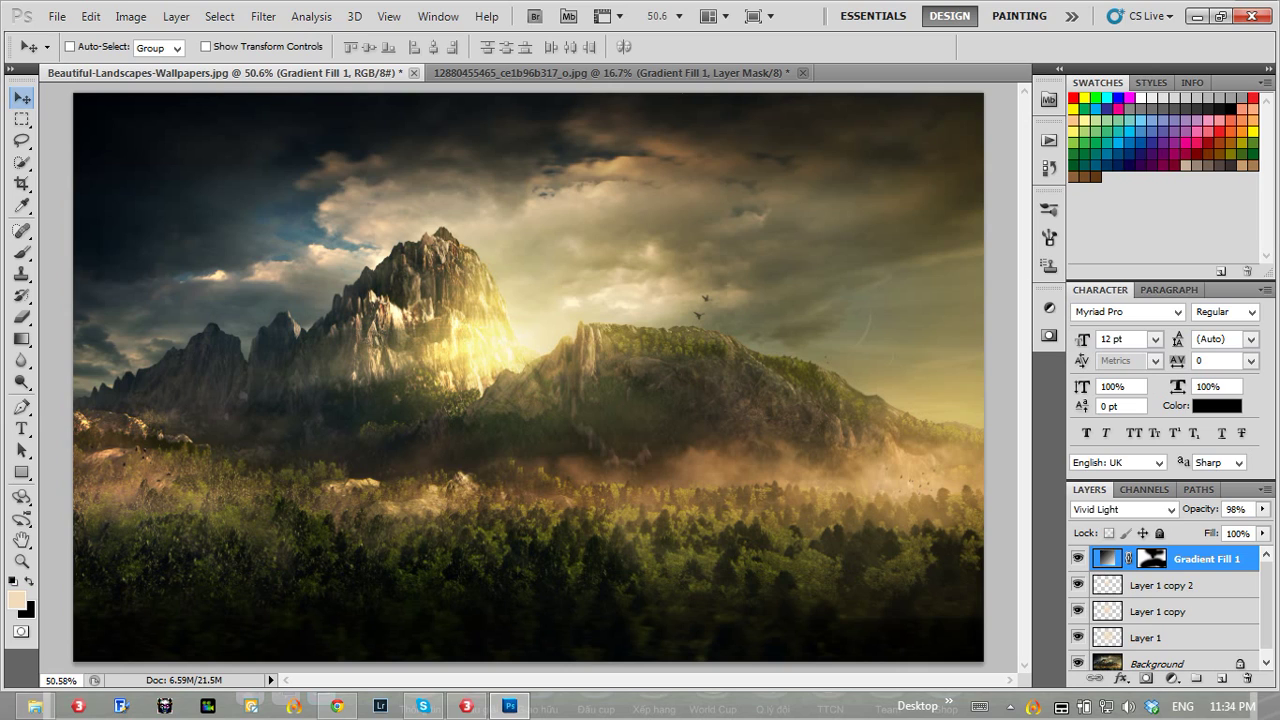
# Choose the Polygonal Lasso, hide Gradient Fill 1 and the three light layers, and select Background.
pyautogui.click(21, 140)
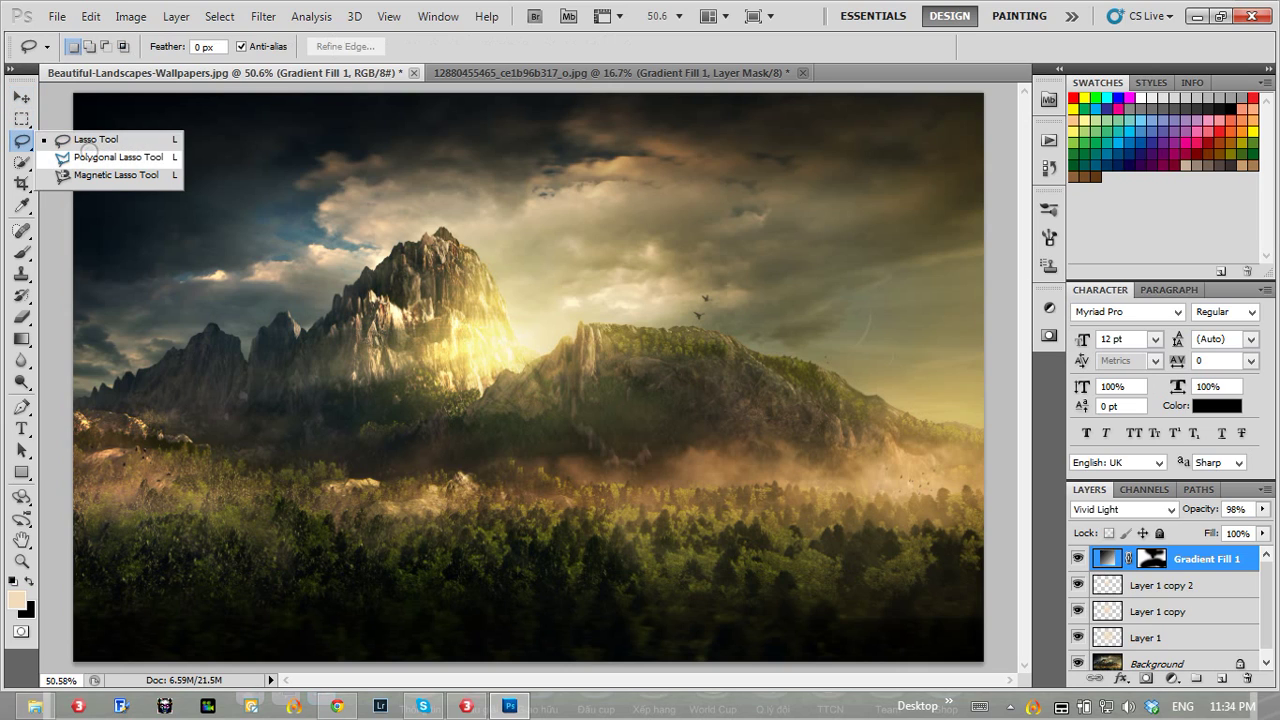
pyautogui.click(90, 160)
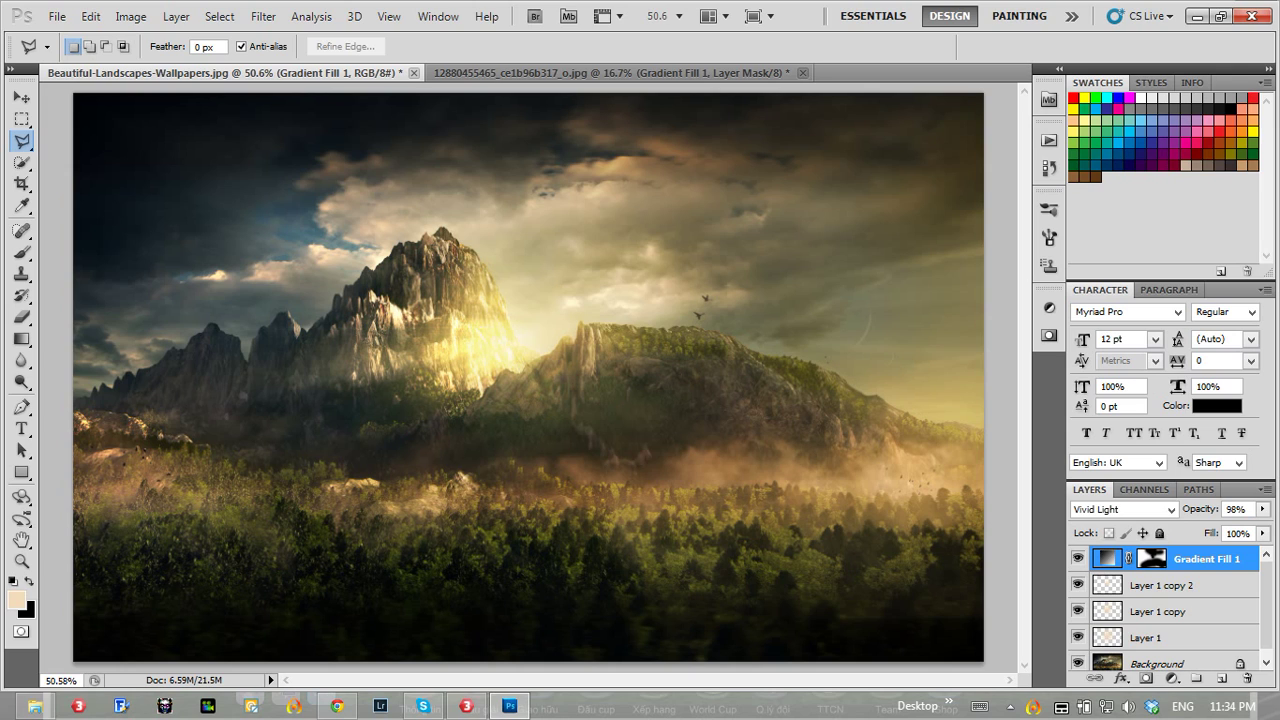
pyautogui.moveTo(1077, 558); pyautogui.dragTo(1077, 637)
pyautogui.click(1170, 663)
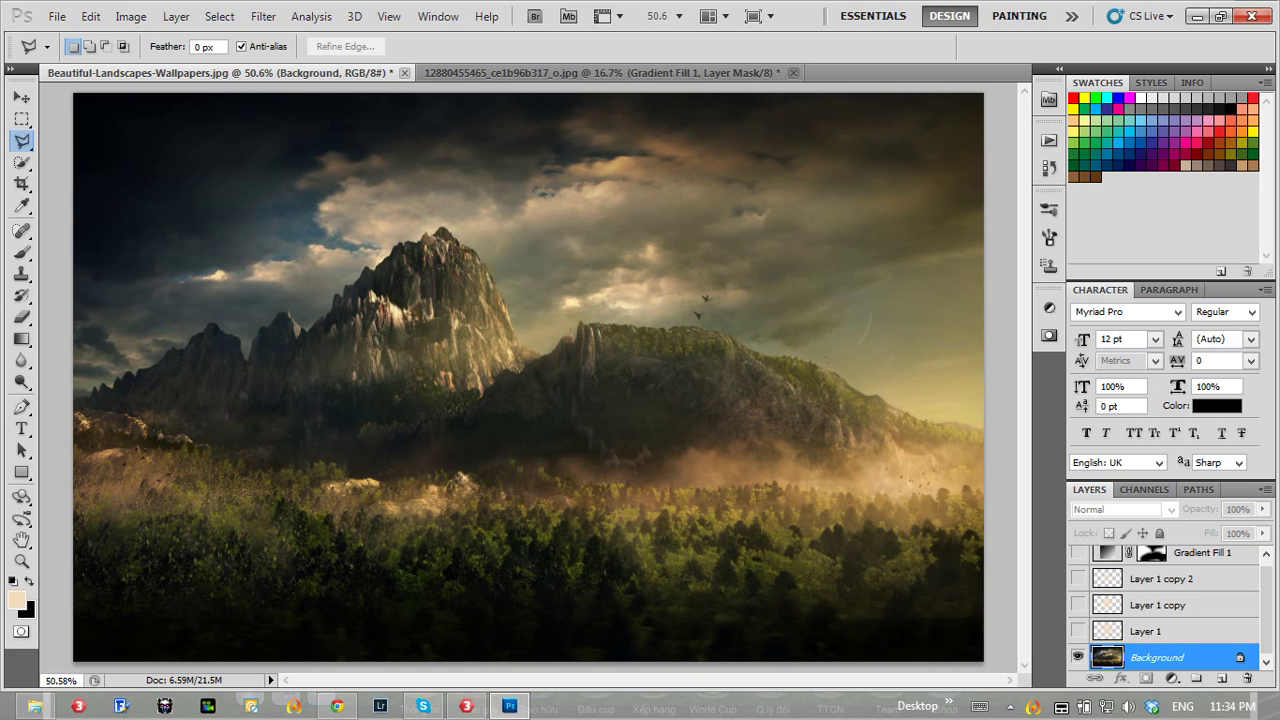
# Outline two thin ray wedges from the mountain ridge to the right edge, then switch to File Explorer.
pyautogui.click(578, 325)
pyautogui.click(990, 130)
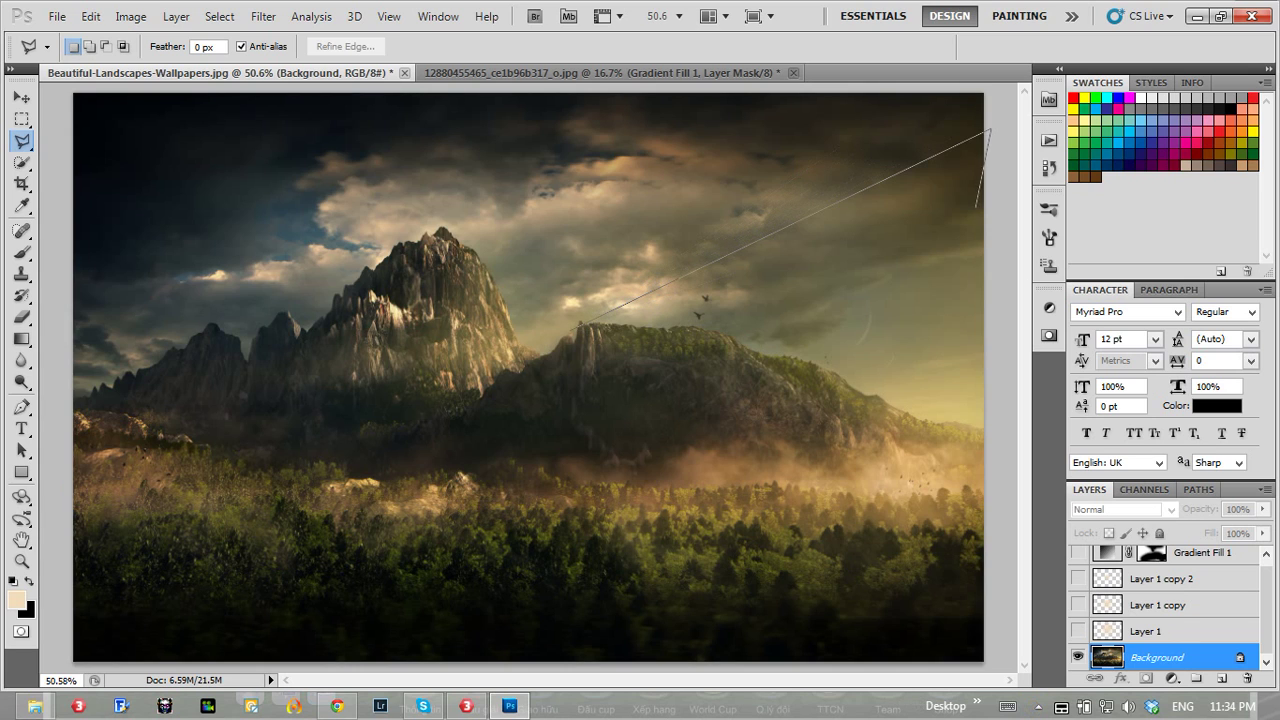
pyautogui.click(985, 168)
pyautogui.click(590, 329)
pyautogui.click(998, 319)
pyautogui.click(962, 355)
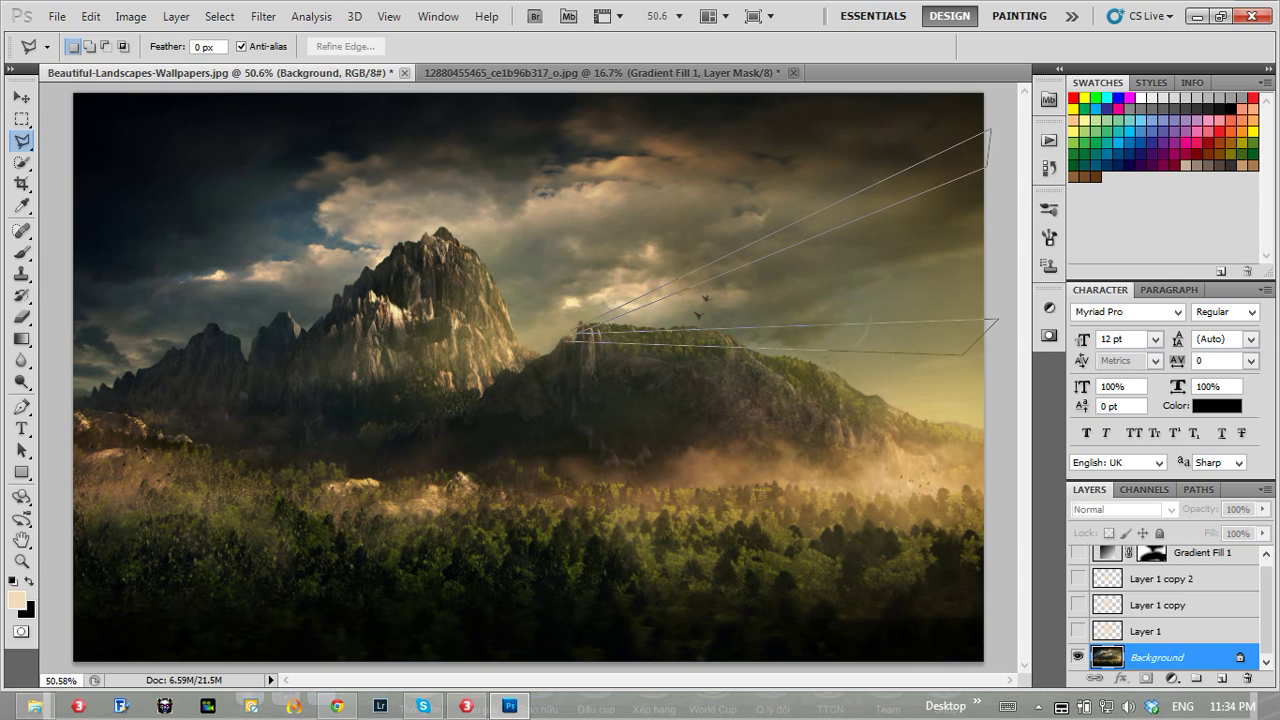
pyautogui.click(566, 338)
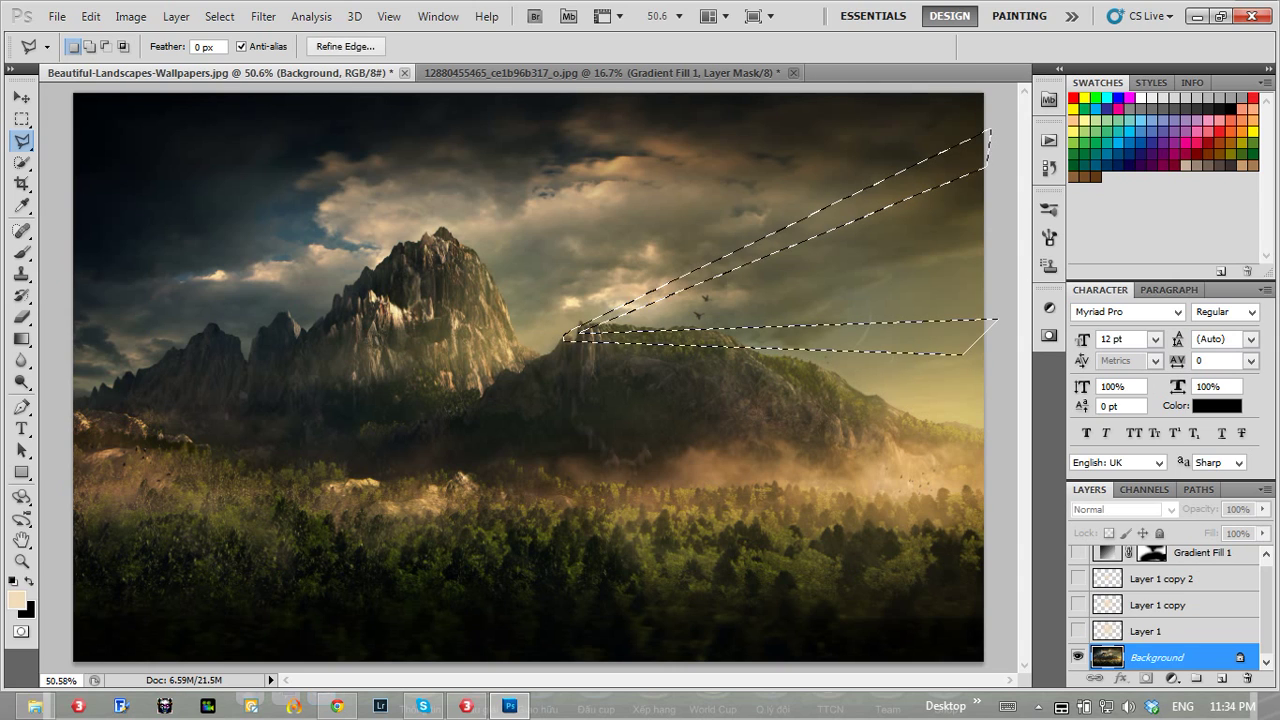
pyautogui.click(35, 706)
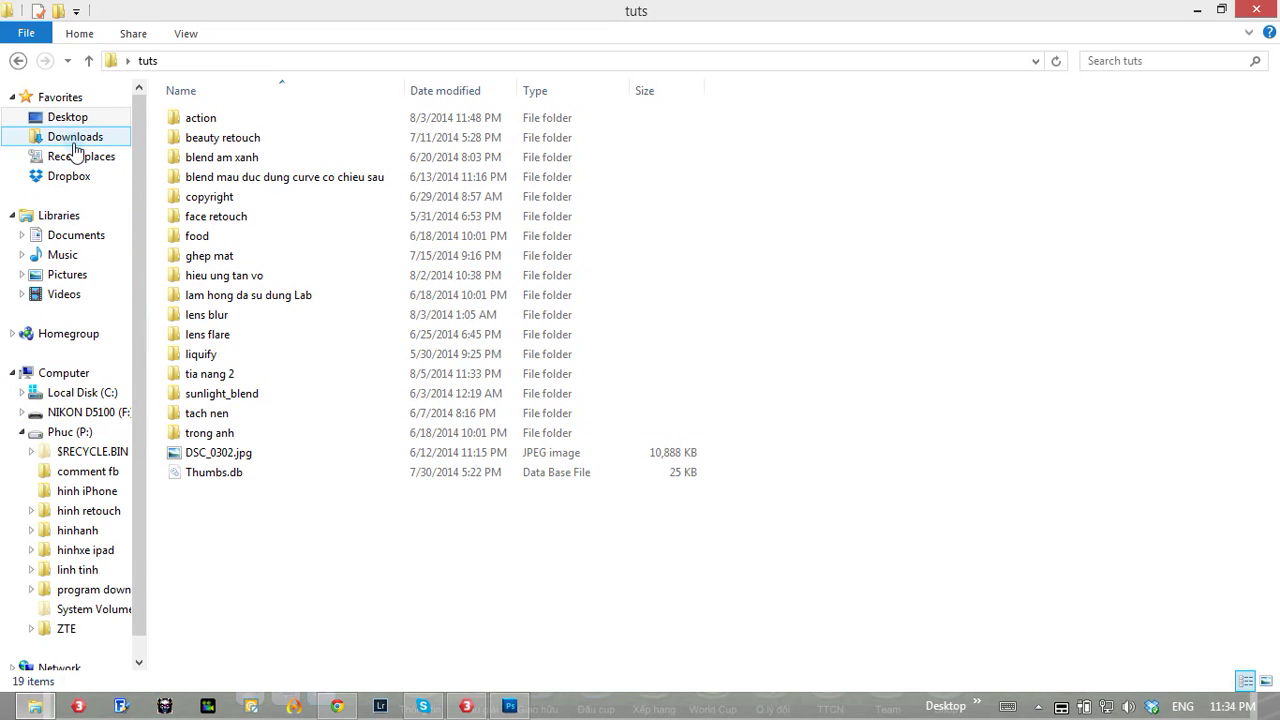
# Browse drive P: through hinhanh\21012013\fix and open DSC_0162.jpg.
pyautogui.click(66, 432)
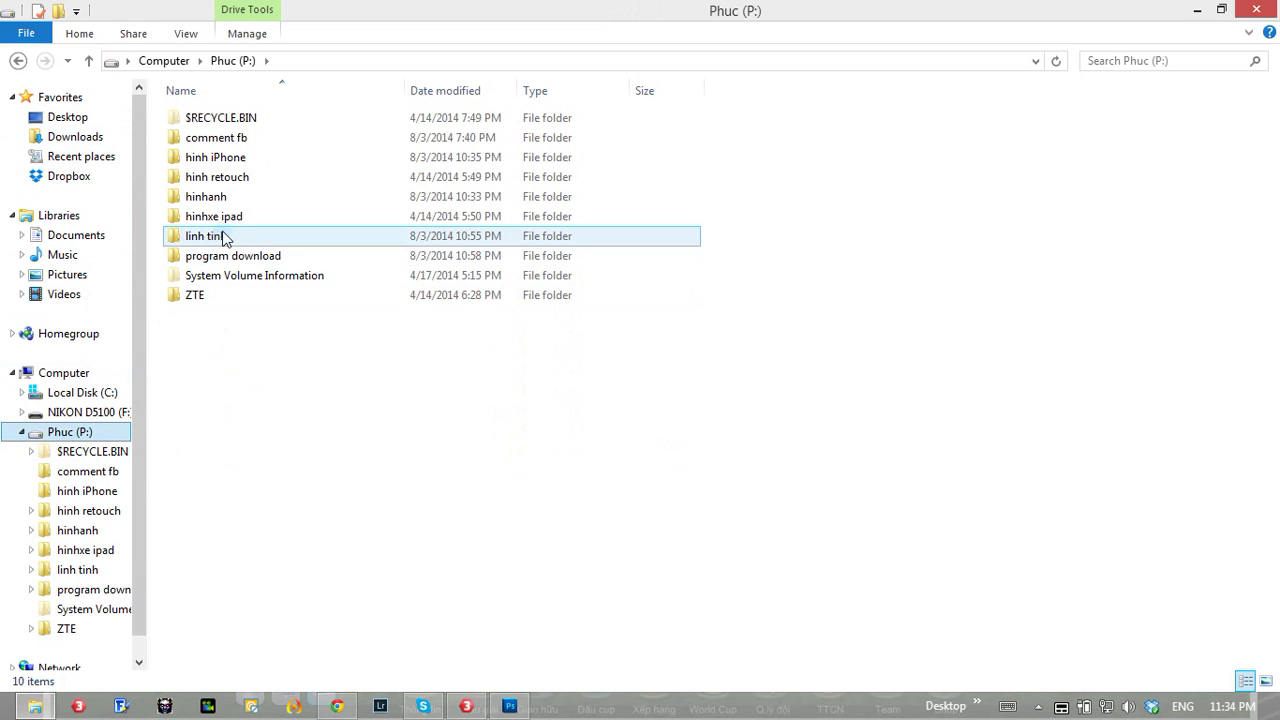
pyautogui.doubleClick(232, 198)
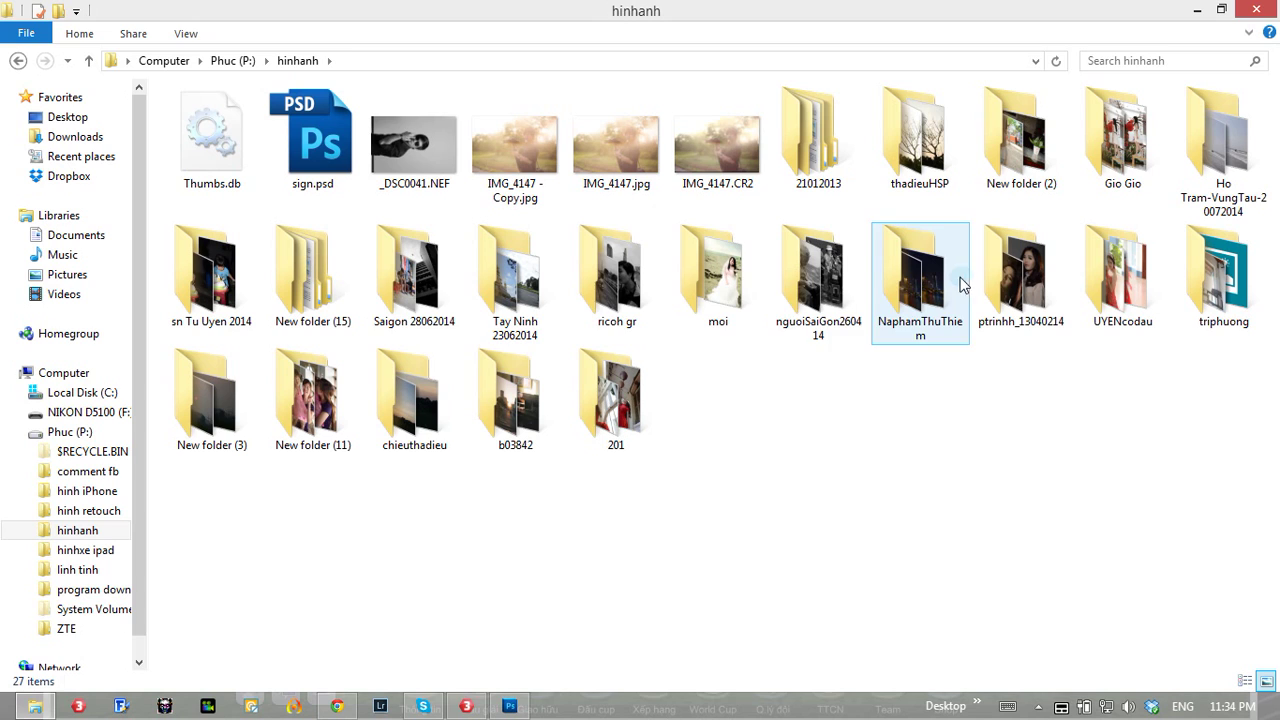
pyautogui.doubleClick(294, 258)
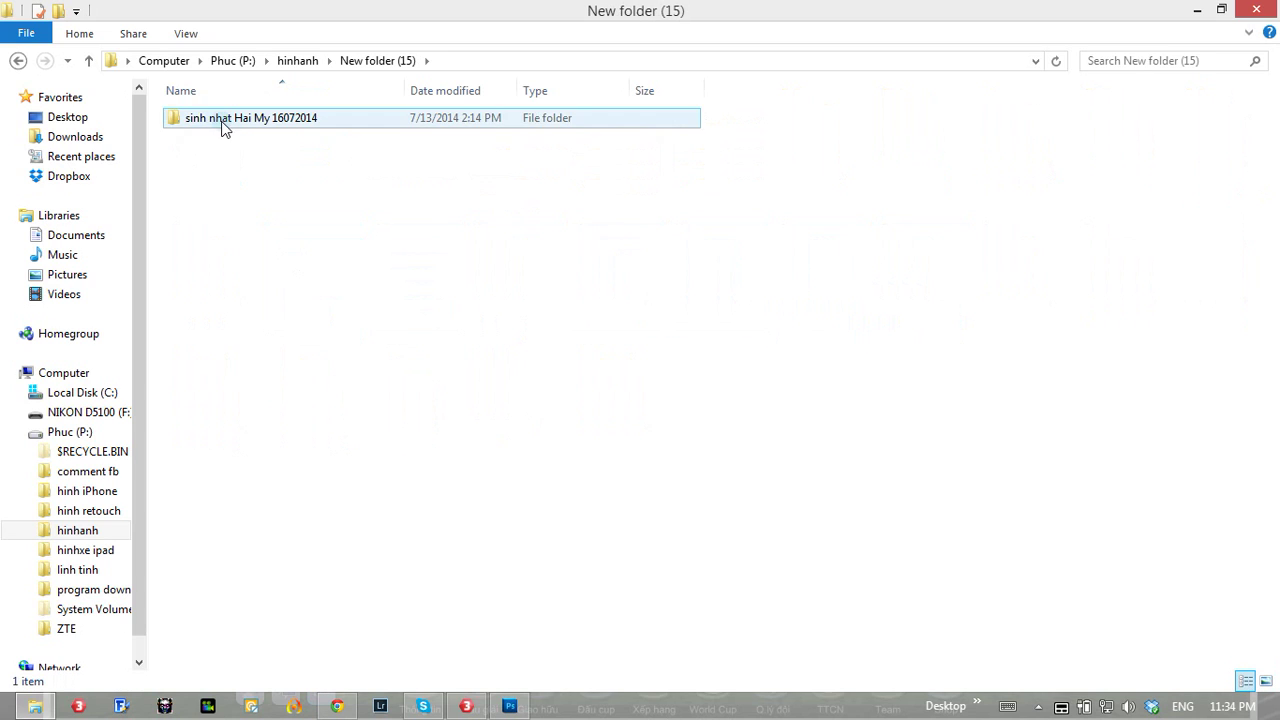
pyautogui.click(18, 60)
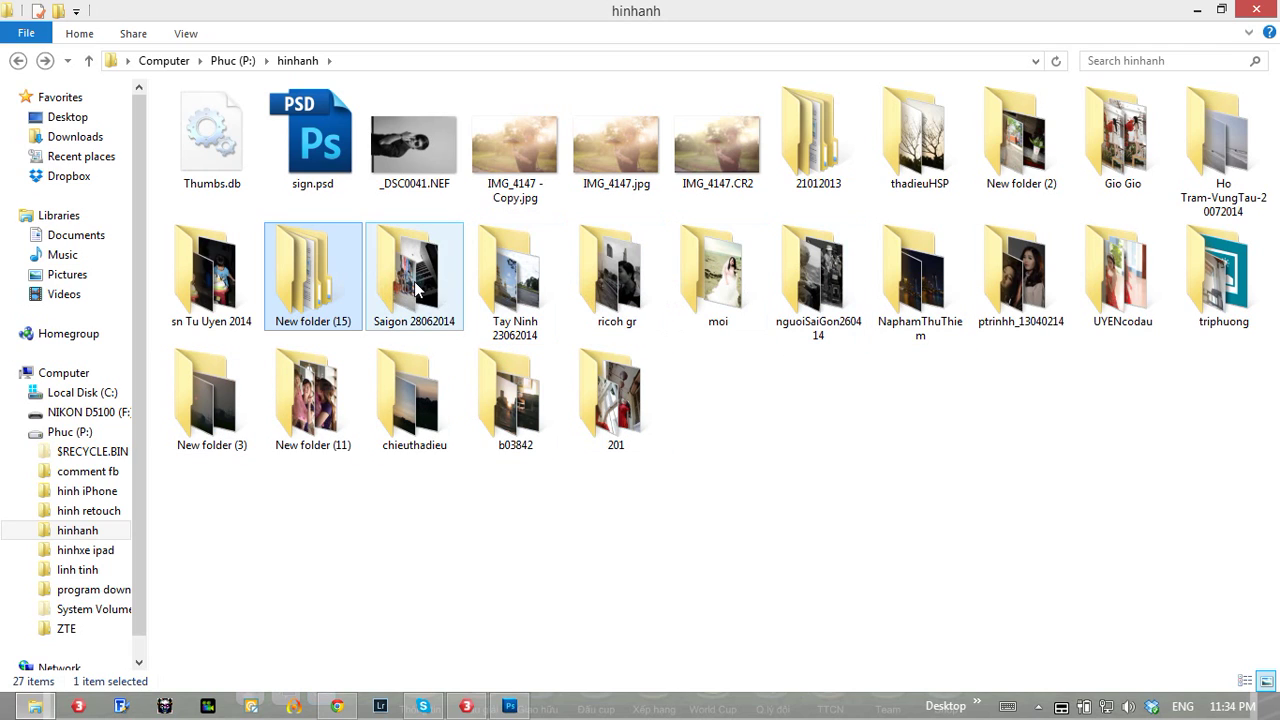
pyautogui.doubleClick(1018, 135)
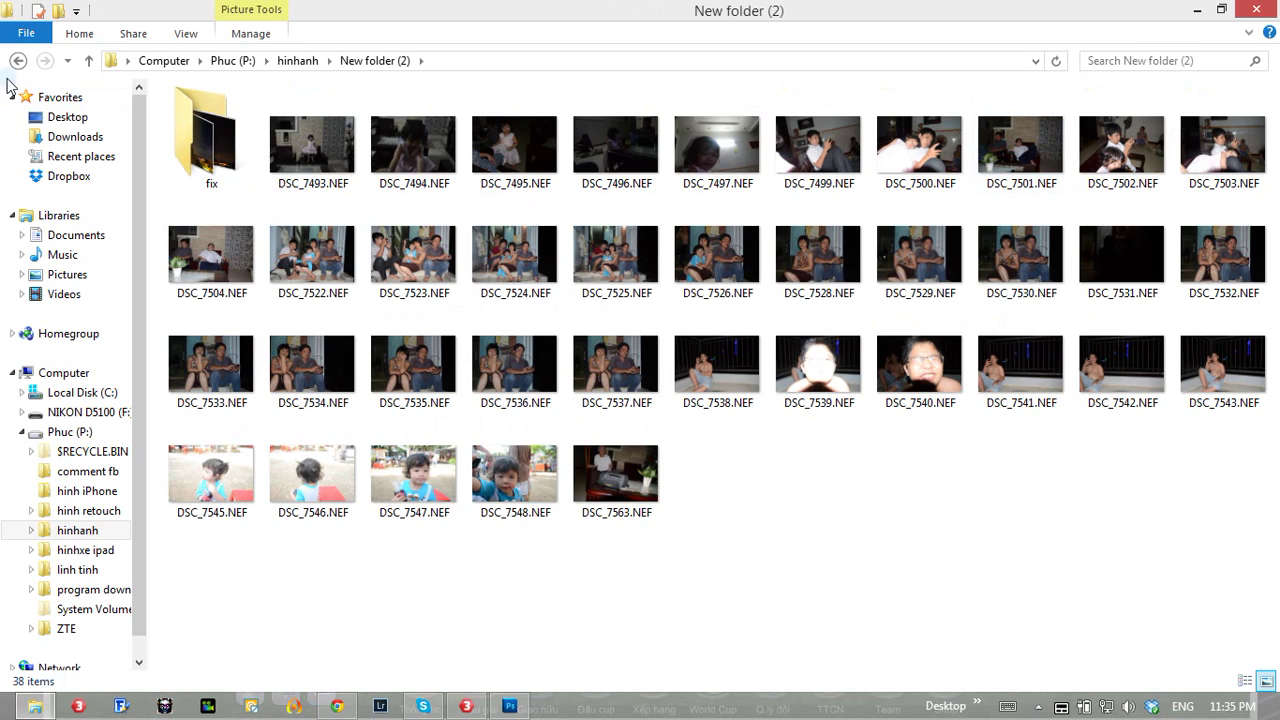
pyautogui.click(15, 61)
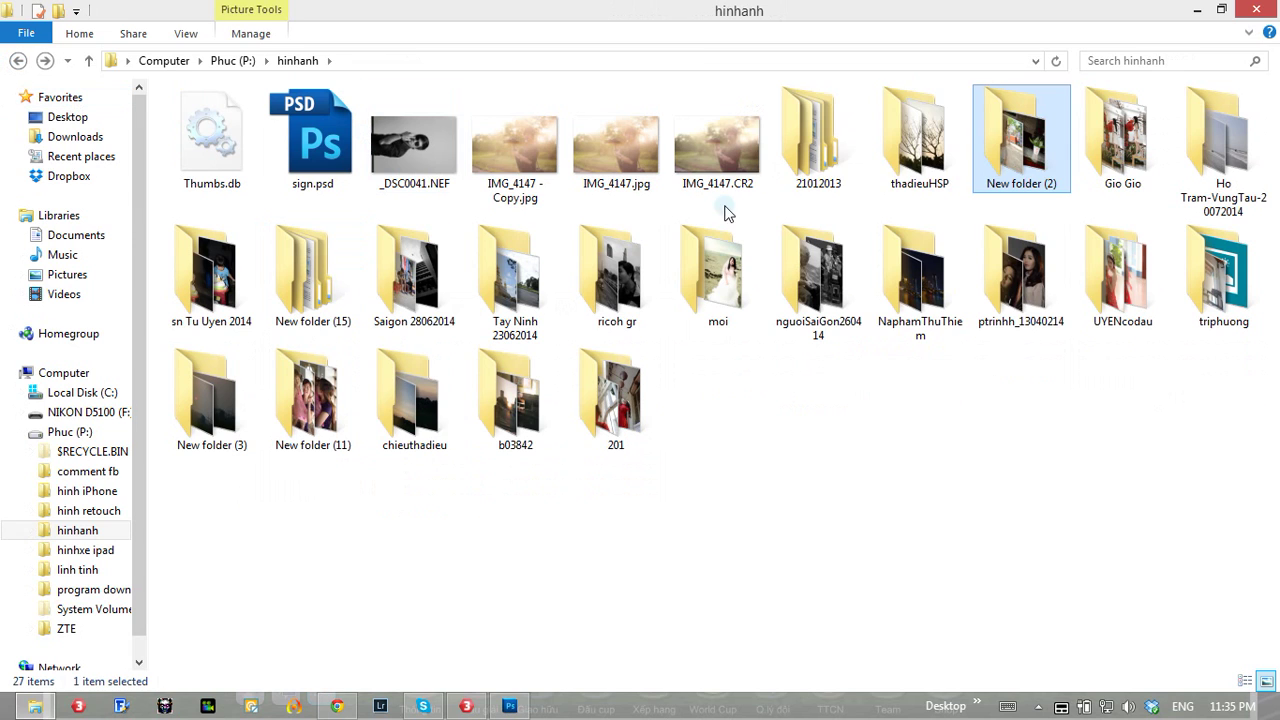
pyautogui.doubleClick(818, 135)
pyautogui.doubleClick(214, 130)
pyautogui.doubleClick(214, 130)
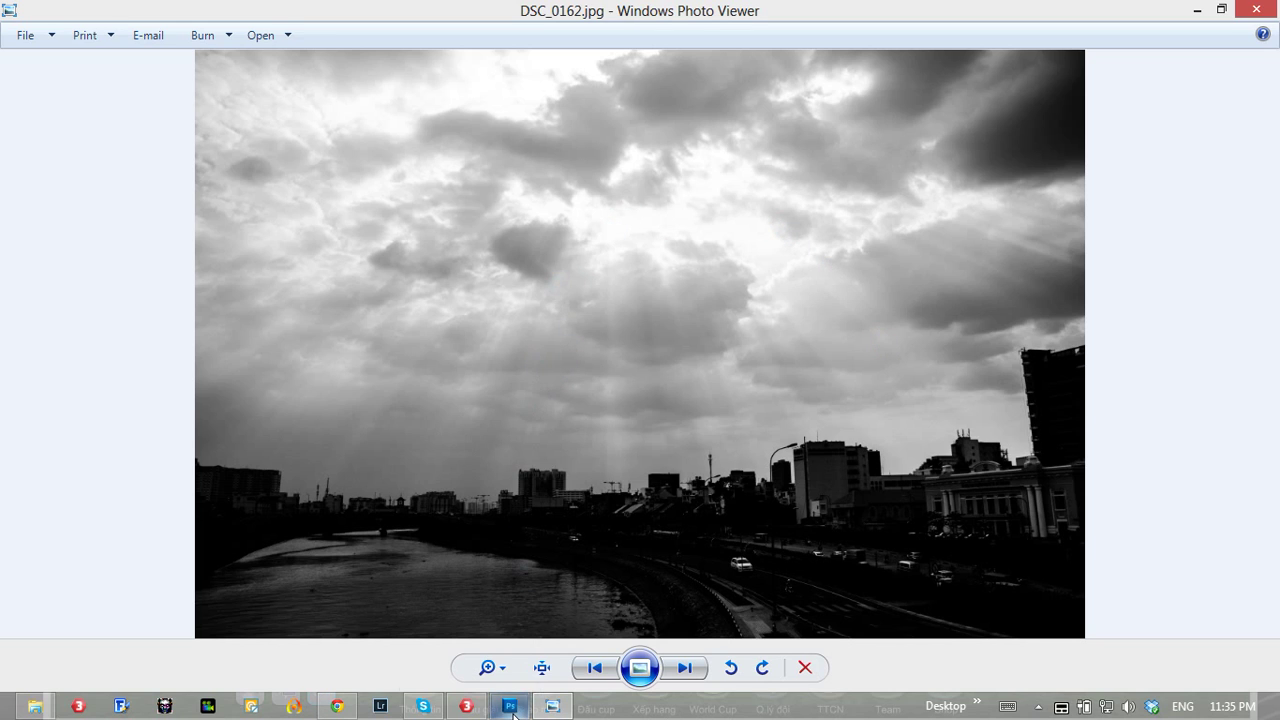
# After viewing DSC_0162.jpg, switch back to the Photoshop landscape.
pyautogui.moveTo(510, 706)
pyautogui.click(510, 706)
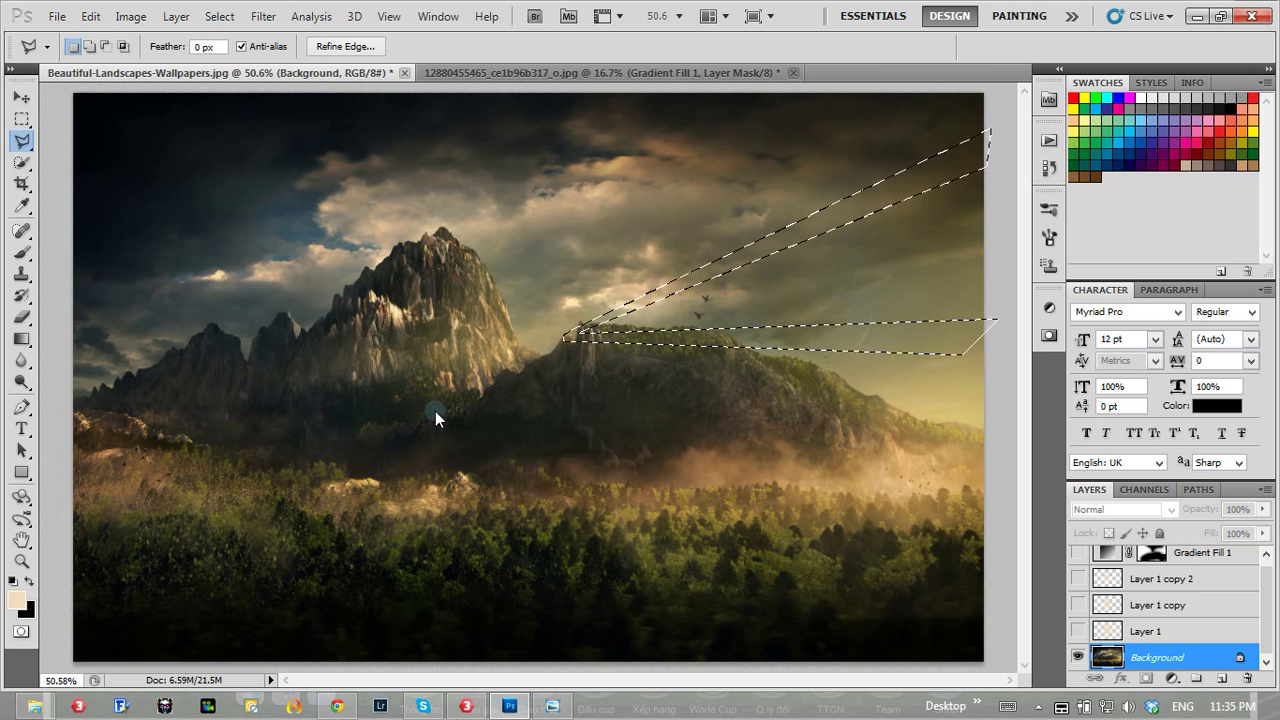
# Switch to the Rectangular Marquee, deselect the ray wedges and make Layer 1 active.
pyautogui.press('m')
pyautogui.hotkey('ctrl', 'd')
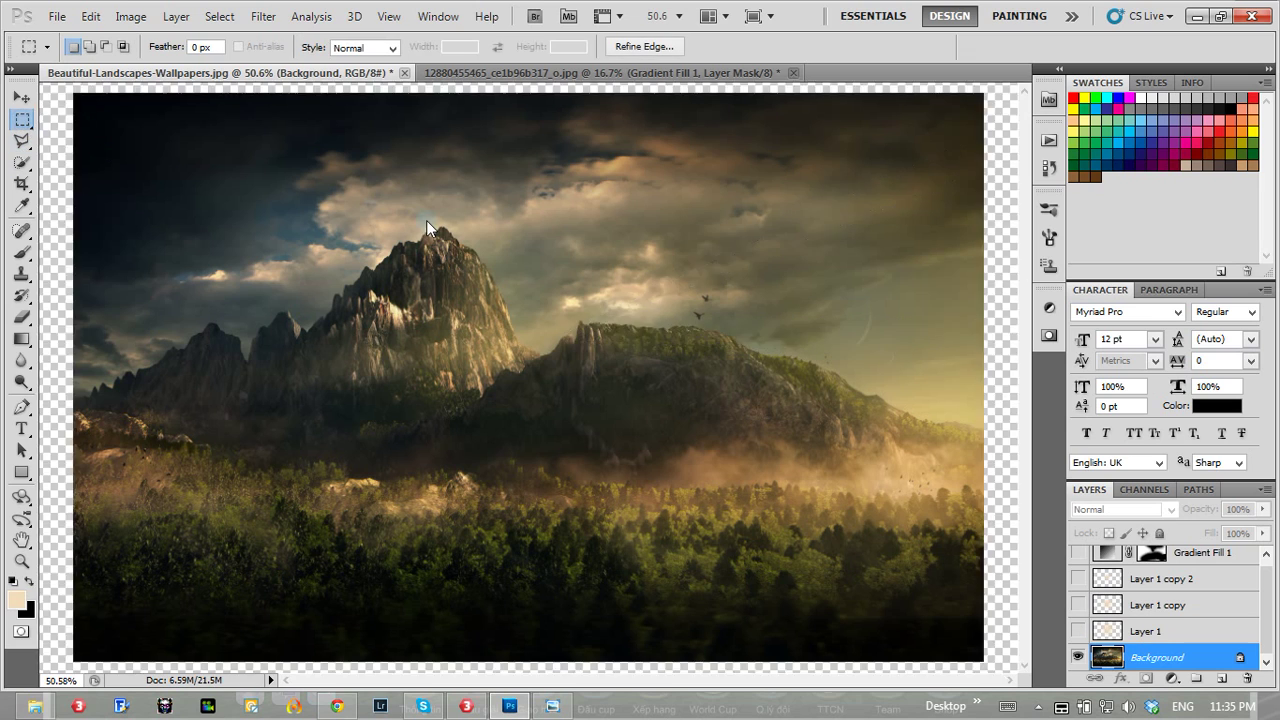
pyautogui.click(1187, 626)
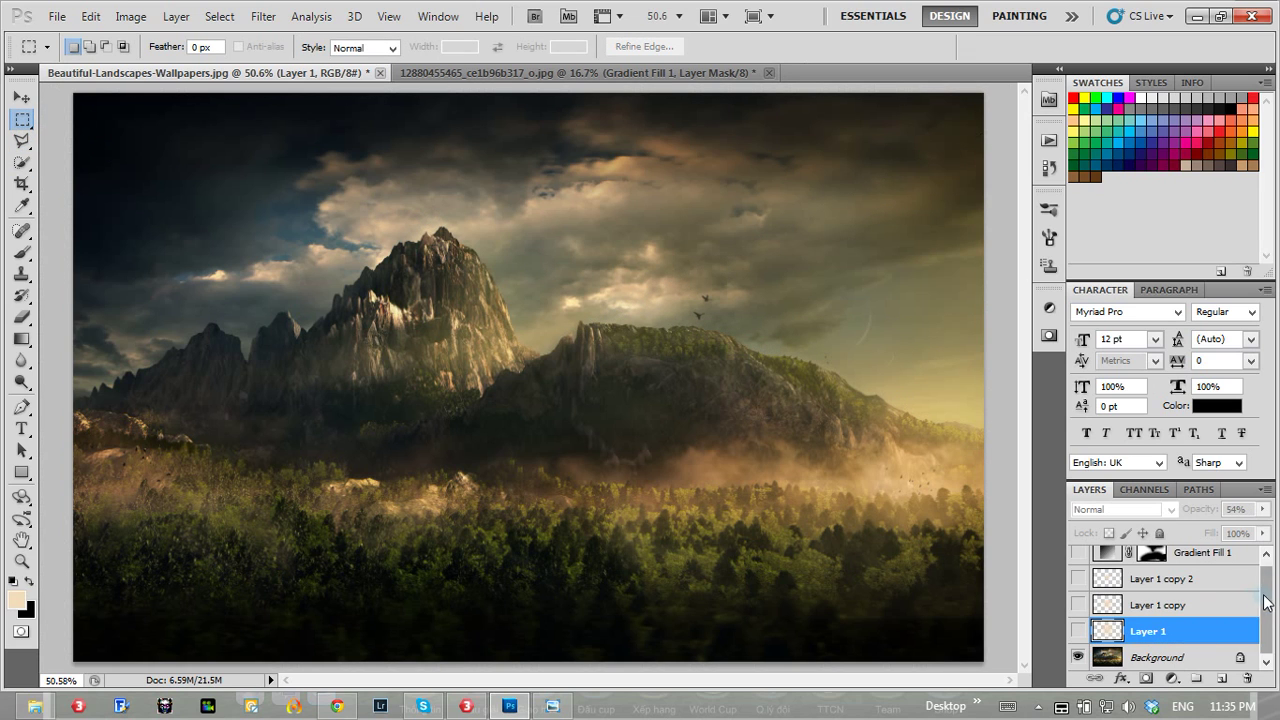
pyautogui.moveTo(1265, 610); pyautogui.dragTo(1265, 601)
# Turn Gradient Fill 1, Layer 1 copy 2, Layer 1 copy and Layer 1 back on.
pyautogui.click(1078, 558)
pyautogui.click(1078, 558)
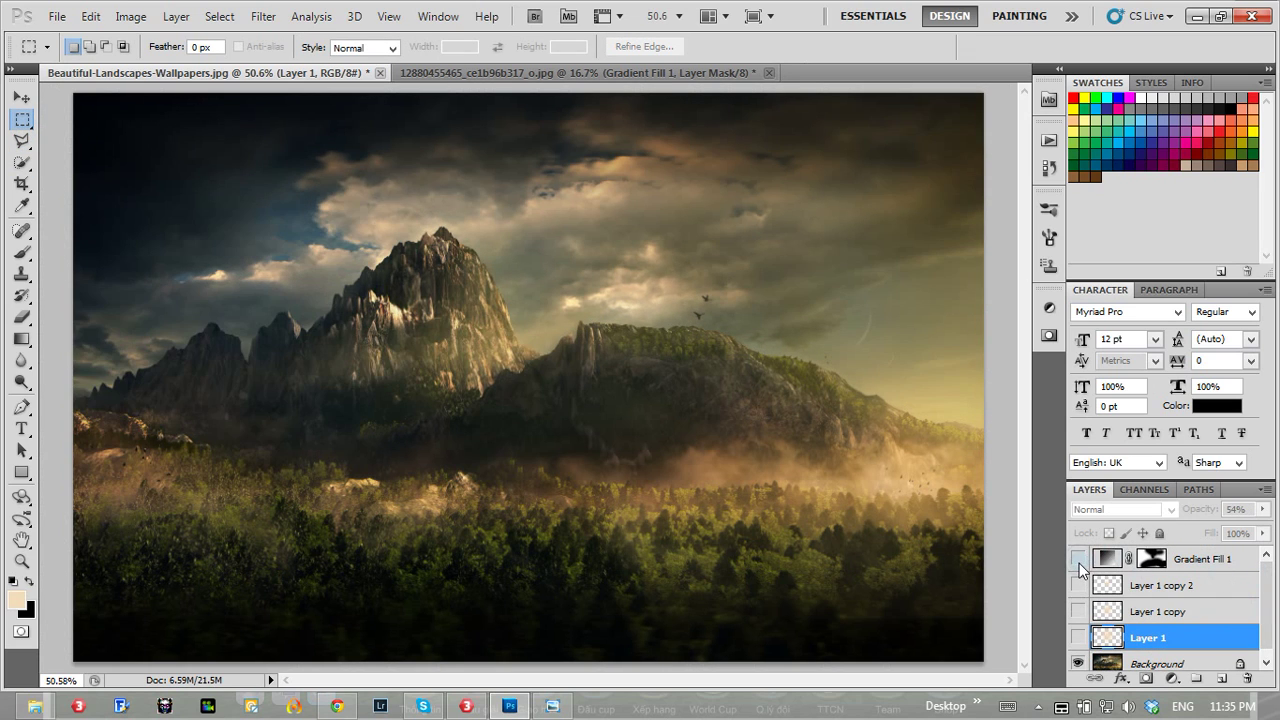
pyautogui.click(1078, 558)
pyautogui.click(1078, 585)
pyautogui.click(1078, 611)
pyautogui.click(1078, 637)
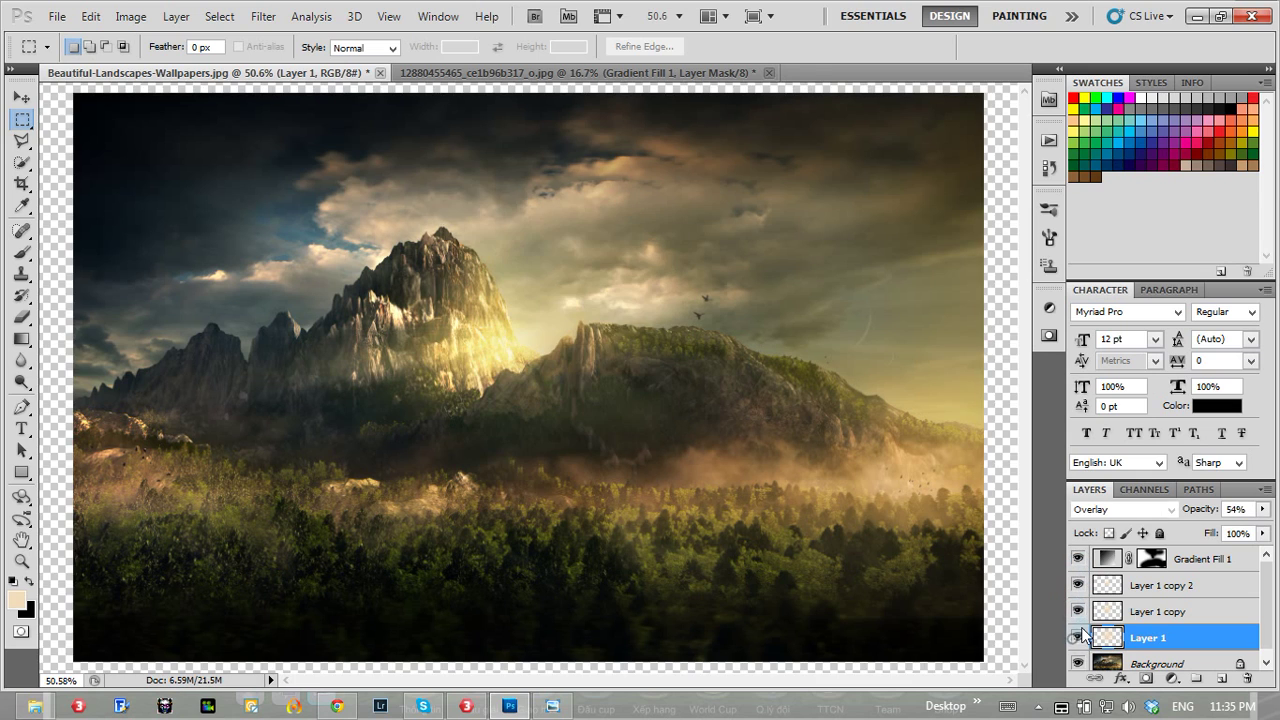
# Select and delete the Gradient Fill 1 layer.
pyautogui.click(1228, 559)
pyautogui.click(1172, 679)
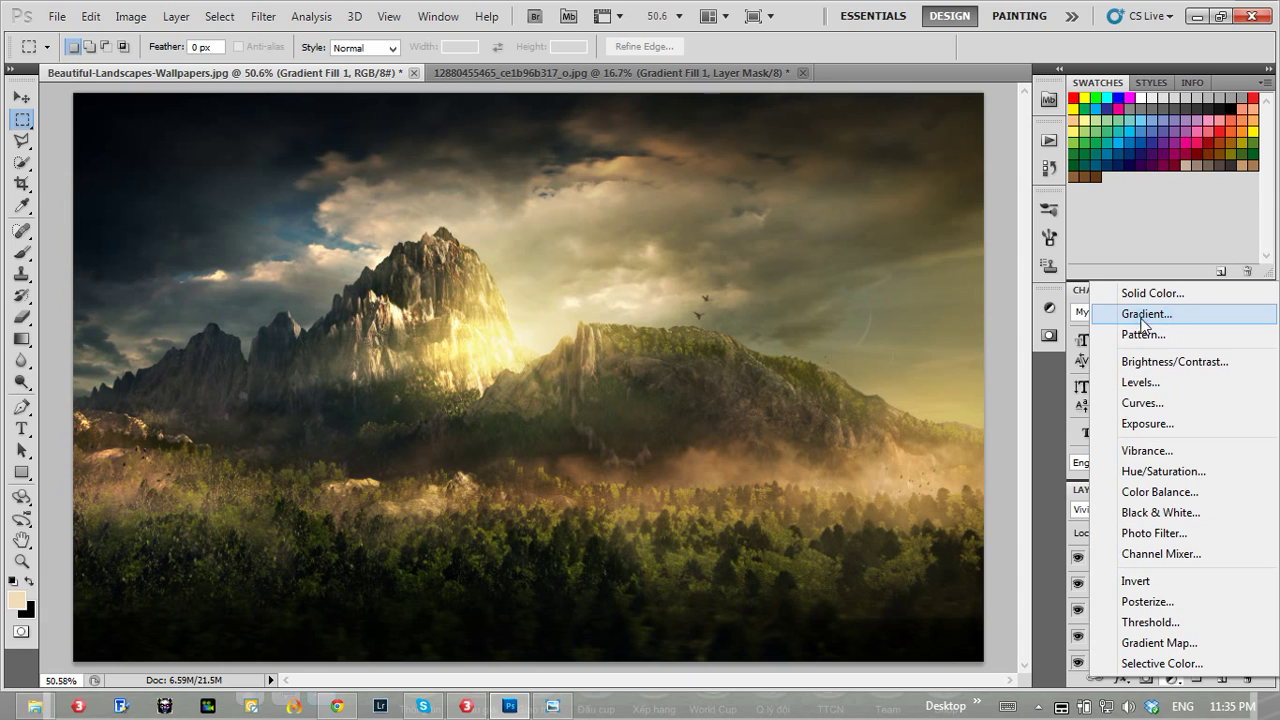
pyautogui.click(1030, 486)
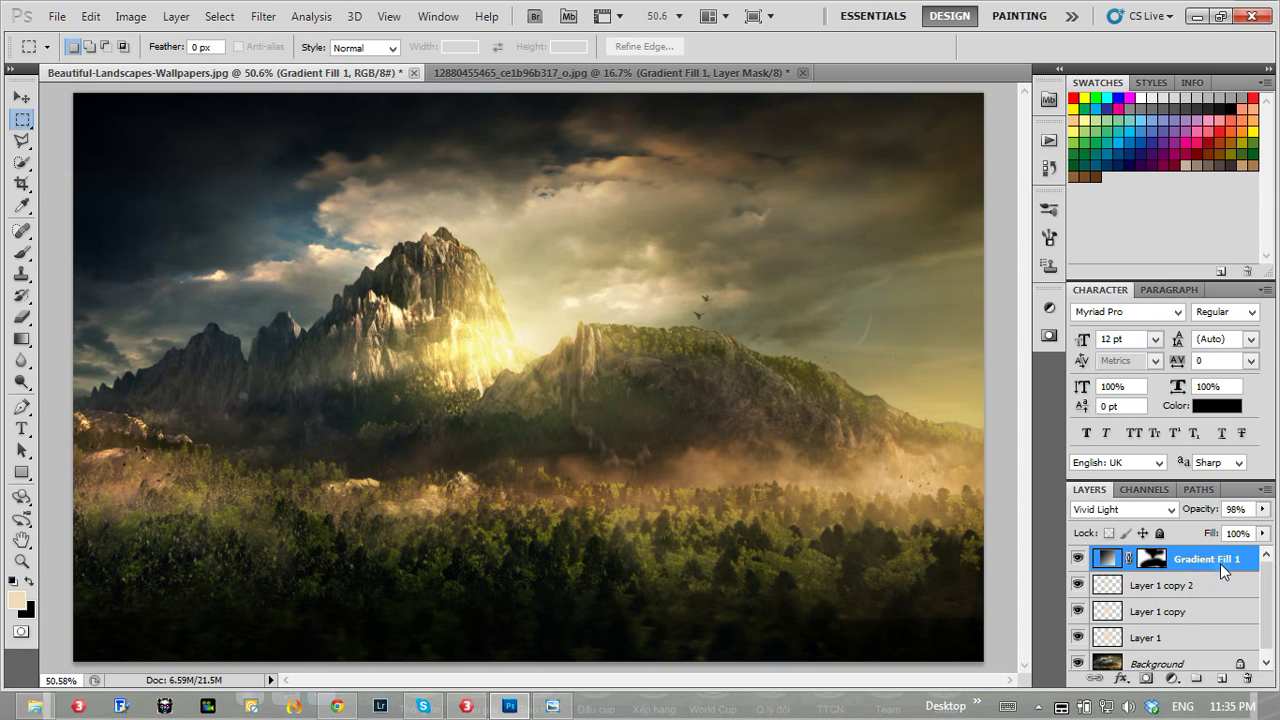
pyautogui.press('Delete')
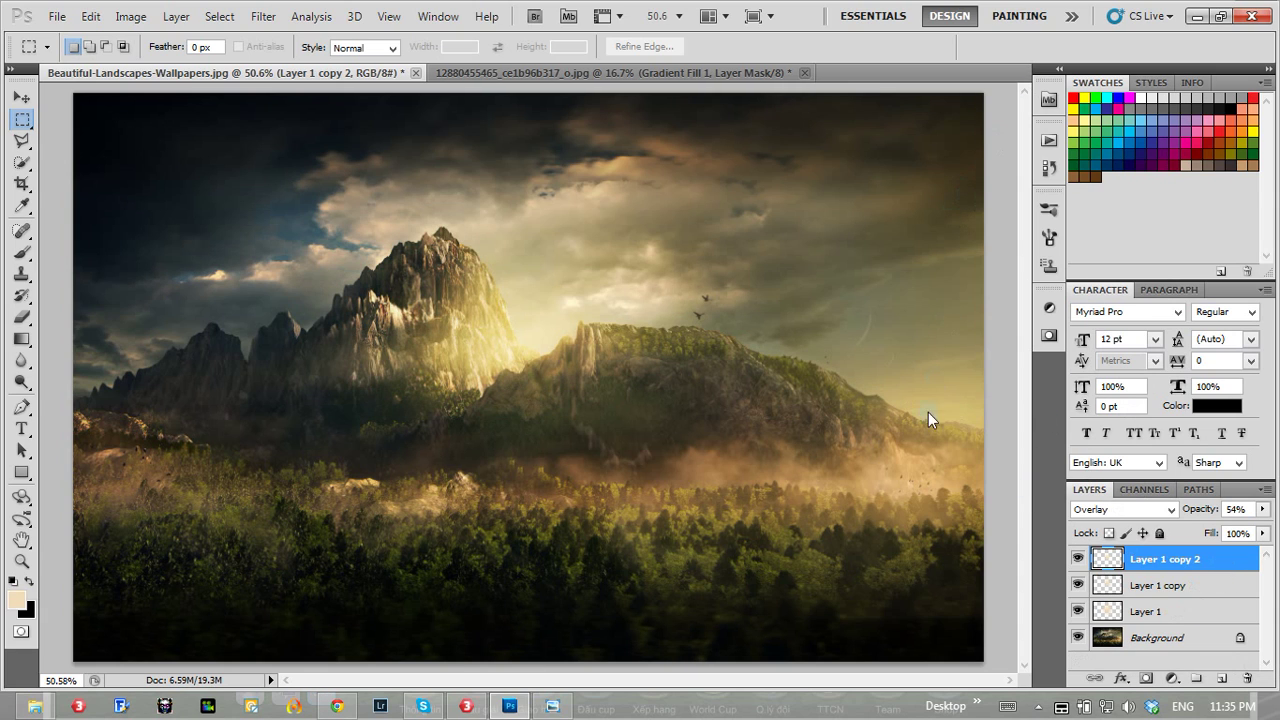
# Toggle the three light layers off and on, select Layer 1 copy 2, then switch to DSC_0162.jpg.
pyautogui.moveTo(1078, 559); pyautogui.dragTo(1078, 612)
pyautogui.click(1141, 646)
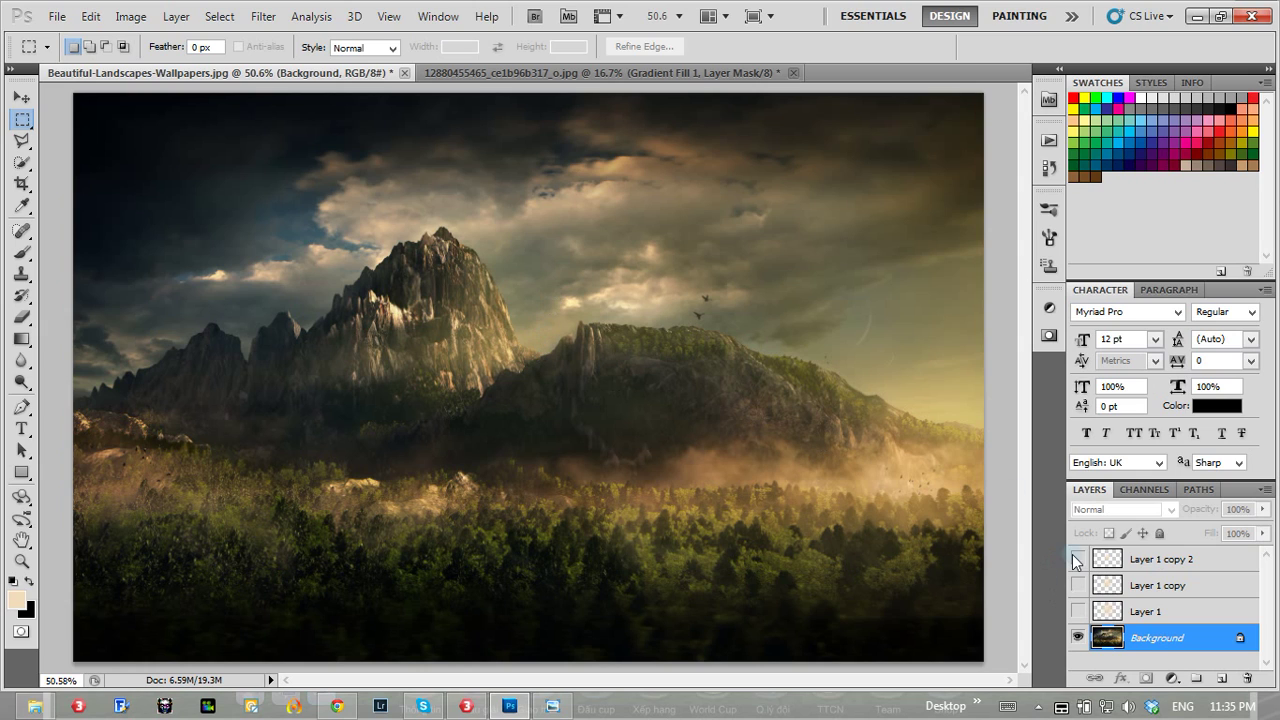
pyautogui.moveTo(1077, 559); pyautogui.dragTo(1078, 612)
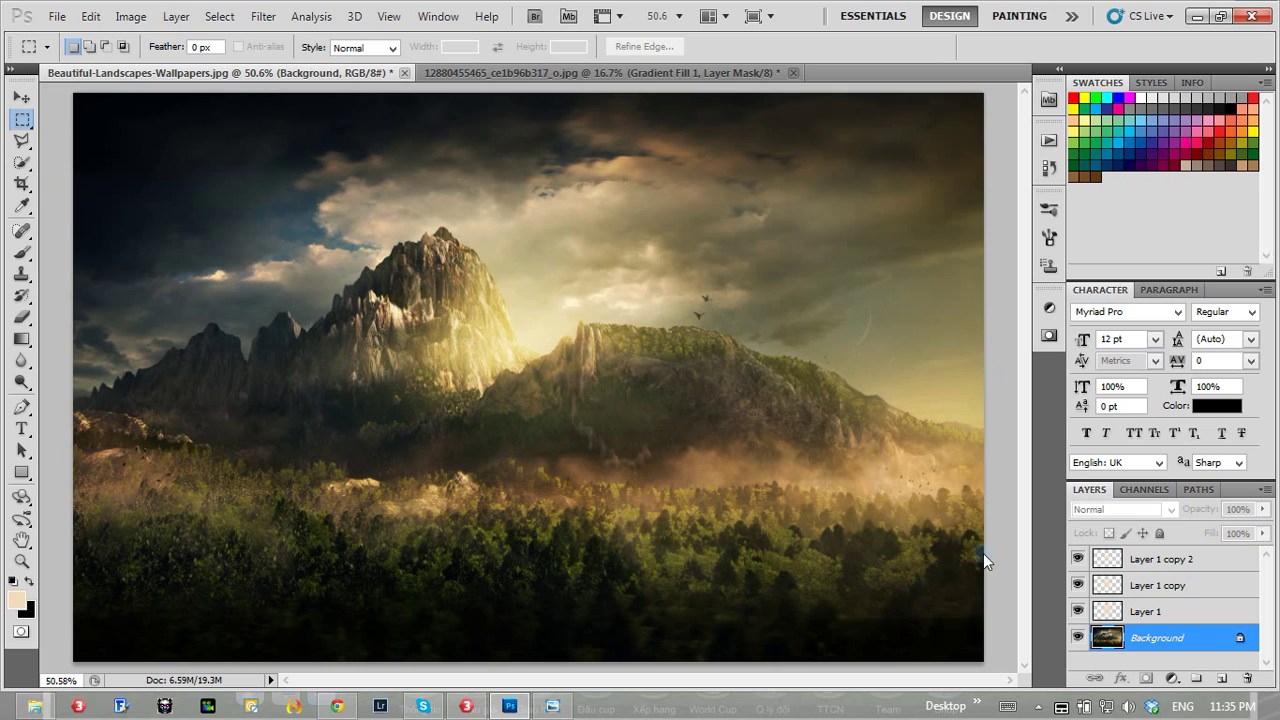
pyautogui.click(1204, 558)
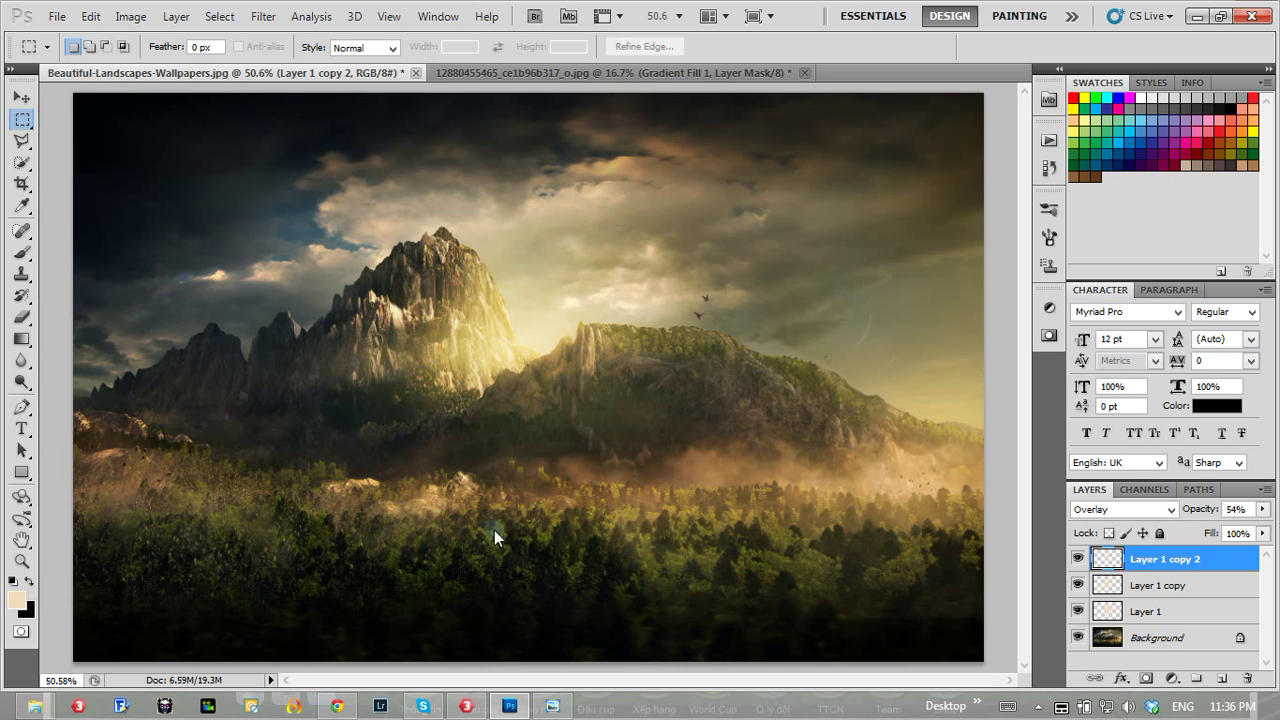
pyautogui.hotkey('alt', 'Tab')
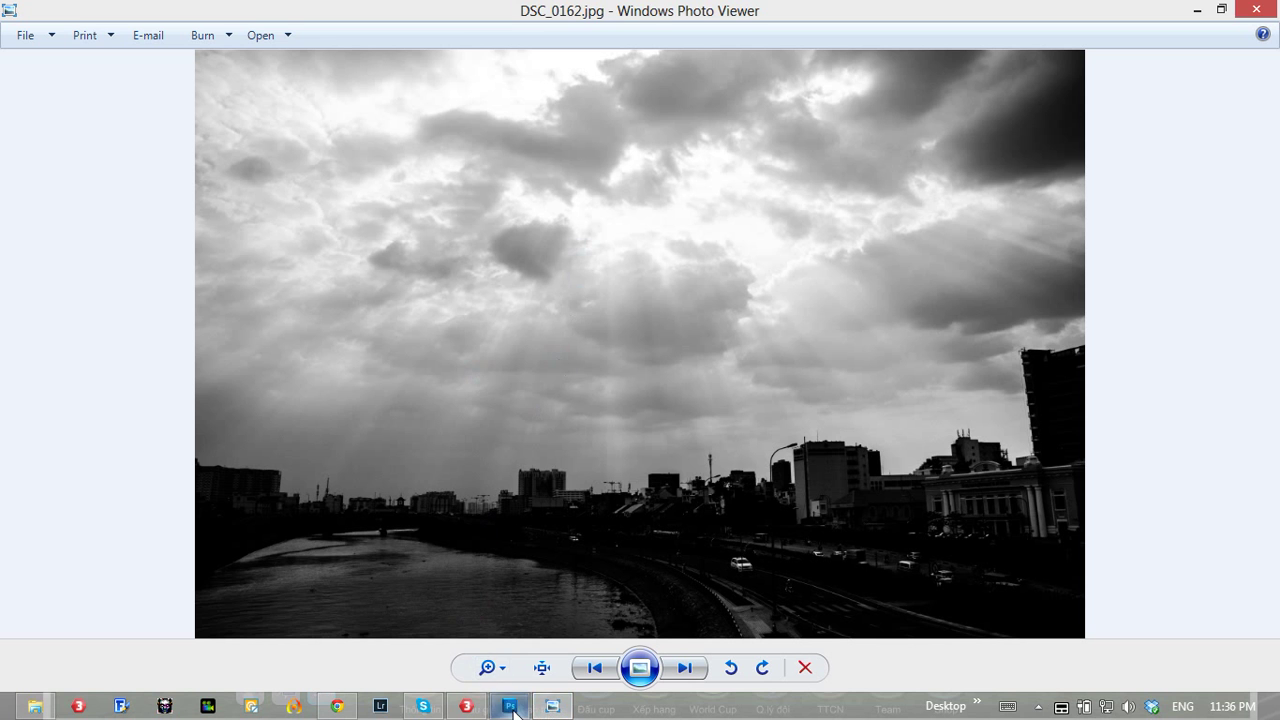
# Switch from the city photo back to the lit mountain landscape in Photoshop.
pyautogui.click(510, 706)
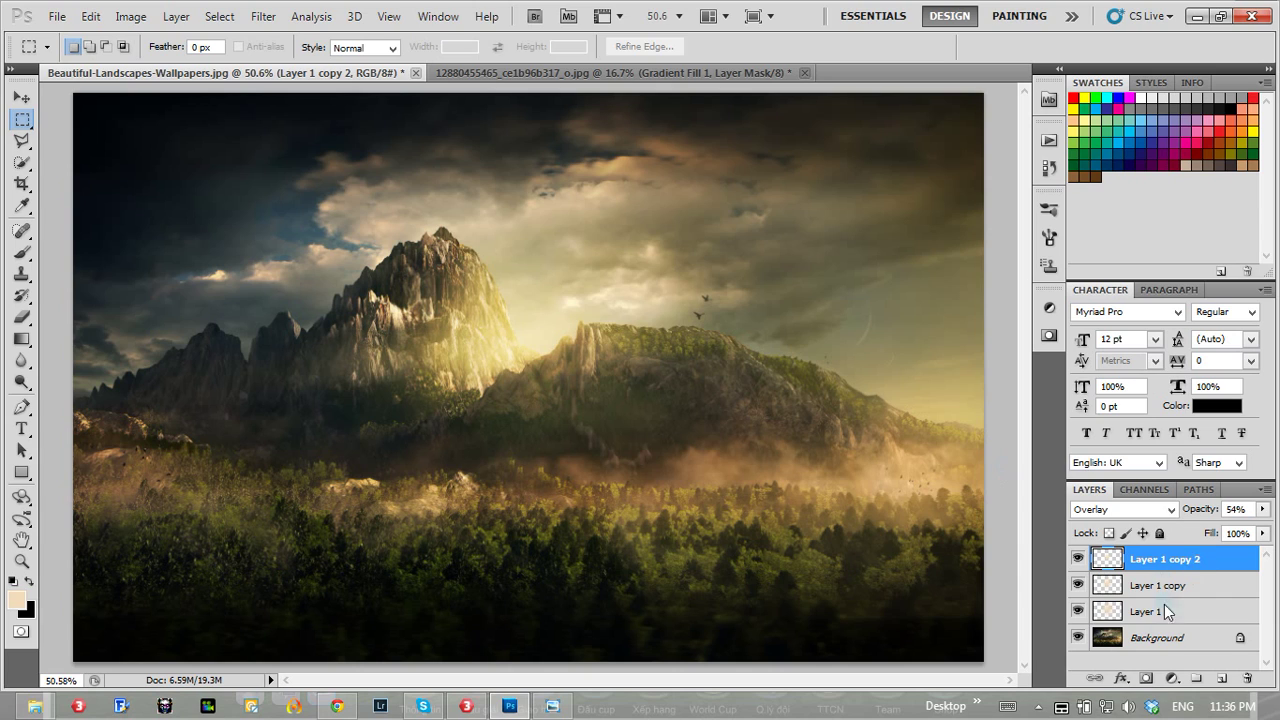
pyautogui.click(1172, 680)
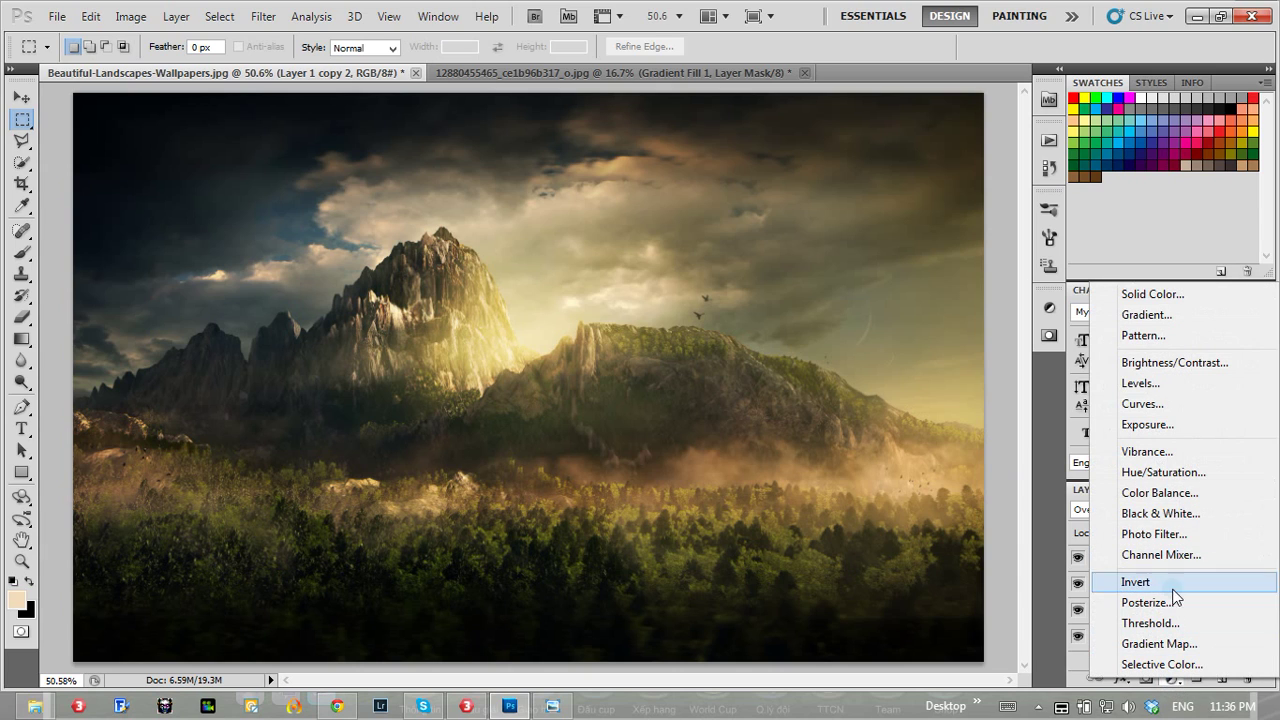
pyautogui.click(1186, 316)
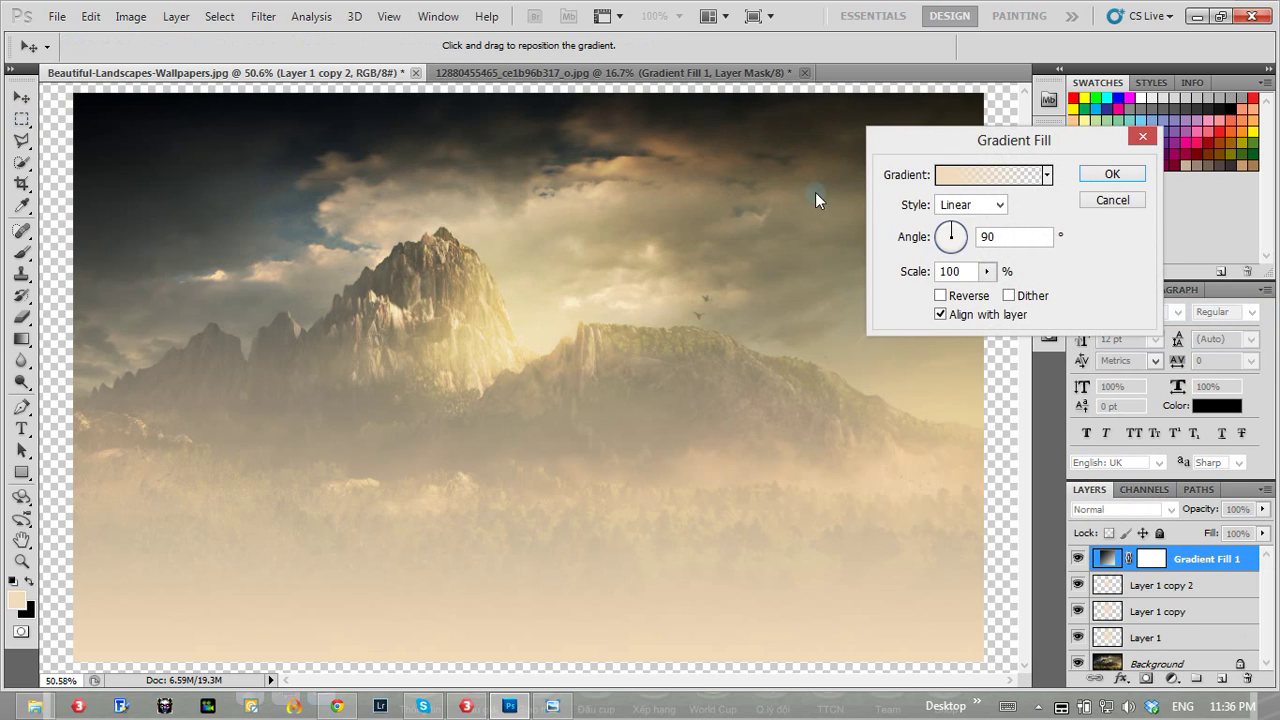
pyautogui.click(968, 206)
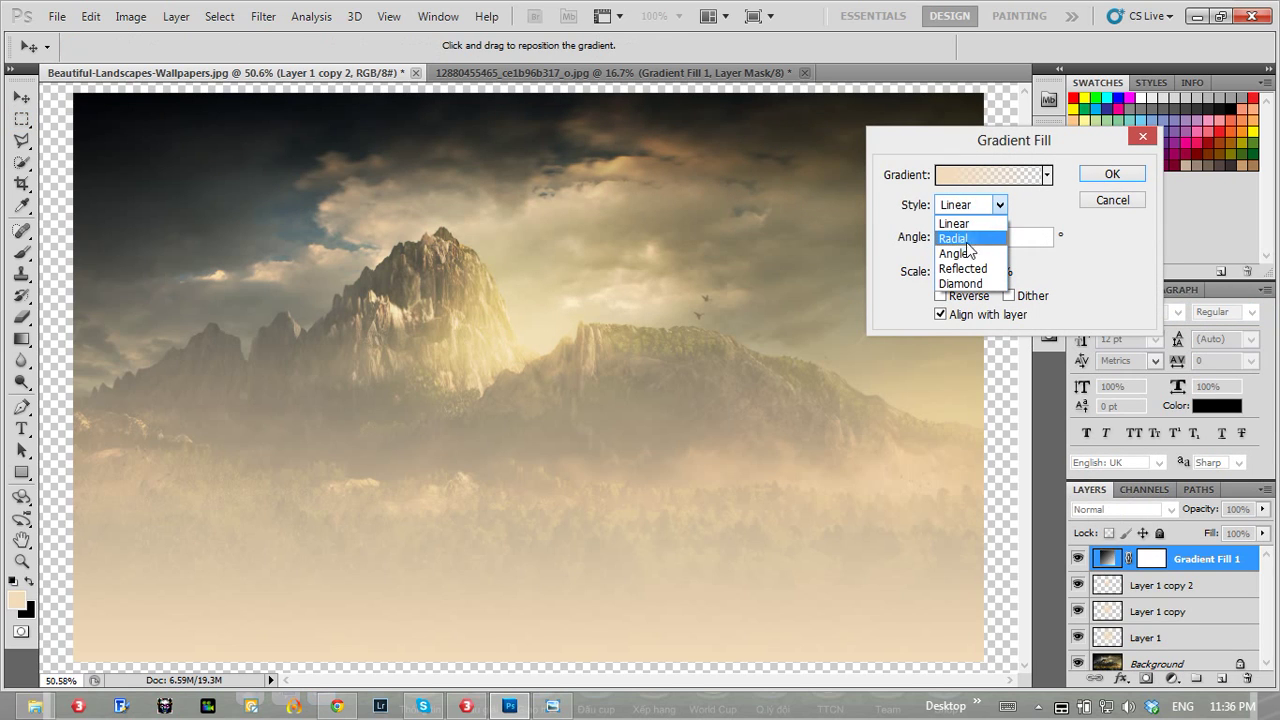
pyautogui.click(988, 255)
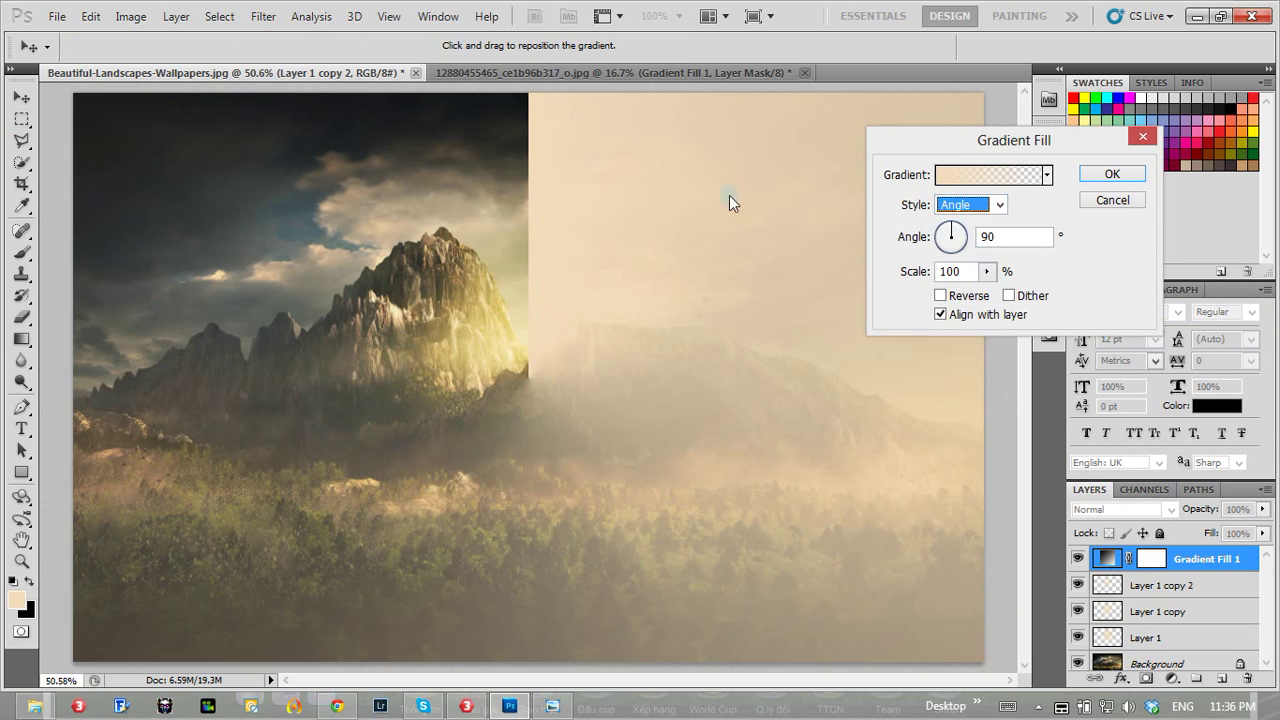
pyautogui.click(995, 175)
pyautogui.click(812, 182)
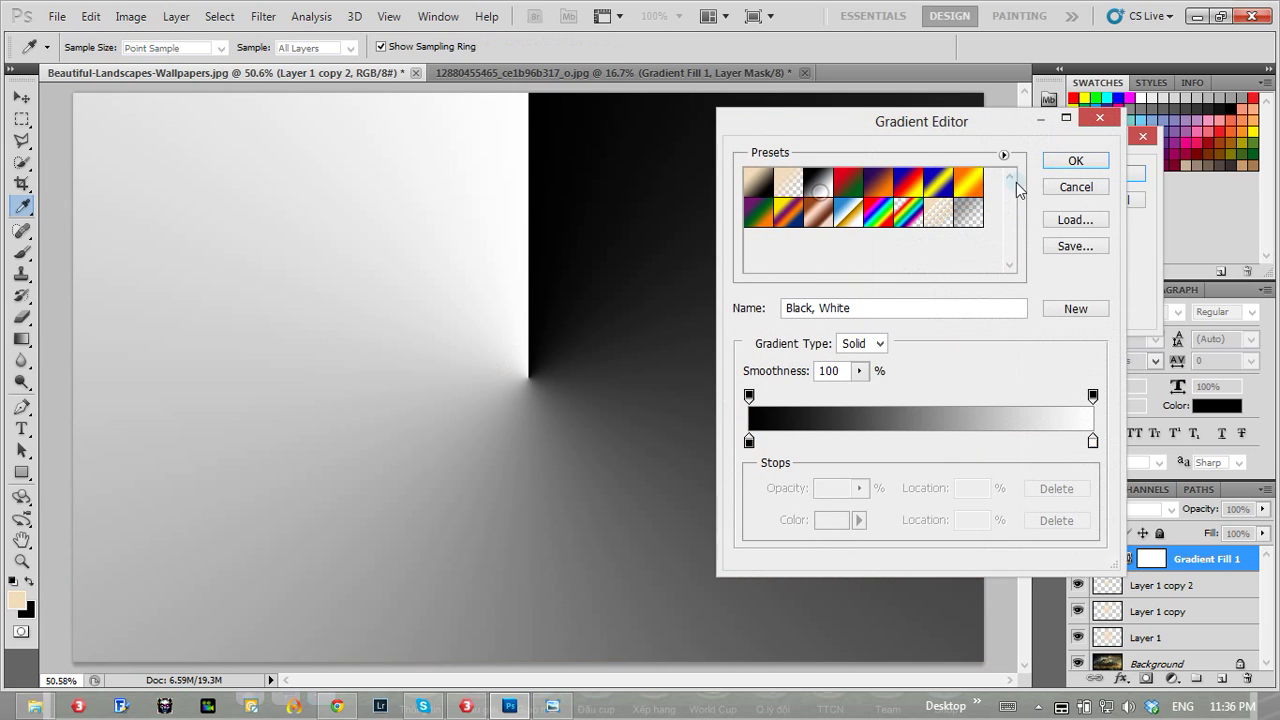
pyautogui.click(1075, 160)
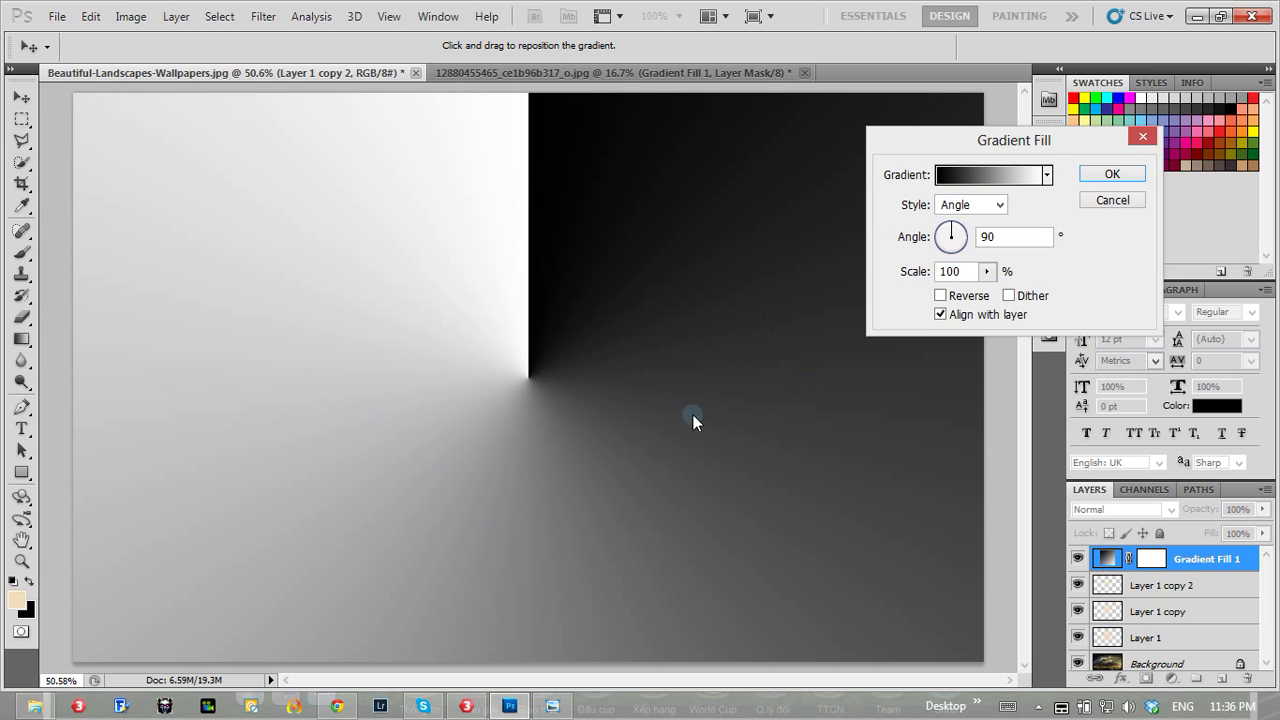
pyautogui.click(1008, 178)
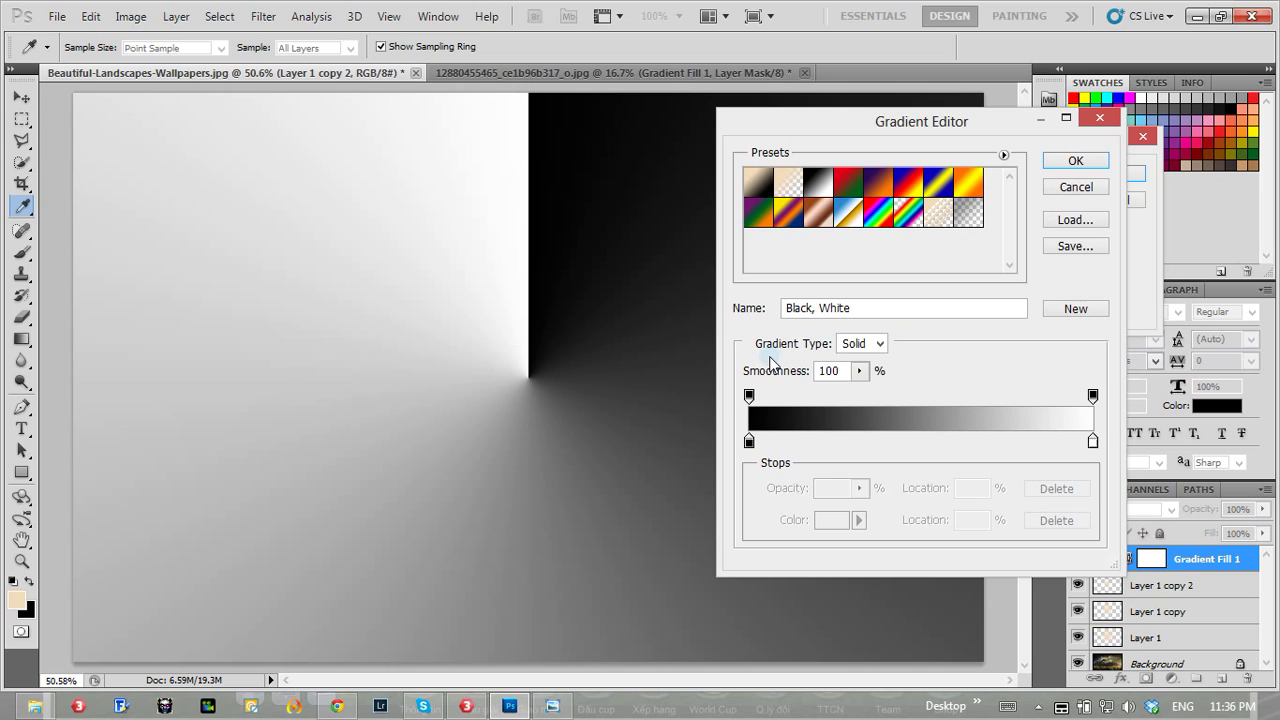
pyautogui.click(875, 349)
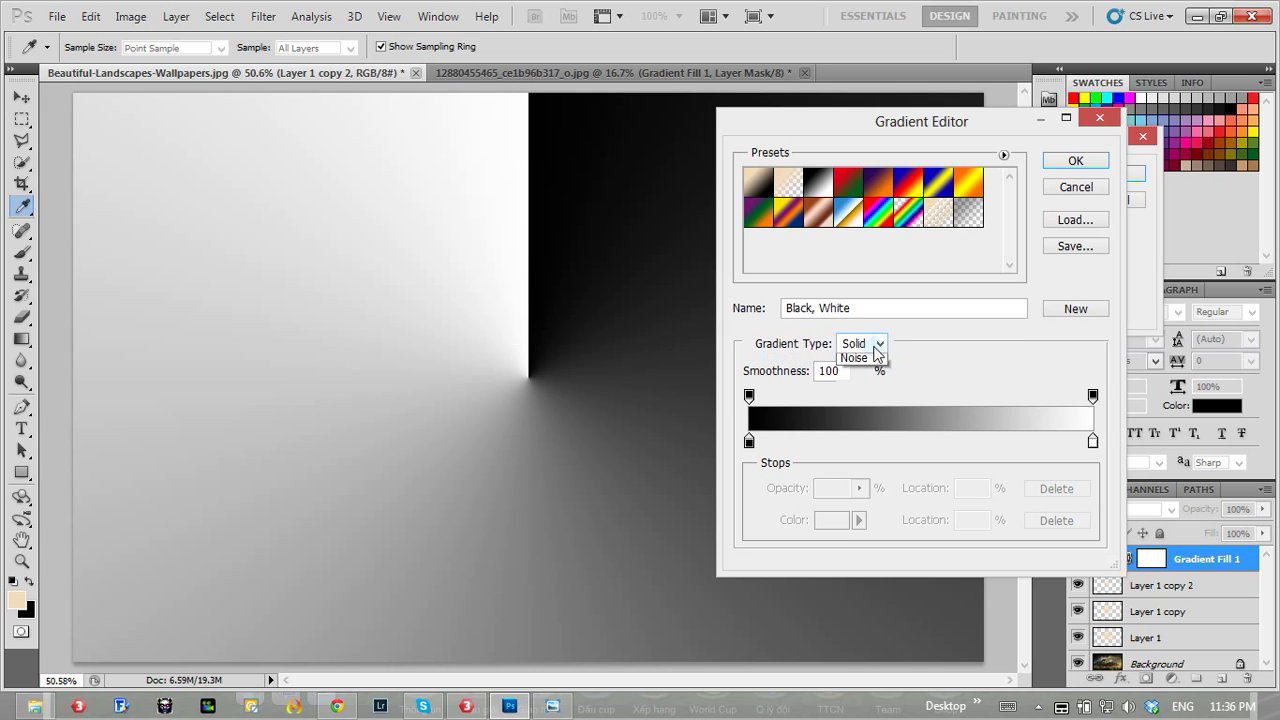
pyautogui.click(861, 375)
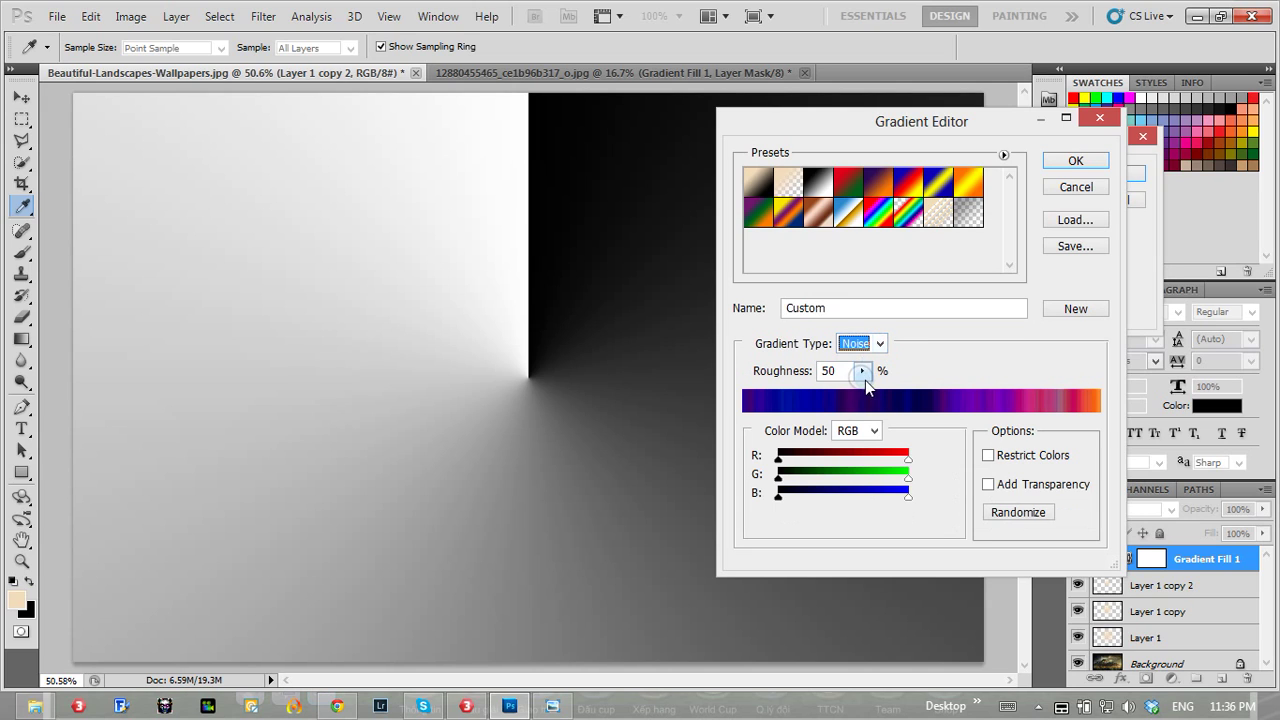
pyautogui.click(873, 430)
pyautogui.click(852, 466)
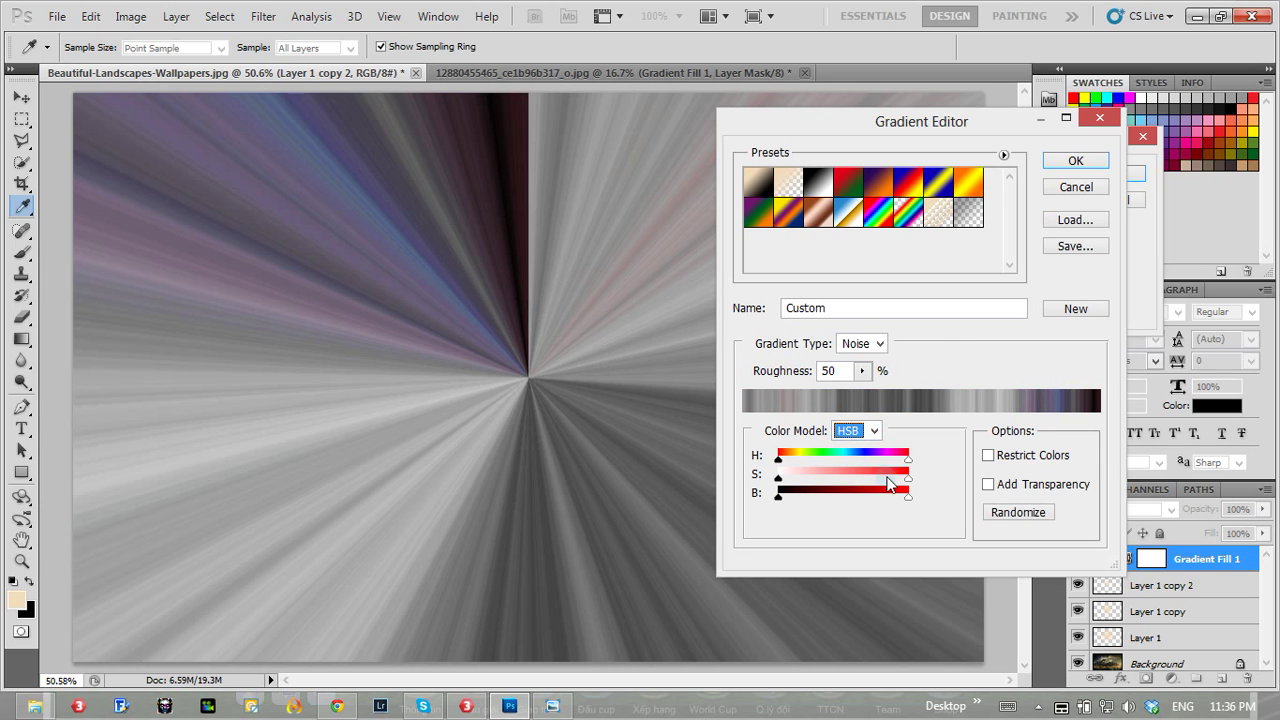
pyautogui.click(873, 430)
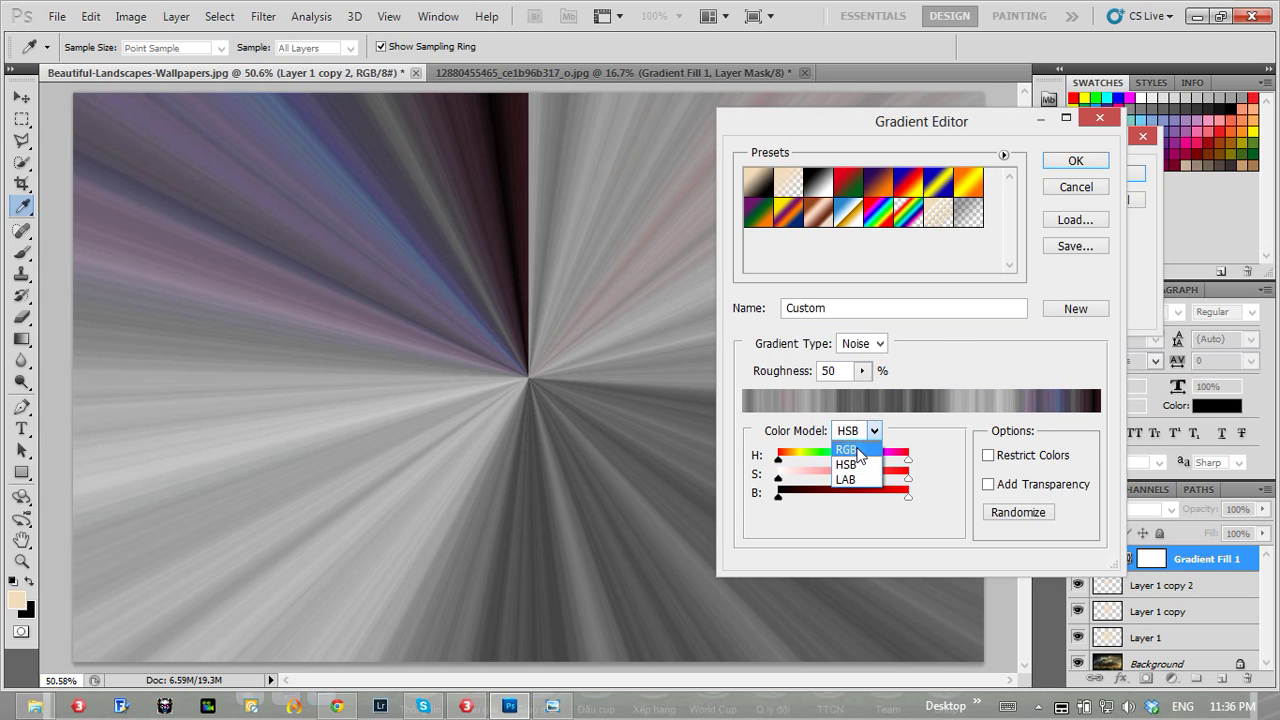
pyautogui.click(850, 465)
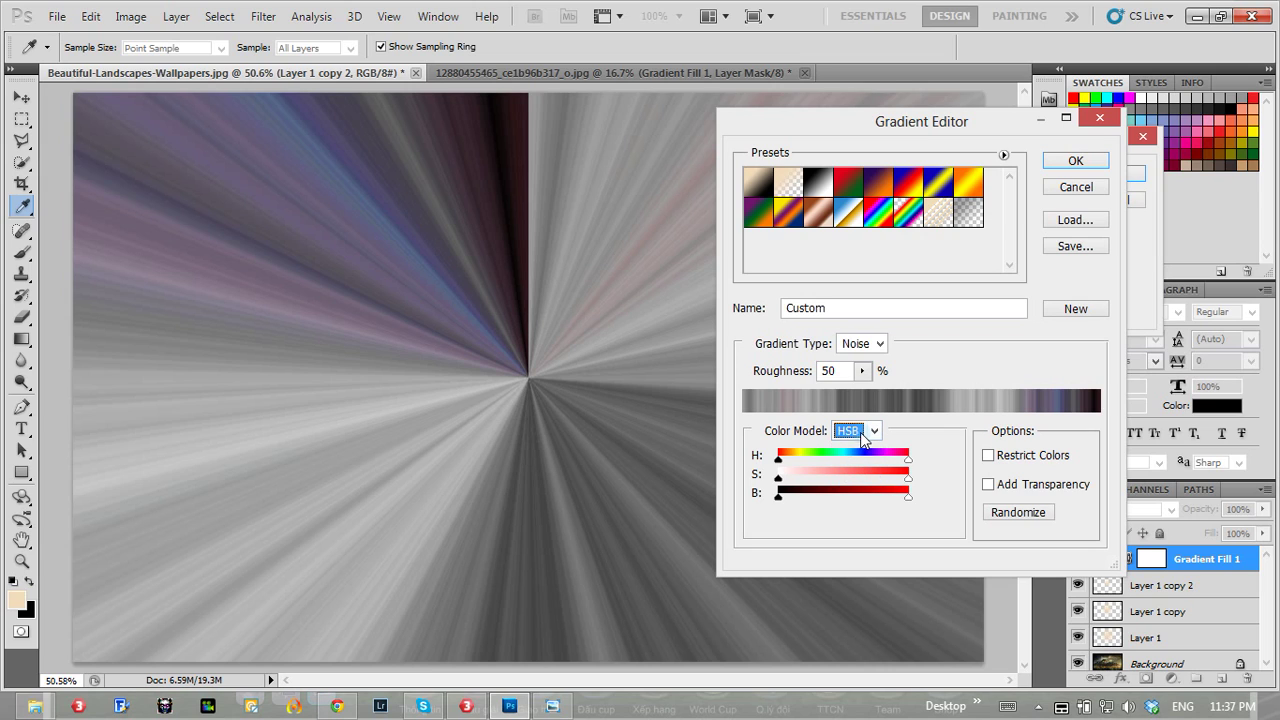
pyautogui.moveTo(906, 478); pyautogui.dragTo(780, 478)
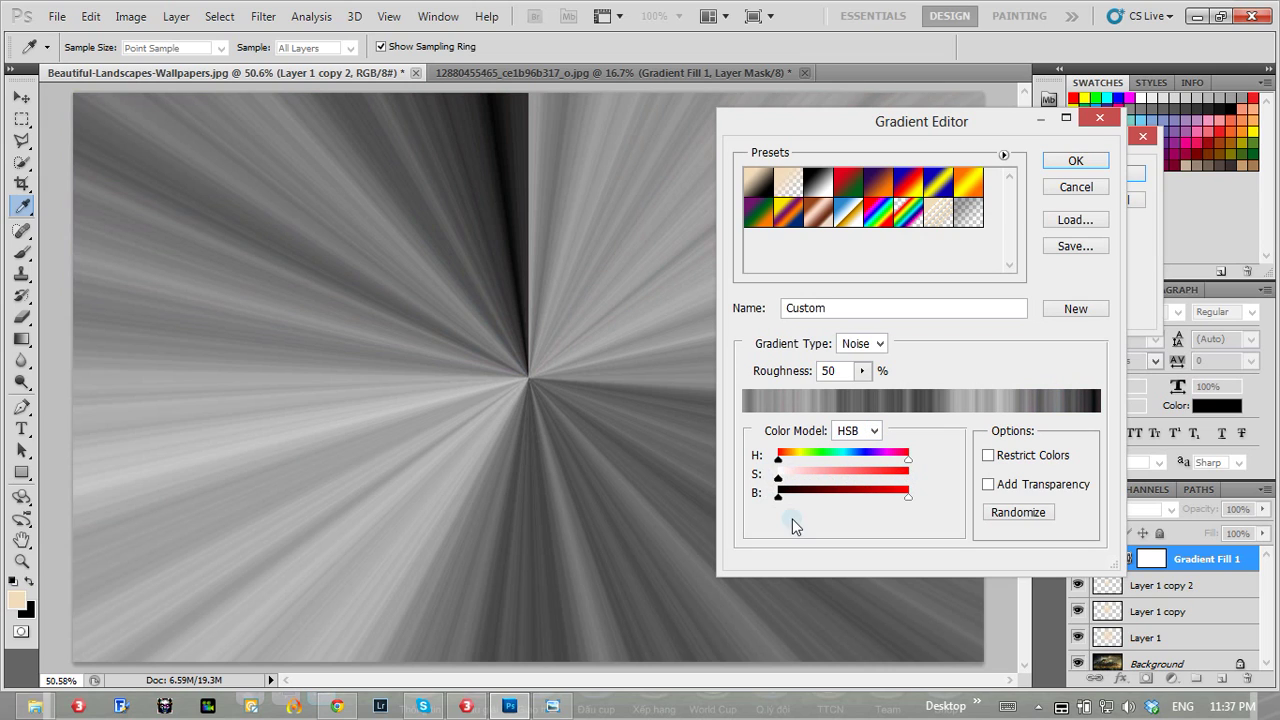
pyautogui.click(988, 455)
pyautogui.click(988, 484)
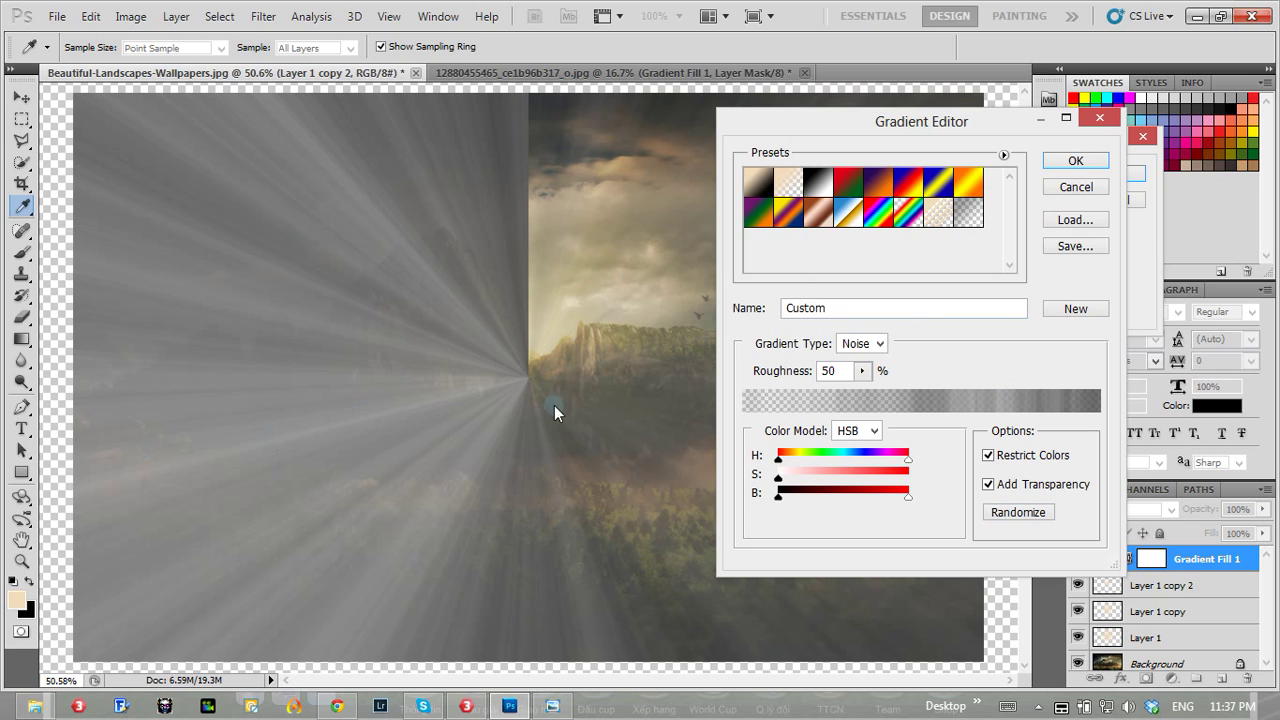
pyautogui.click(1076, 190)
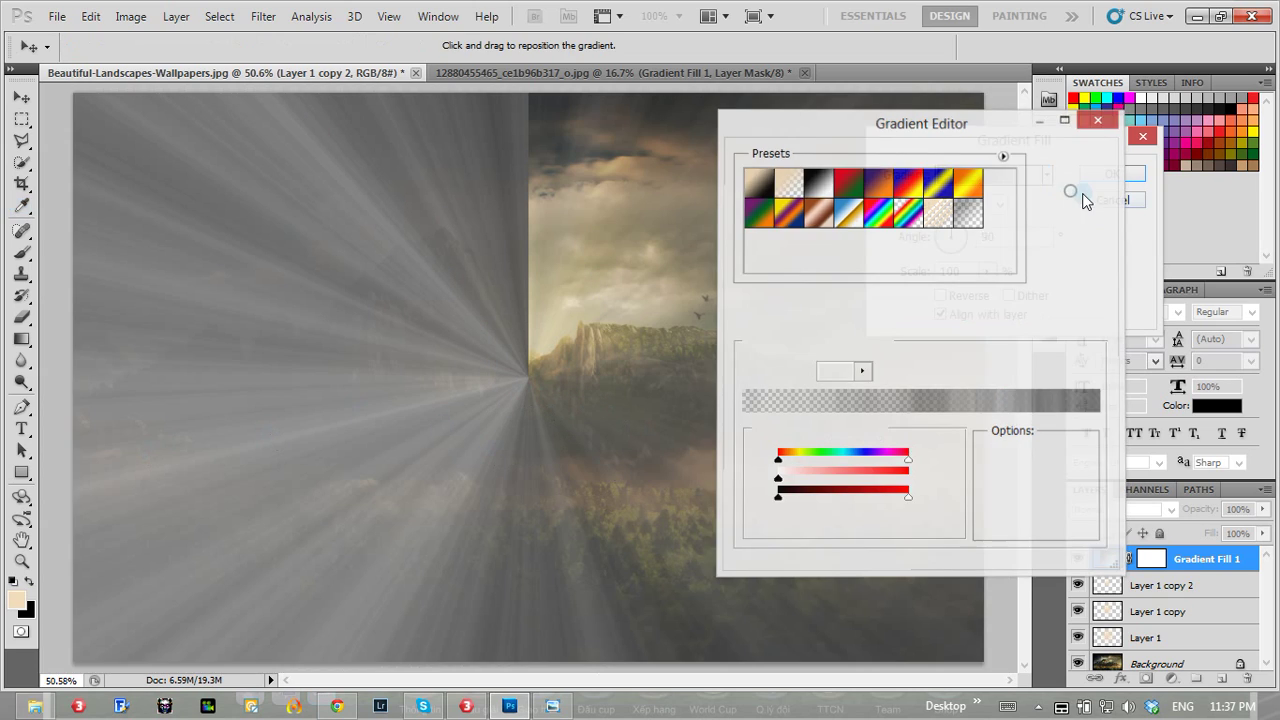
# Cancel the trial fill and add a new Gradient Fill layer using the Black, White preset.
pyautogui.click(1106, 199)
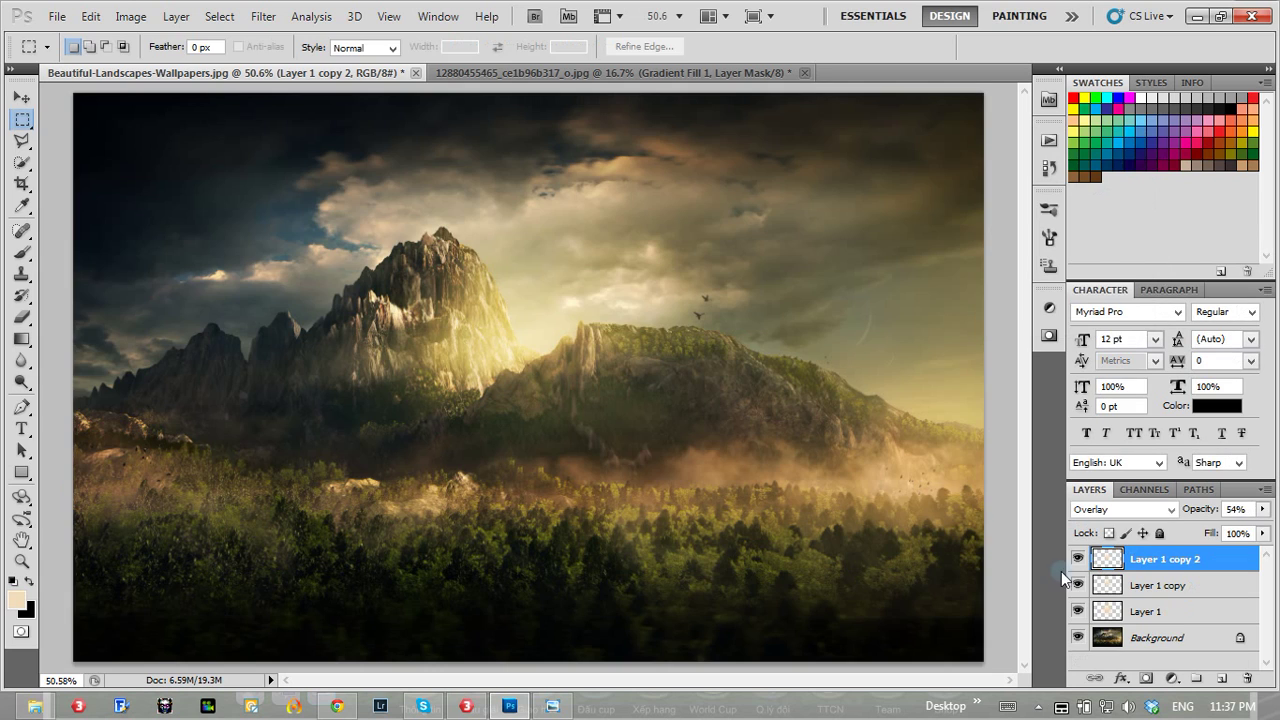
pyautogui.click(1174, 679)
pyautogui.click(1153, 316)
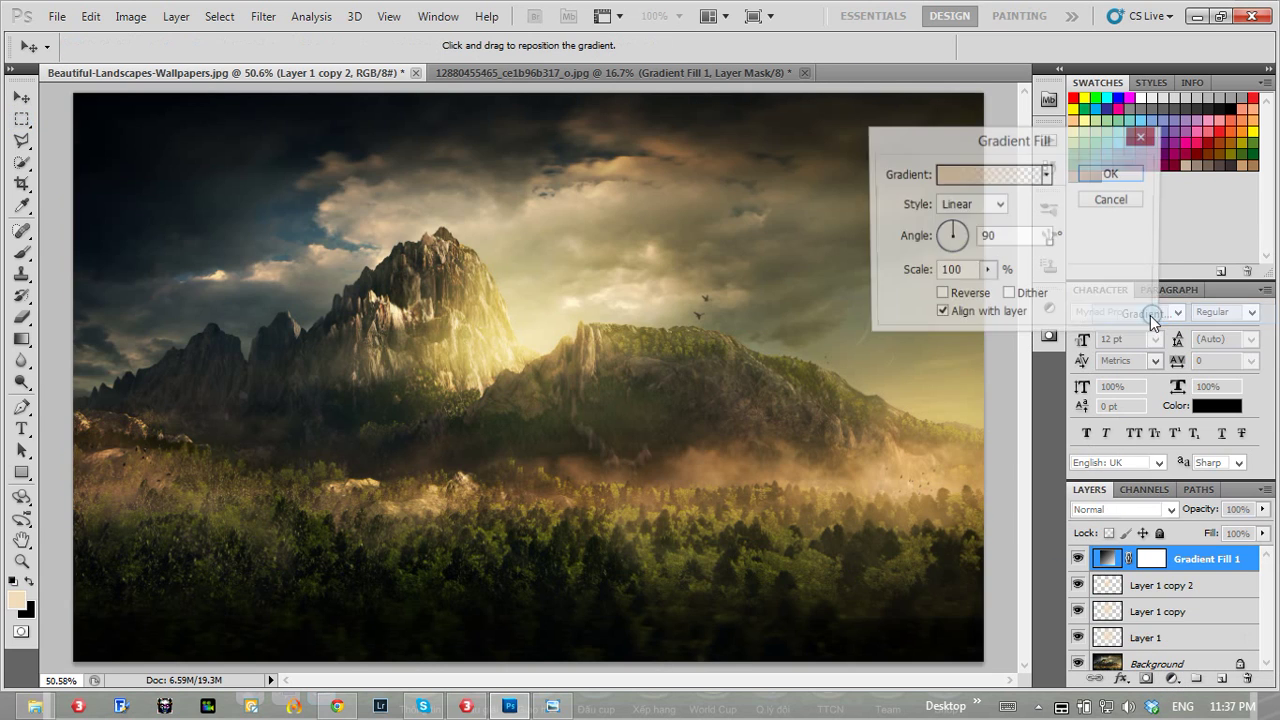
pyautogui.click(977, 178)
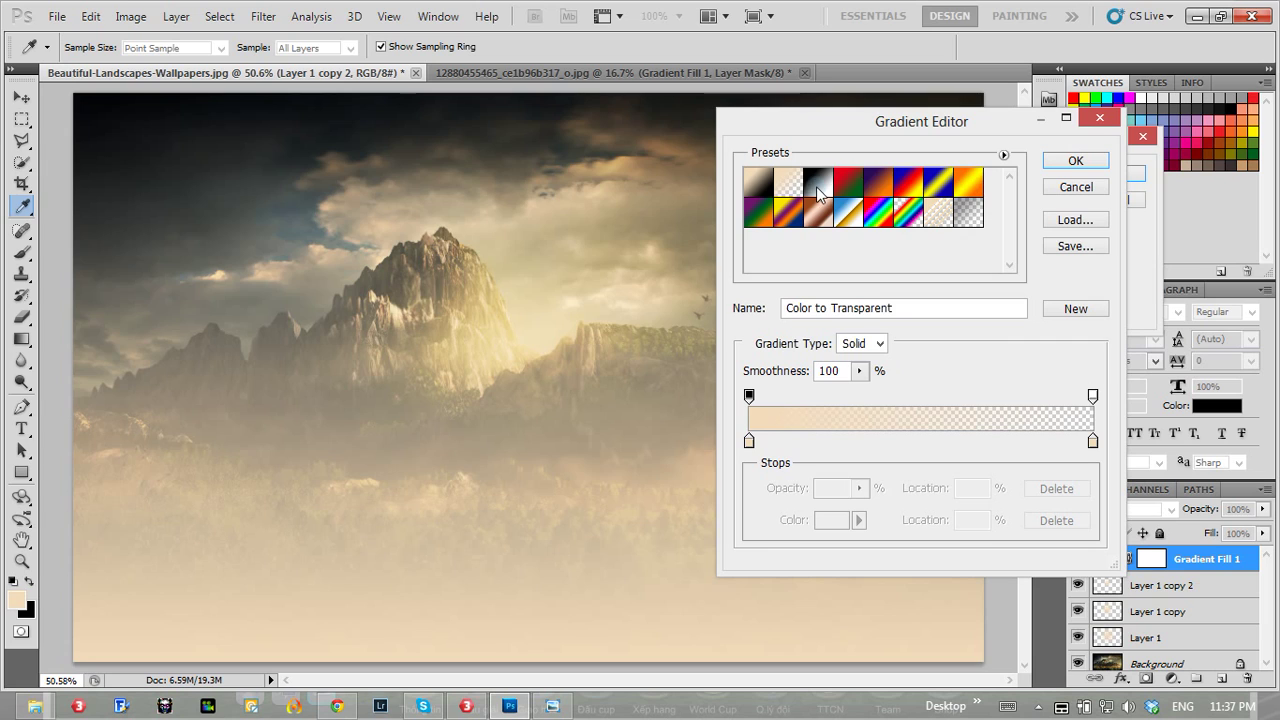
pyautogui.click(818, 183)
pyautogui.click(1075, 161)
# Set the gradient fill's style to Angle and bring up the Gradient Editor.
pyautogui.click(997, 205)
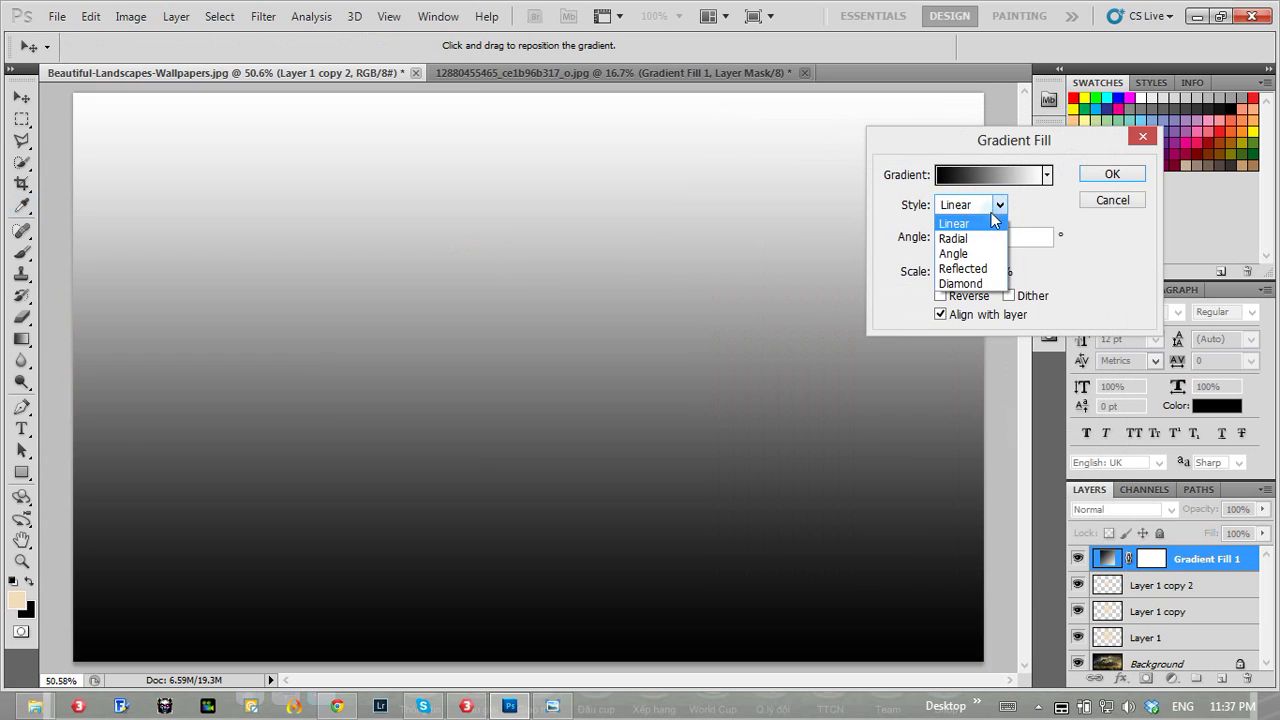
pyautogui.click(1062, 212)
pyautogui.click(972, 205)
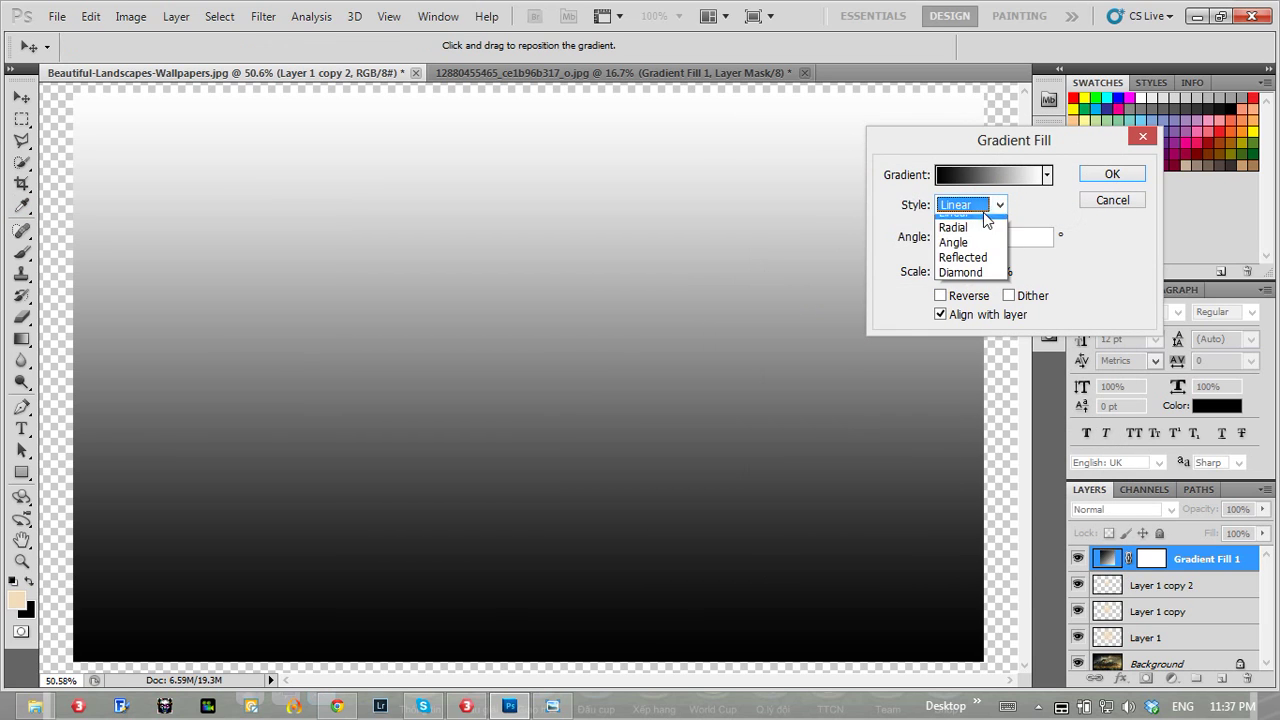
pyautogui.click(958, 250)
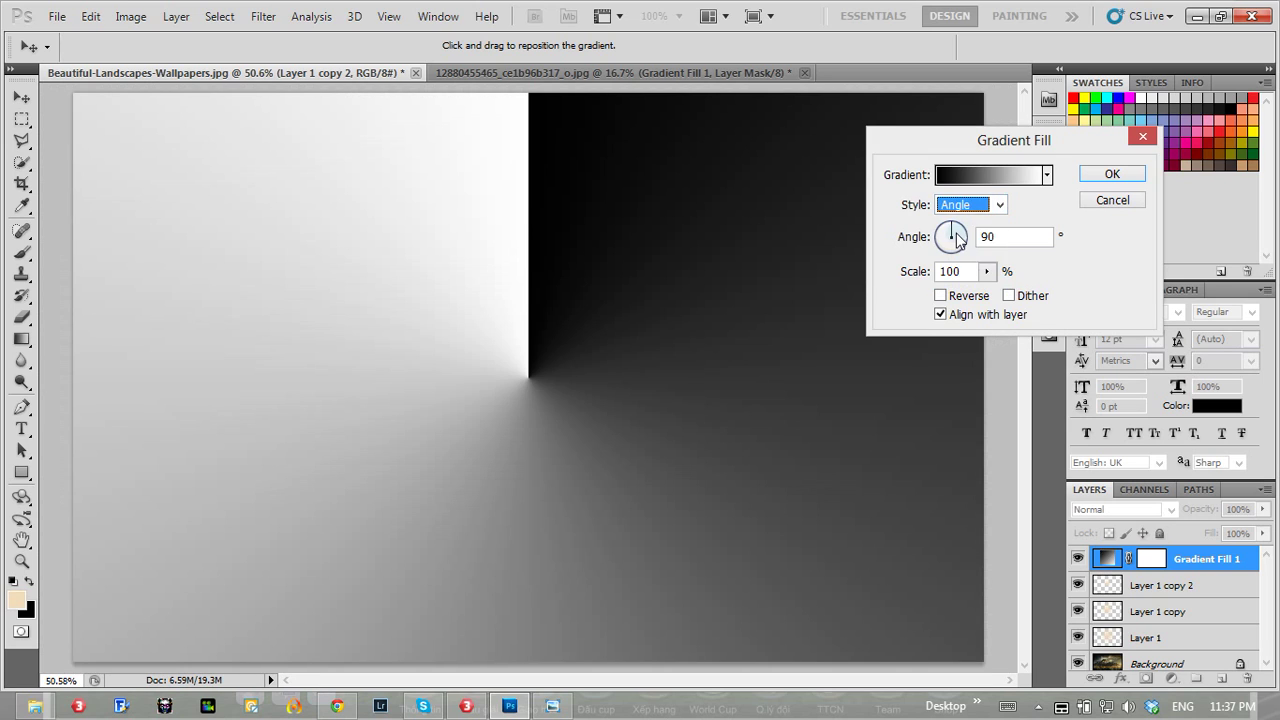
pyautogui.click(970, 175)
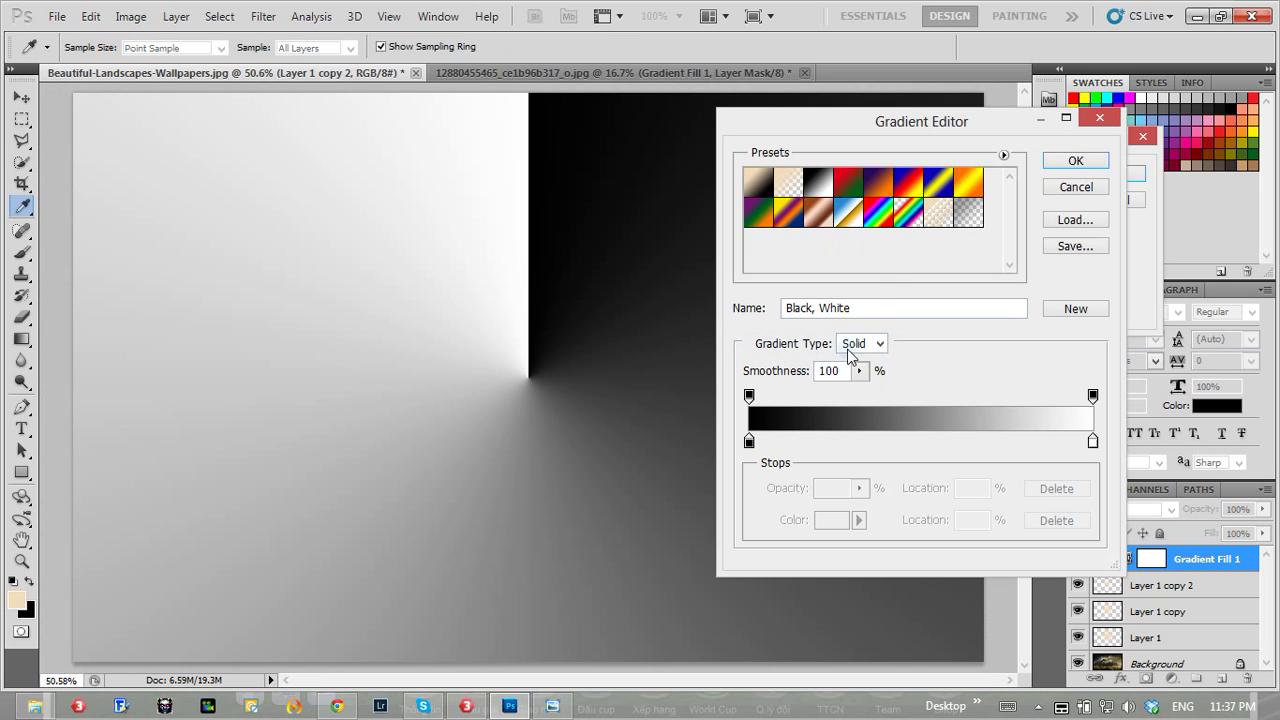
# Make the gradient a Noise type in the HSB colour model, desaturated to grey.
pyautogui.click(876, 346)
pyautogui.click(860, 377)
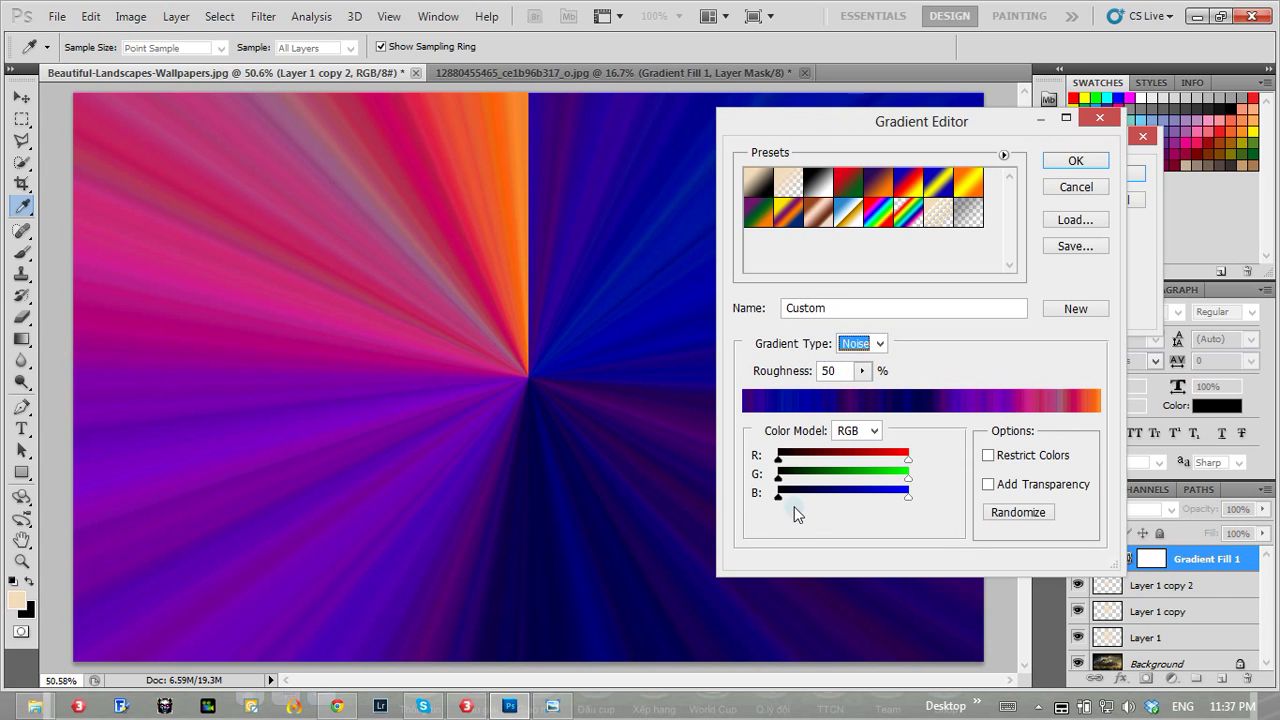
pyautogui.click(875, 430)
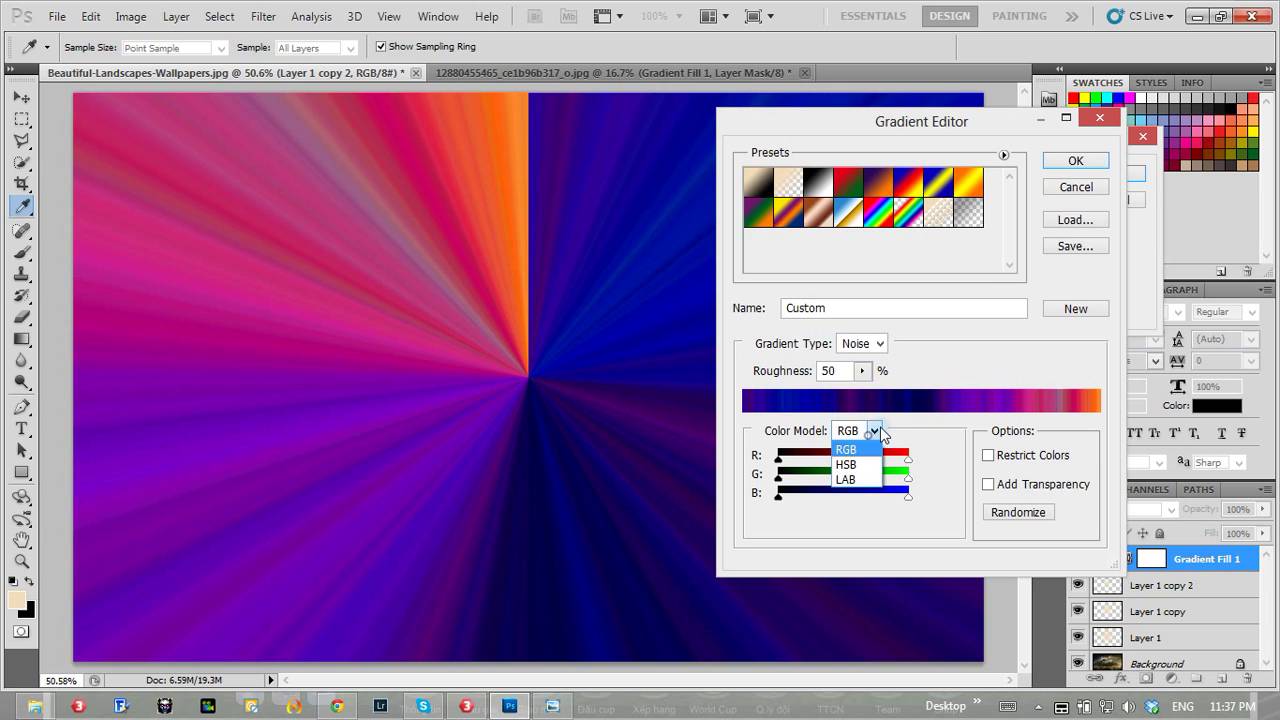
pyautogui.click(876, 430)
pyautogui.moveTo(907, 459)
pyautogui.mouseDown()
pyautogui.moveTo(778, 459)
pyautogui.moveTo(907, 459)
pyautogui.mouseUp()
pyautogui.click(872, 430)
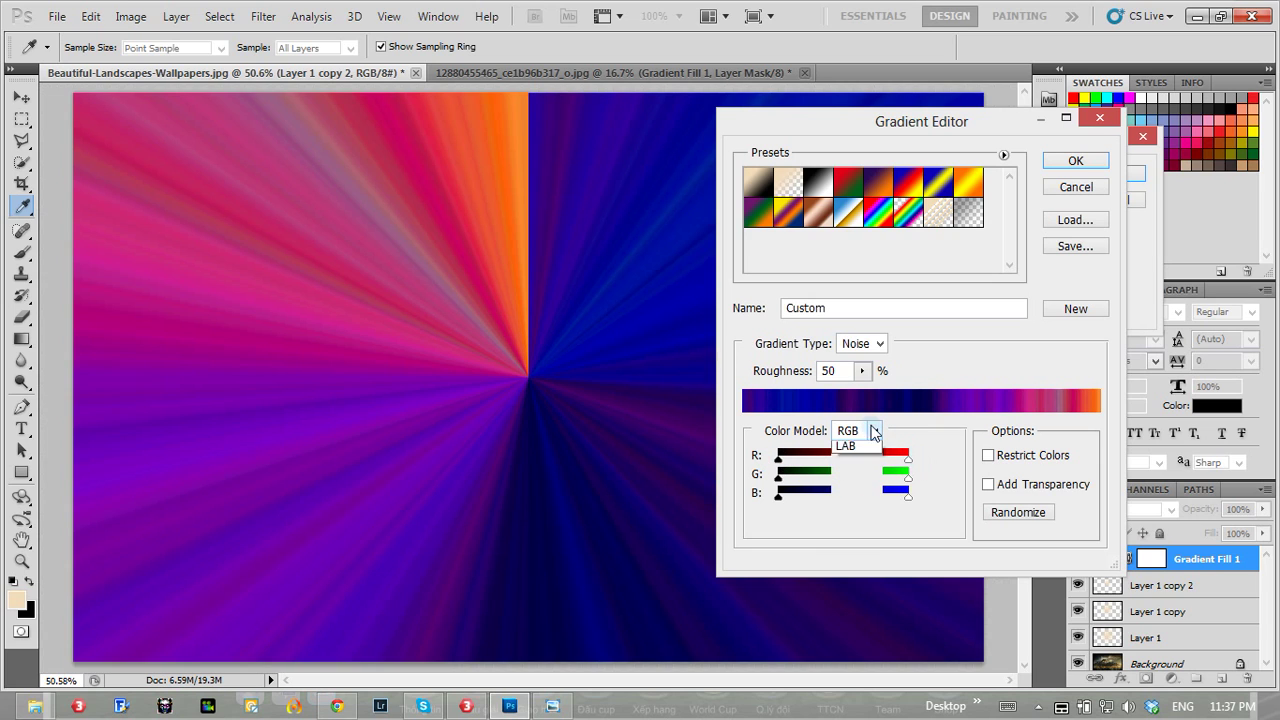
pyautogui.click(862, 464)
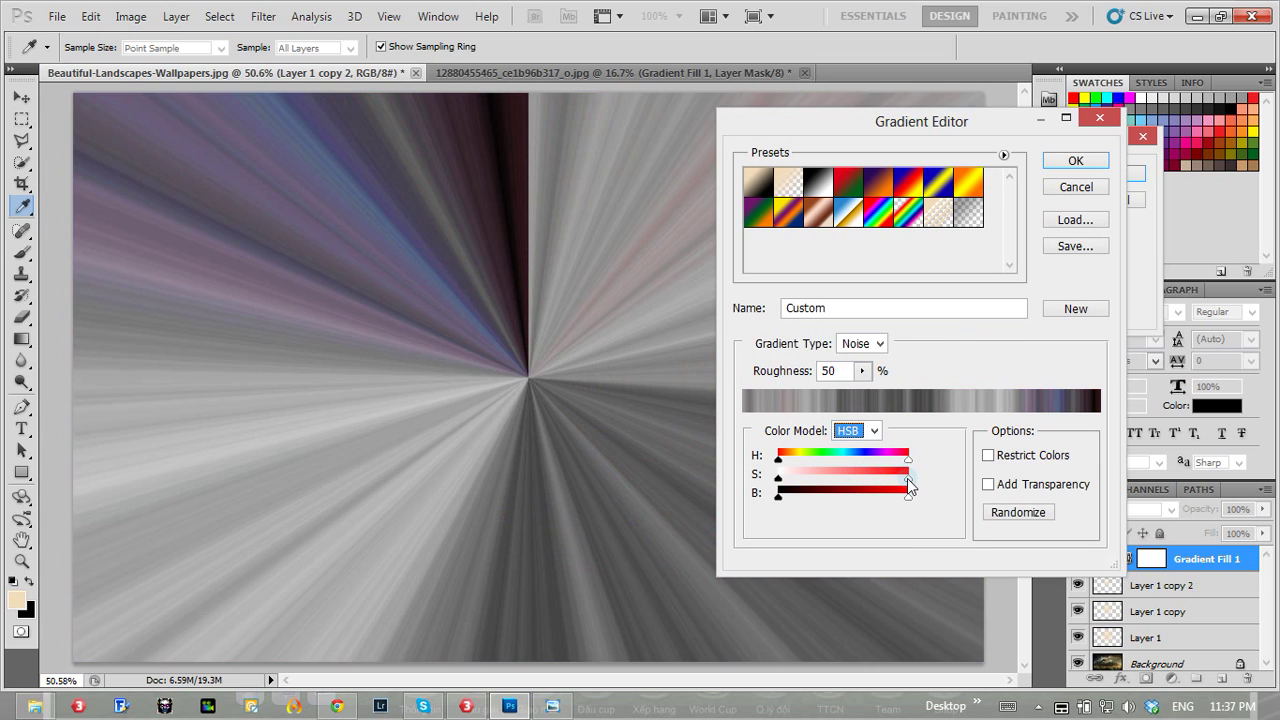
pyautogui.moveTo(907, 476); pyautogui.dragTo(766, 480)
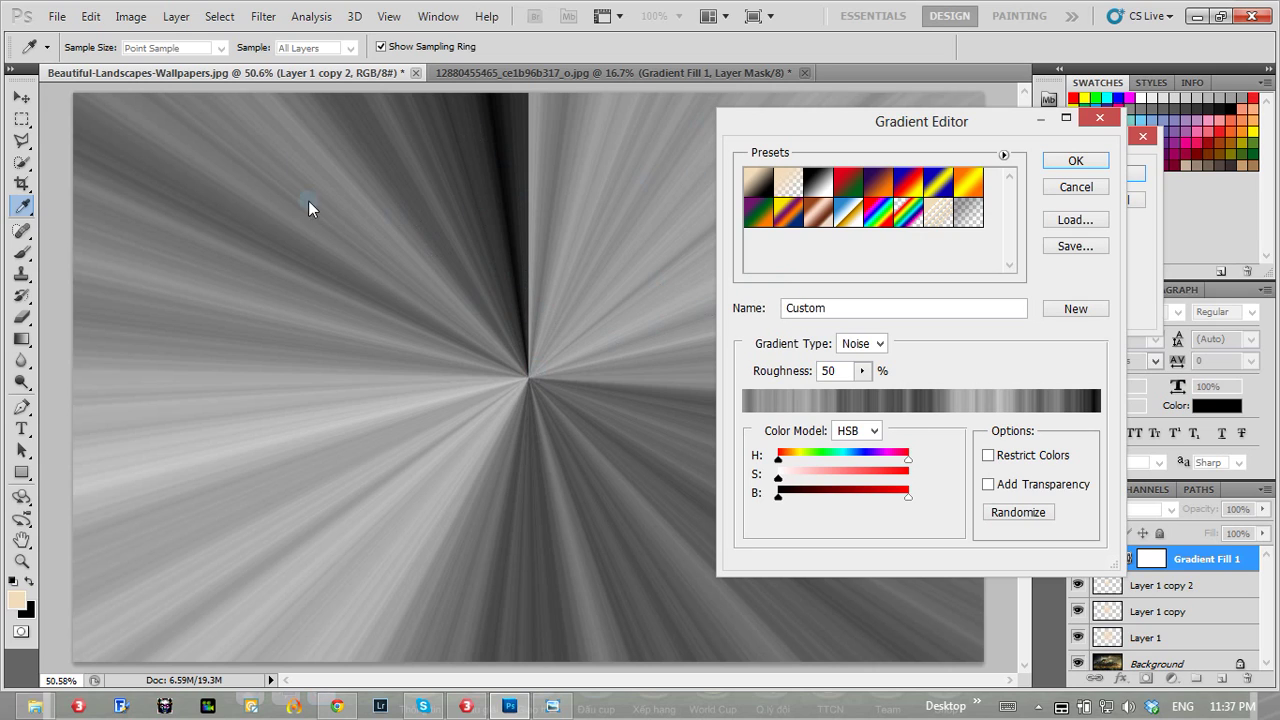
# Enable Restrict Colors and Add Transparency, randomize until the rays look right, and accept.
pyautogui.click(988, 455)
pyautogui.click(990, 485)
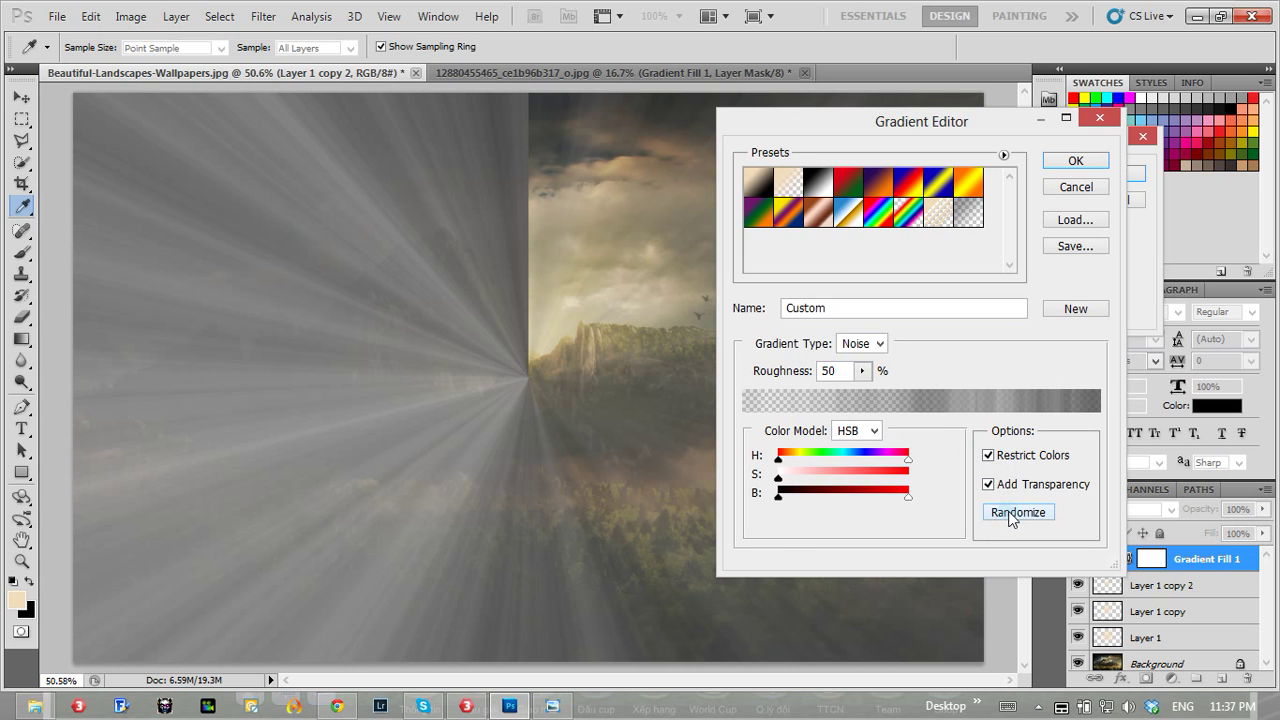
pyautogui.click(1001, 512)
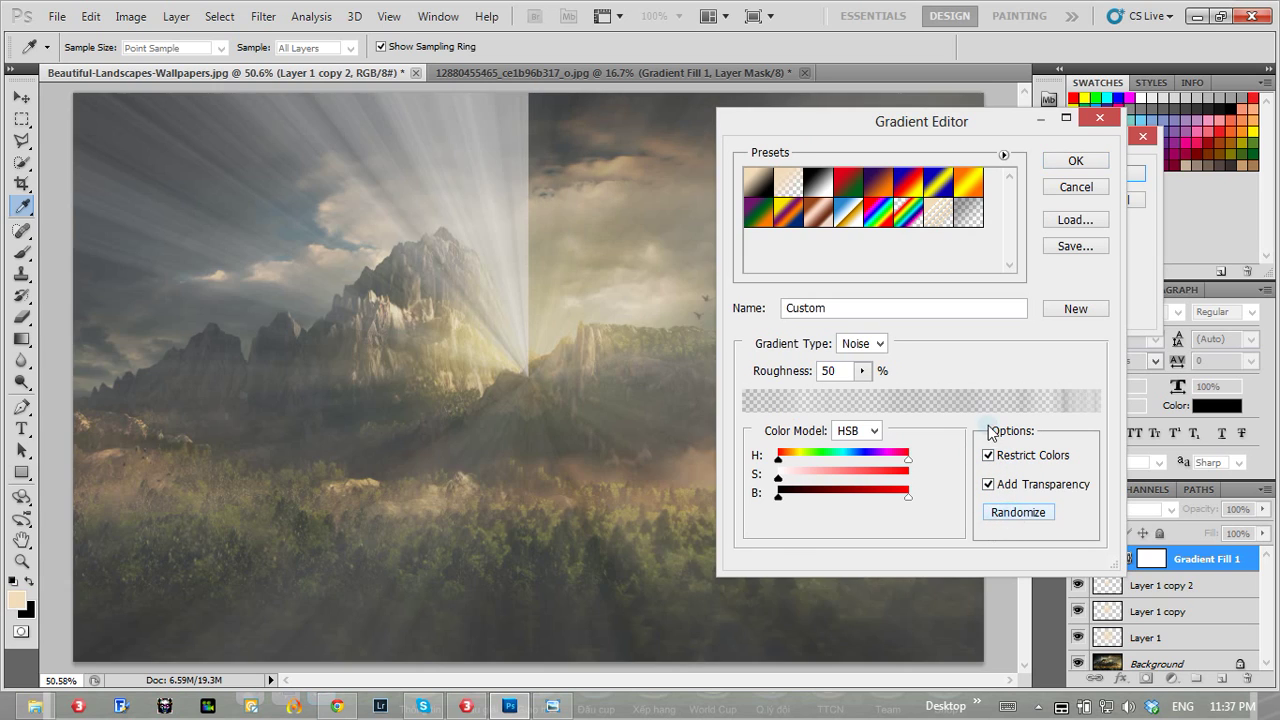
pyautogui.click(1020, 518)
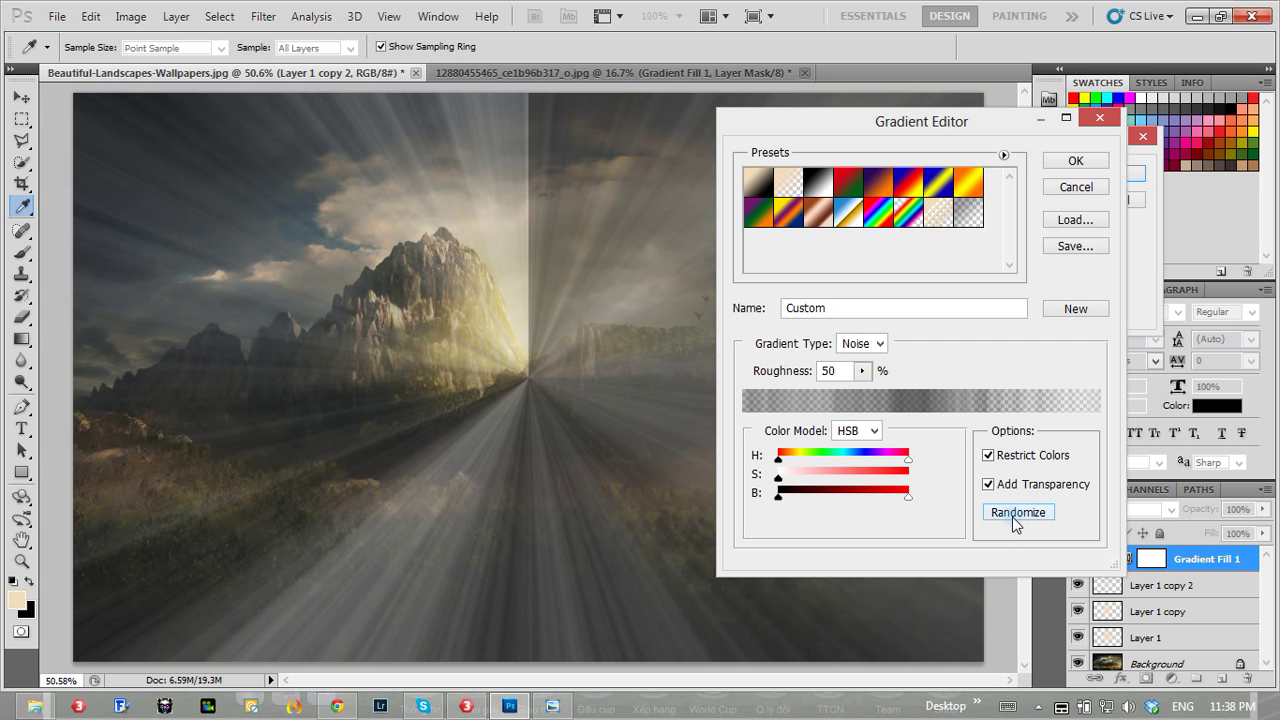
pyautogui.click(1015, 516)
pyautogui.click(1015, 515)
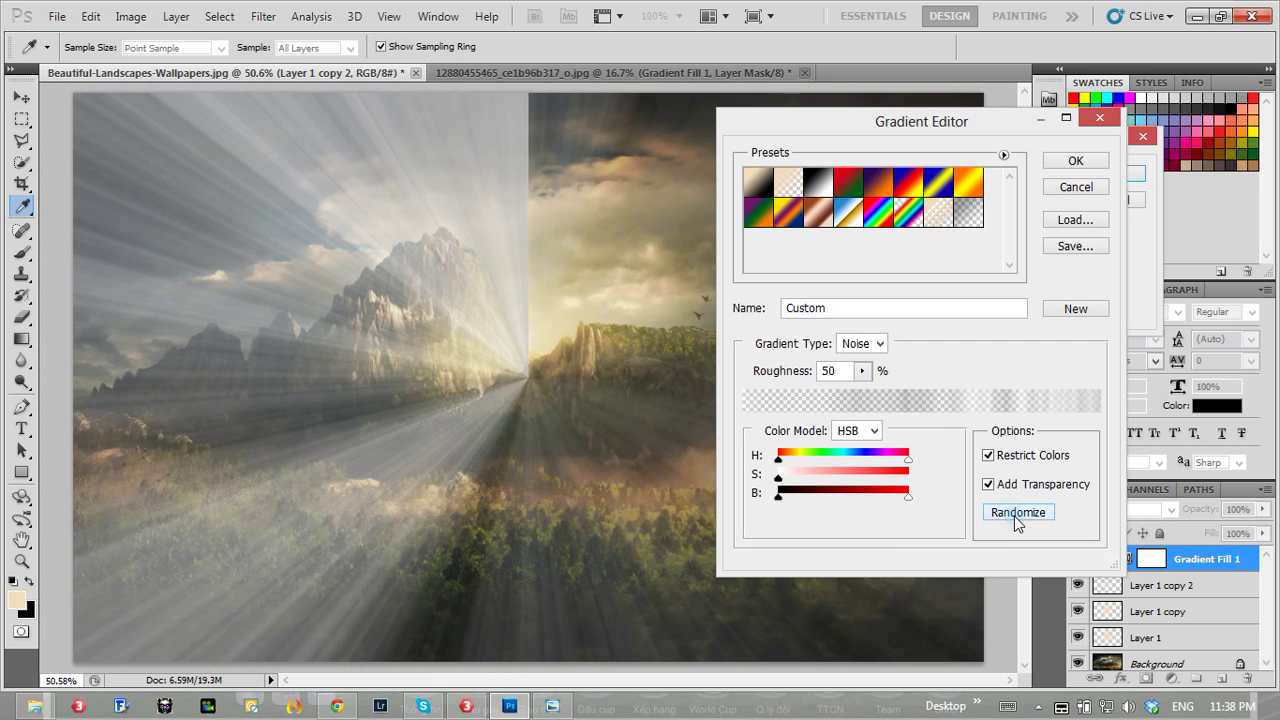
pyautogui.click(1016, 515)
pyautogui.click(1016, 515)
pyautogui.click(1016, 516)
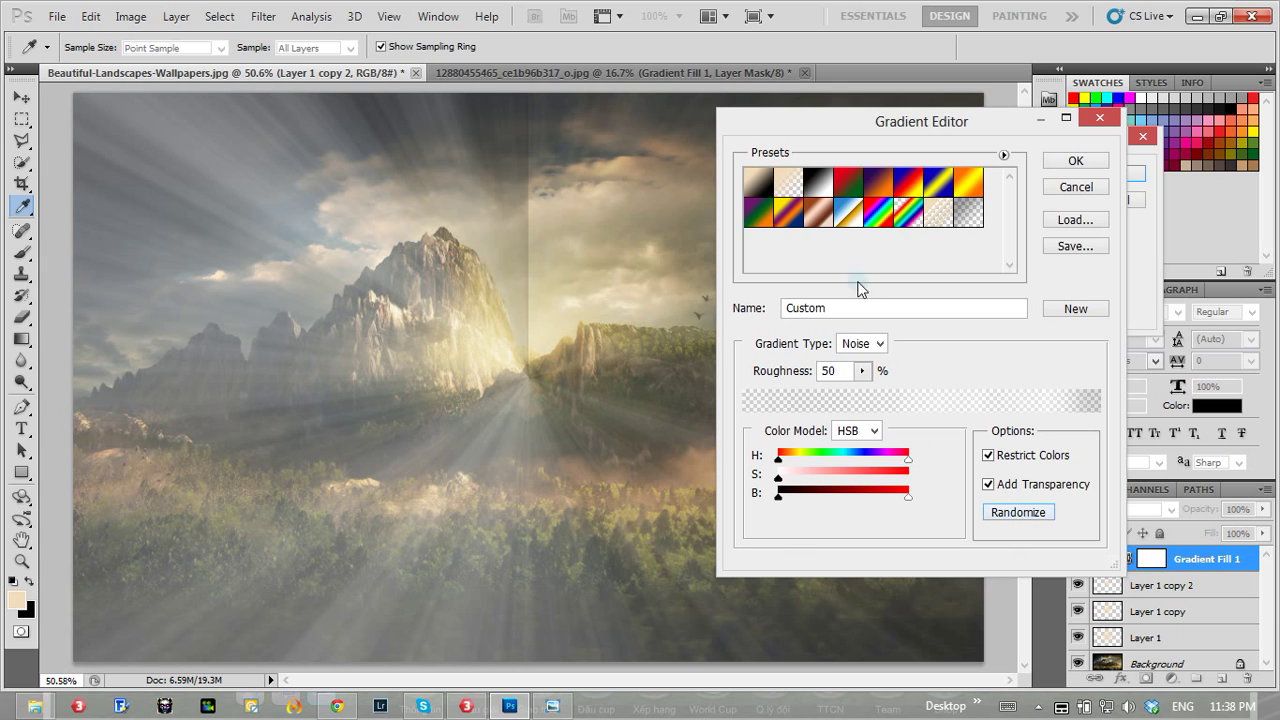
pyautogui.click(1076, 161)
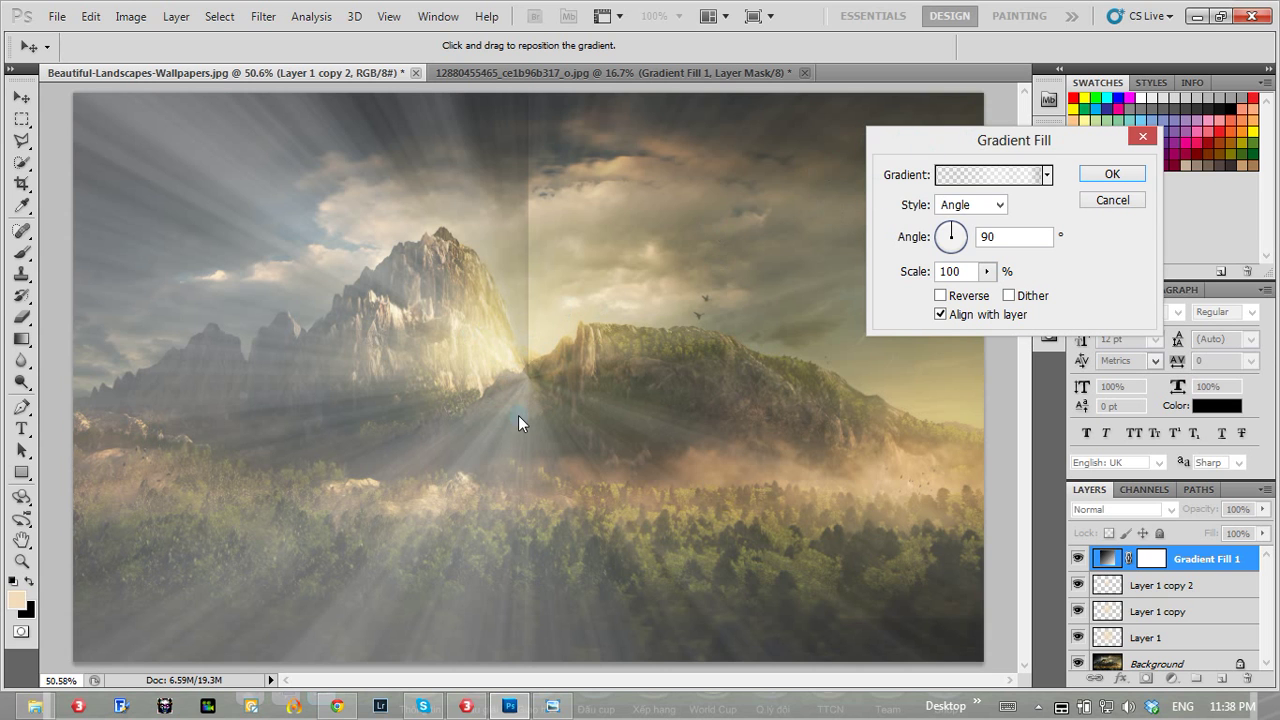
# Move the rays' centre onto the notch between the two peaks and apply the Gradient Fill.
pyautogui.moveTo(518, 415)
pyautogui.mouseDown()
pyautogui.moveTo(554, 337)
pyautogui.moveTo(523, 383)
pyautogui.moveTo(544, 360)
pyautogui.moveTo(518, 413)
pyautogui.moveTo(558, 342)
pyautogui.moveTo(565, 263)
pyautogui.moveTo(548, 353)
pyautogui.mouseUp()
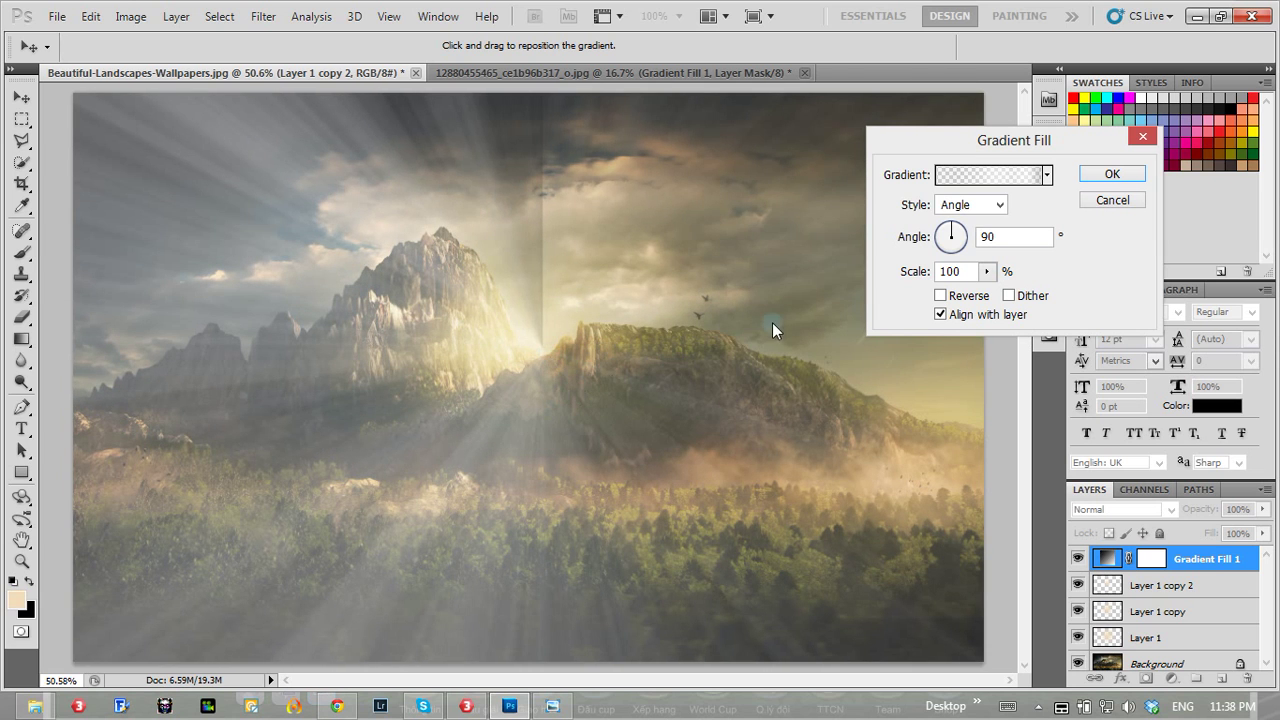
pyautogui.click(1112, 174)
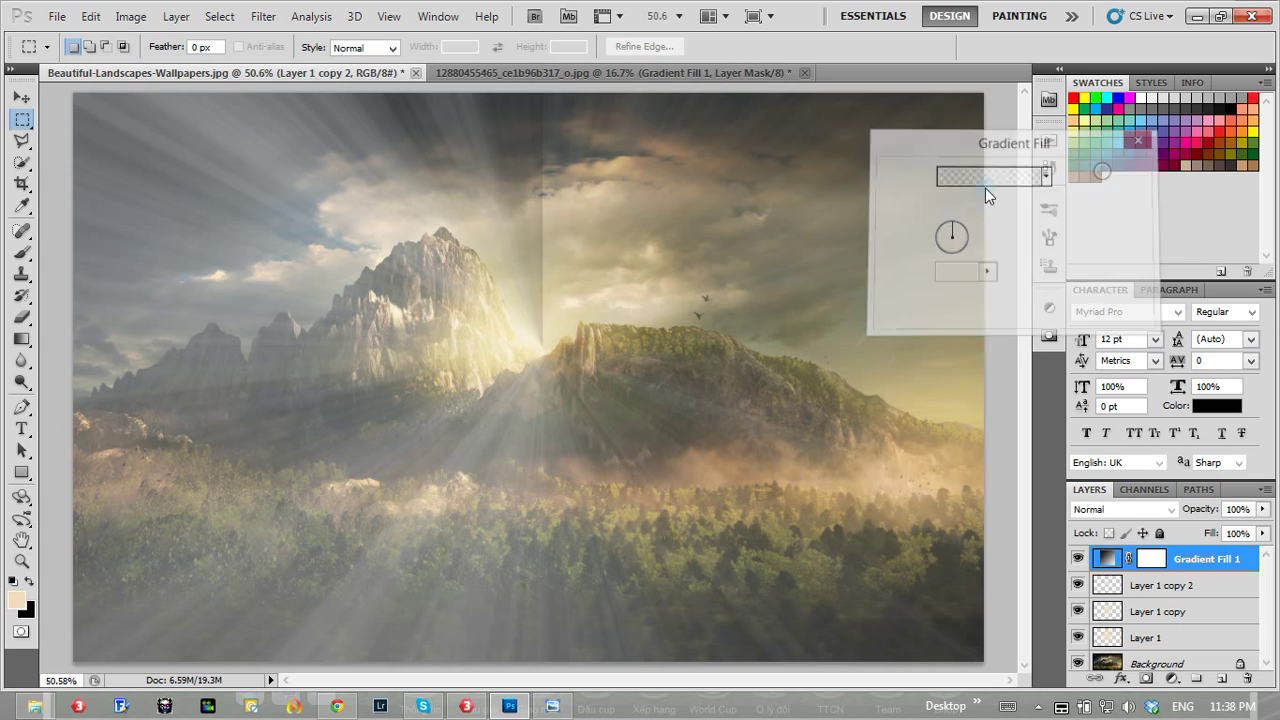
# Compare Vivid Light, Hard Light and neighbouring blend modes on the Gradient Fill 1 rays layer.
pyautogui.click(1149, 511)
pyautogui.click(1150, 297)
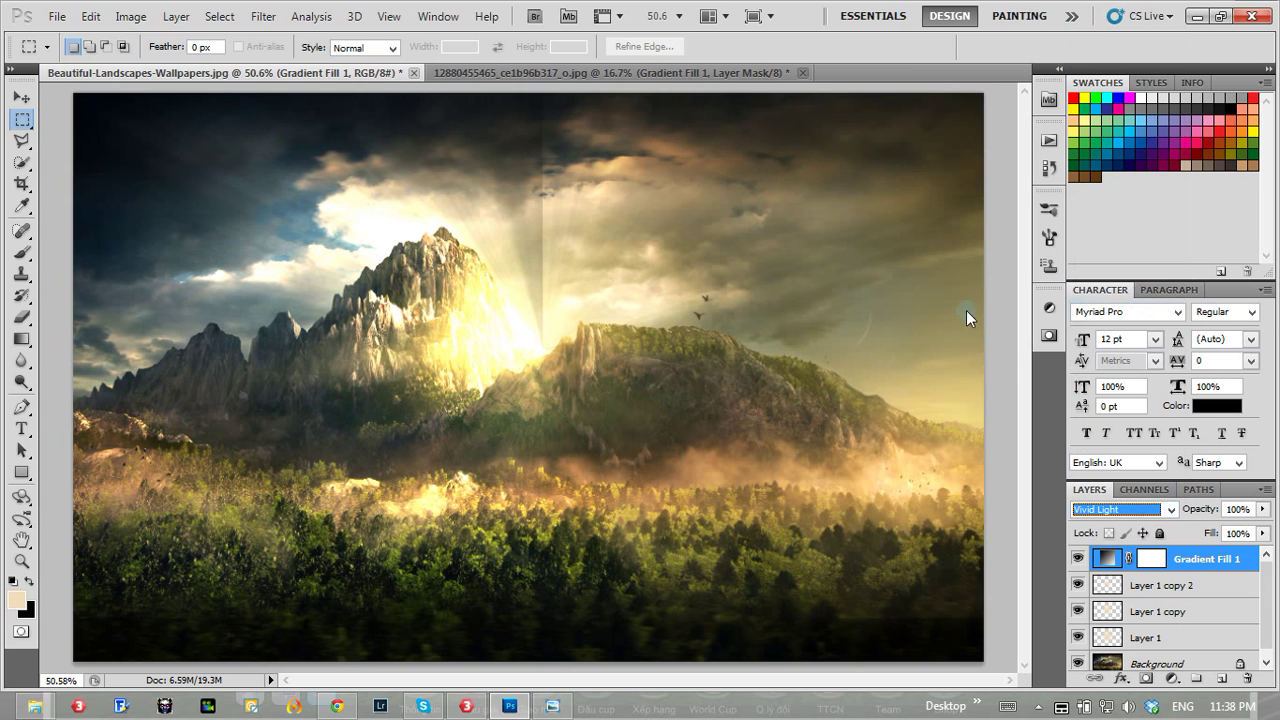
pyautogui.click(1120, 510)
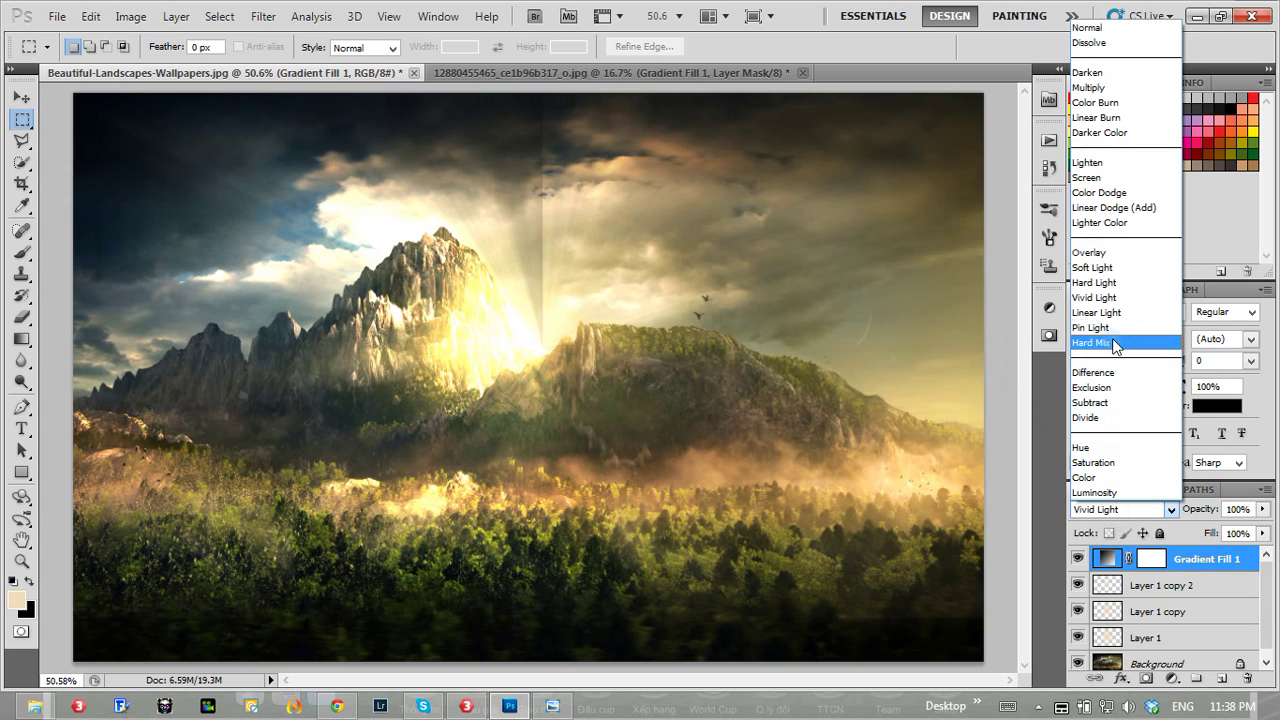
pyautogui.click(1112, 284)
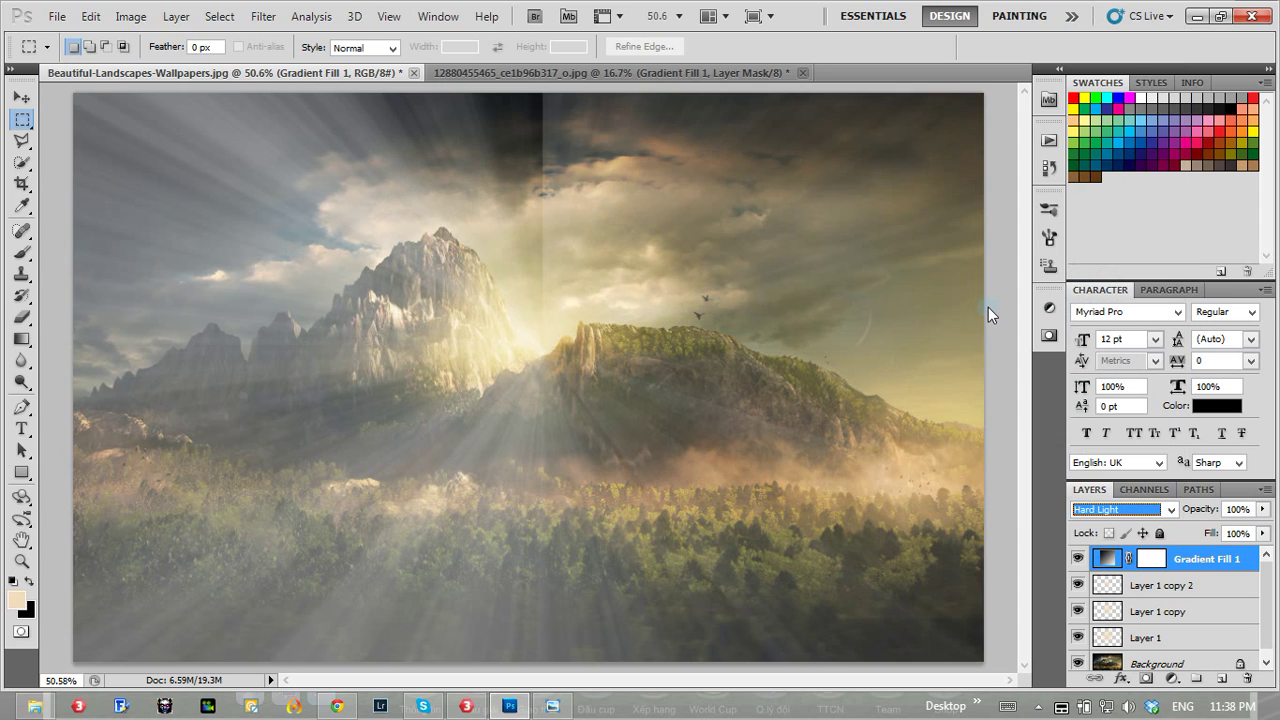
pyautogui.press('Up')
pyautogui.press('Up')
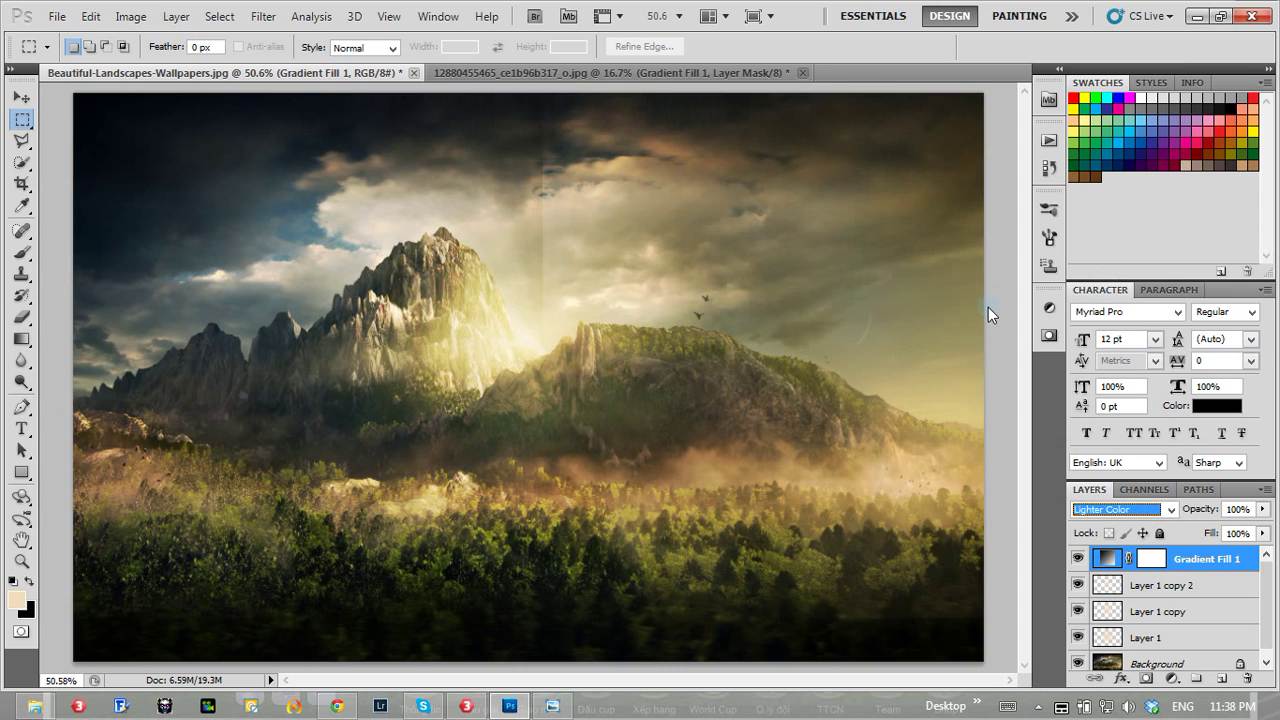
pyautogui.press('Up')
pyautogui.press('Up')
pyautogui.press('Up')
pyautogui.press('Up')
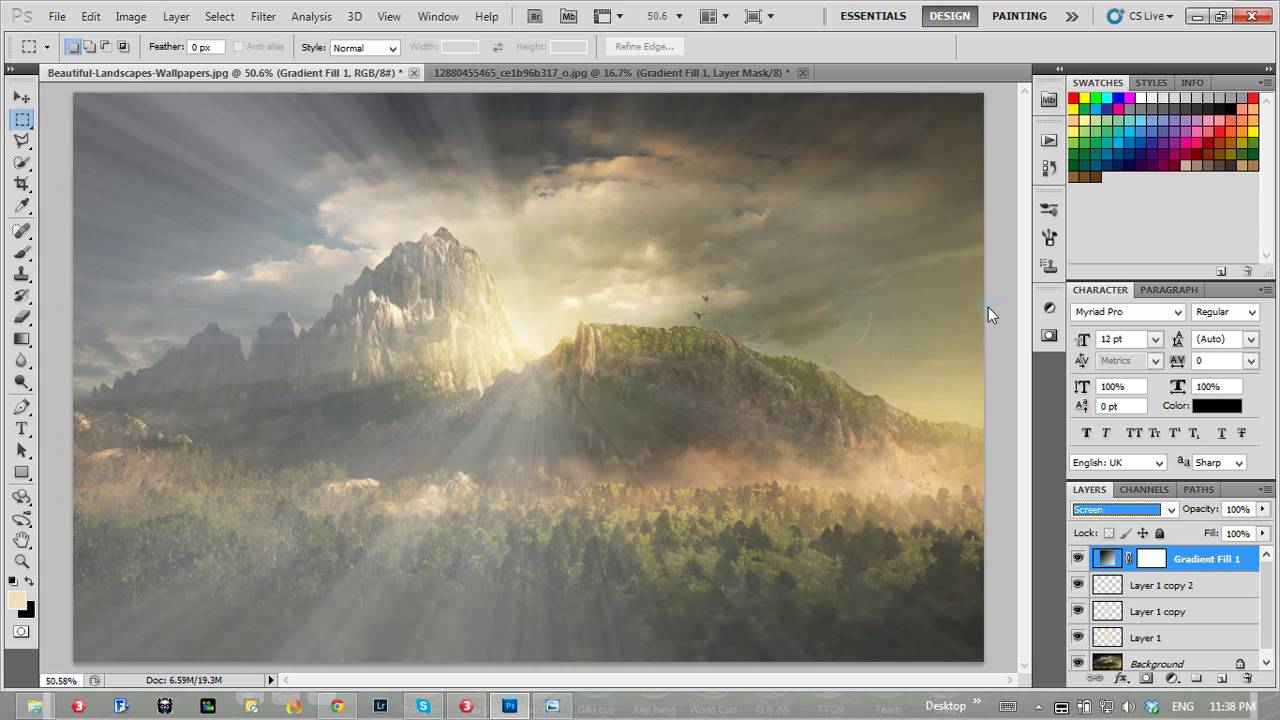
pyautogui.press('Down')
pyautogui.press('Down')
pyautogui.press('Down')
pyautogui.press('Up')
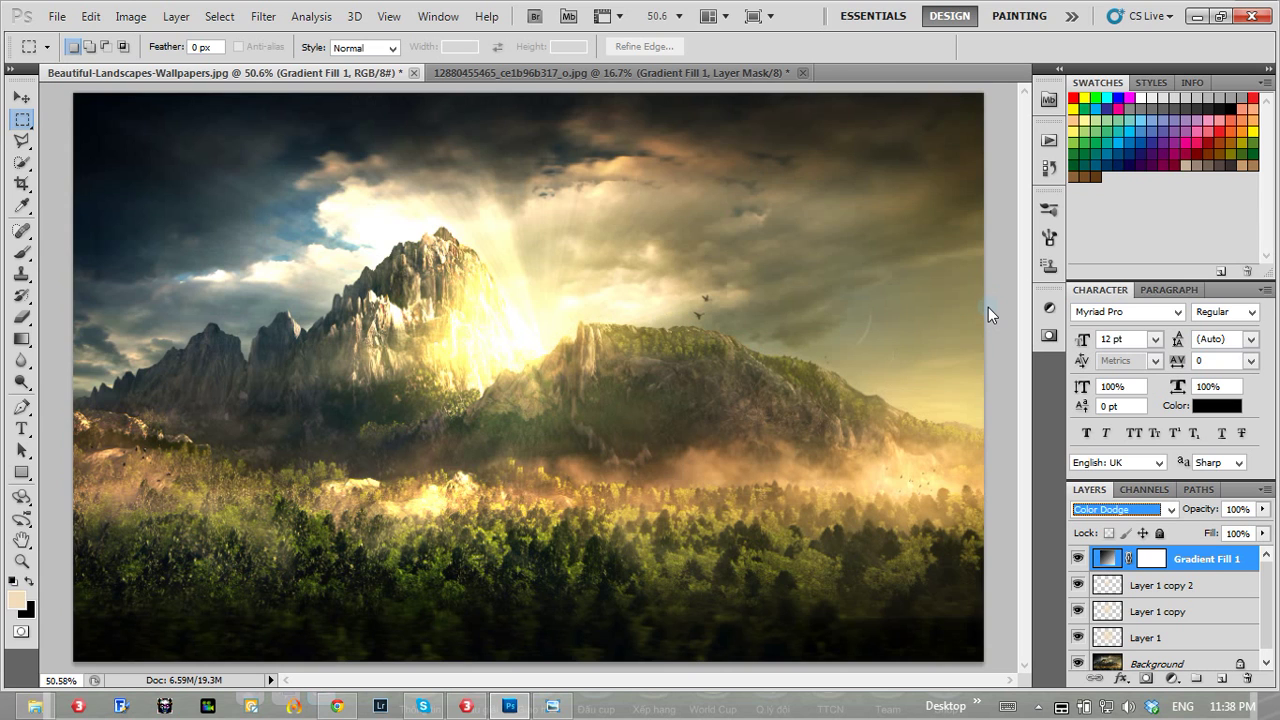
# Try the rays layer at 30% opacity, then in Linear Light at full opacity.
pyautogui.moveTo(1212, 515); pyautogui.dragTo(1145, 515)
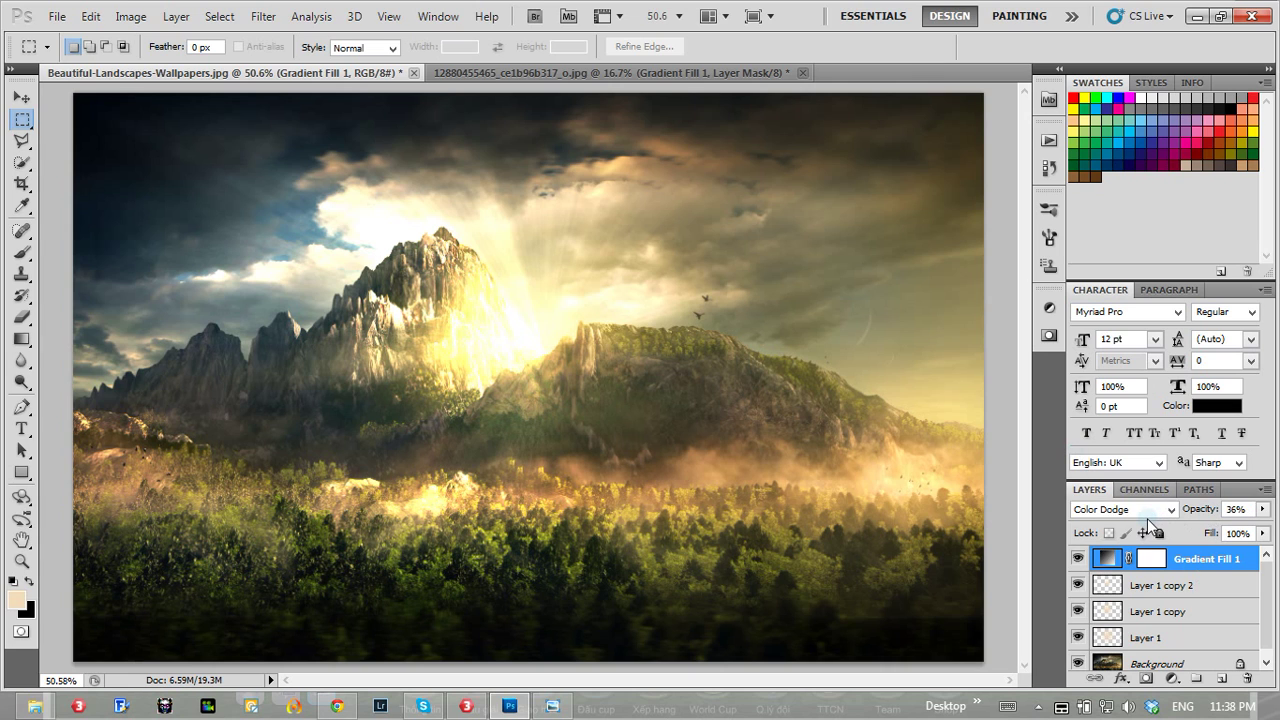
pyautogui.click(1145, 510)
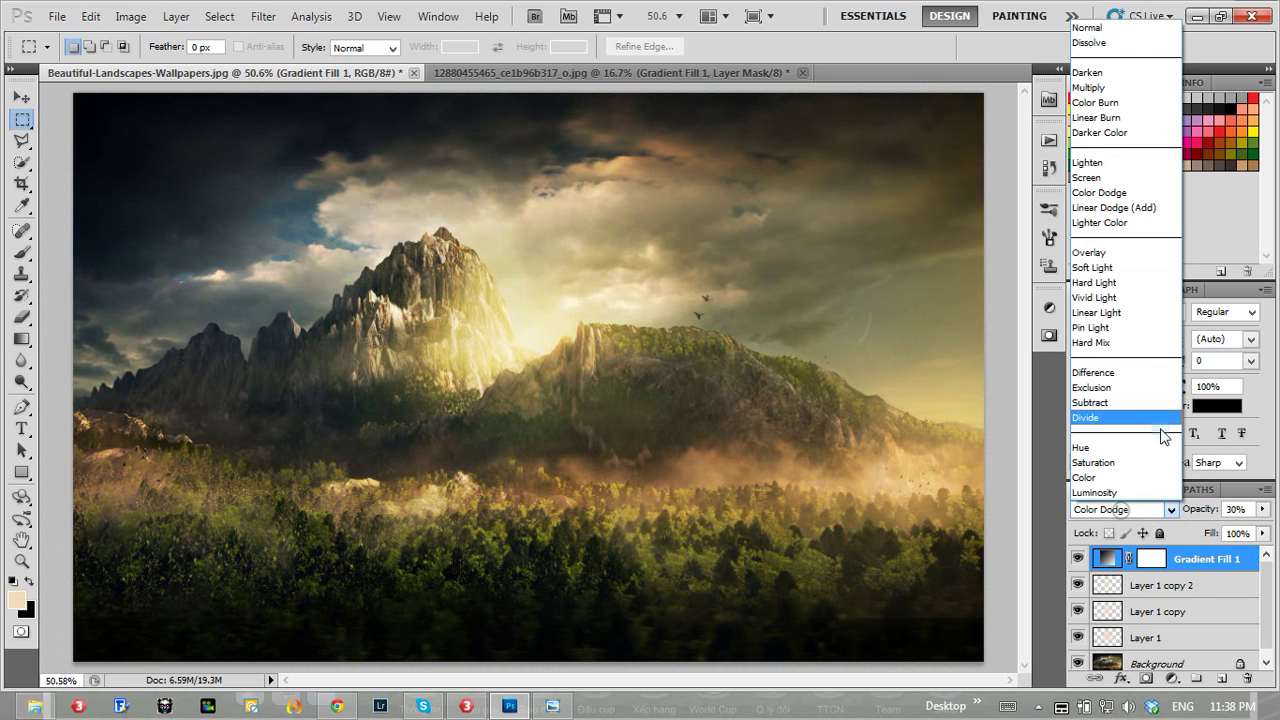
pyautogui.click(1105, 312)
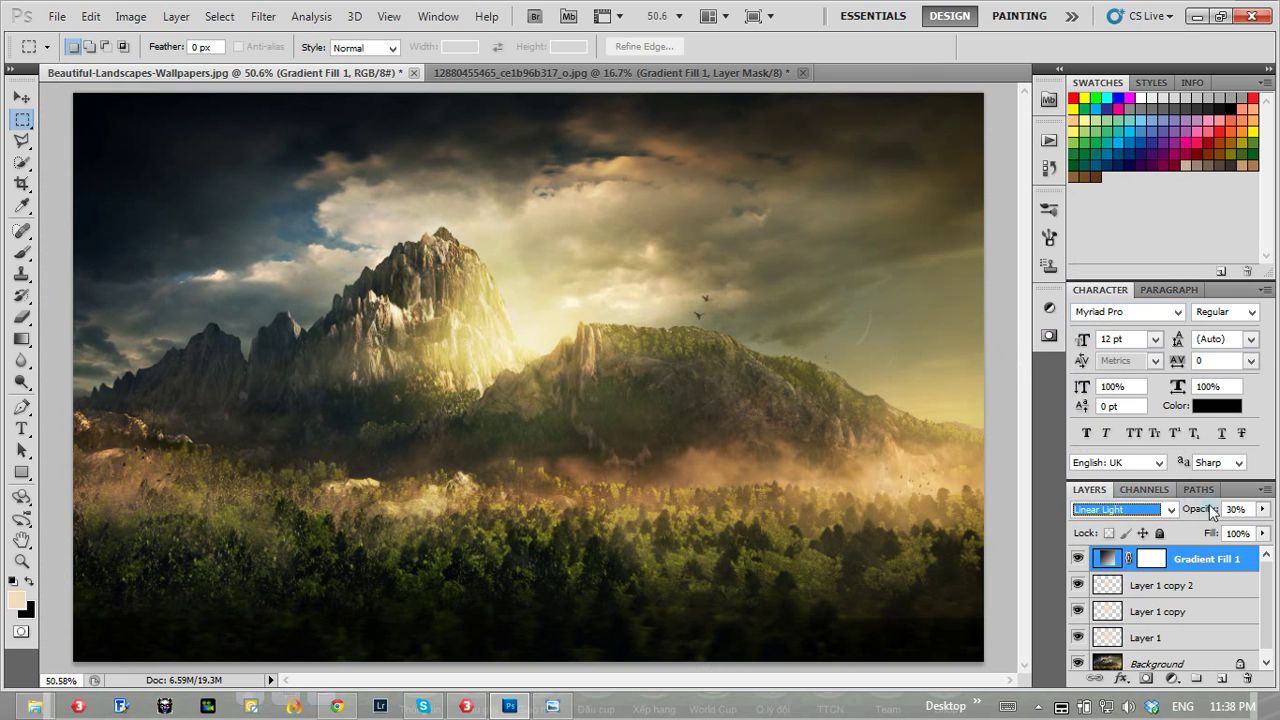
pyautogui.press('0')
# Settle the rays layer on Vivid Light blending at about 60% opacity.
pyautogui.click(1150, 510)
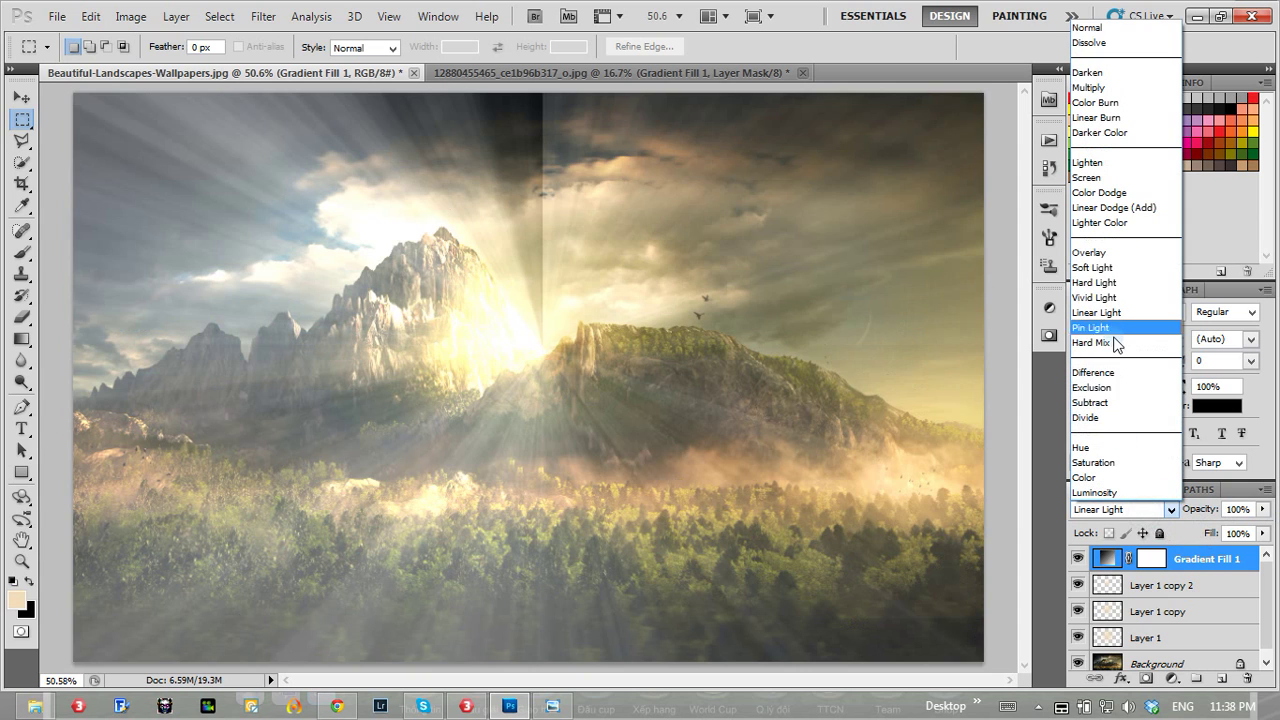
pyautogui.click(1118, 298)
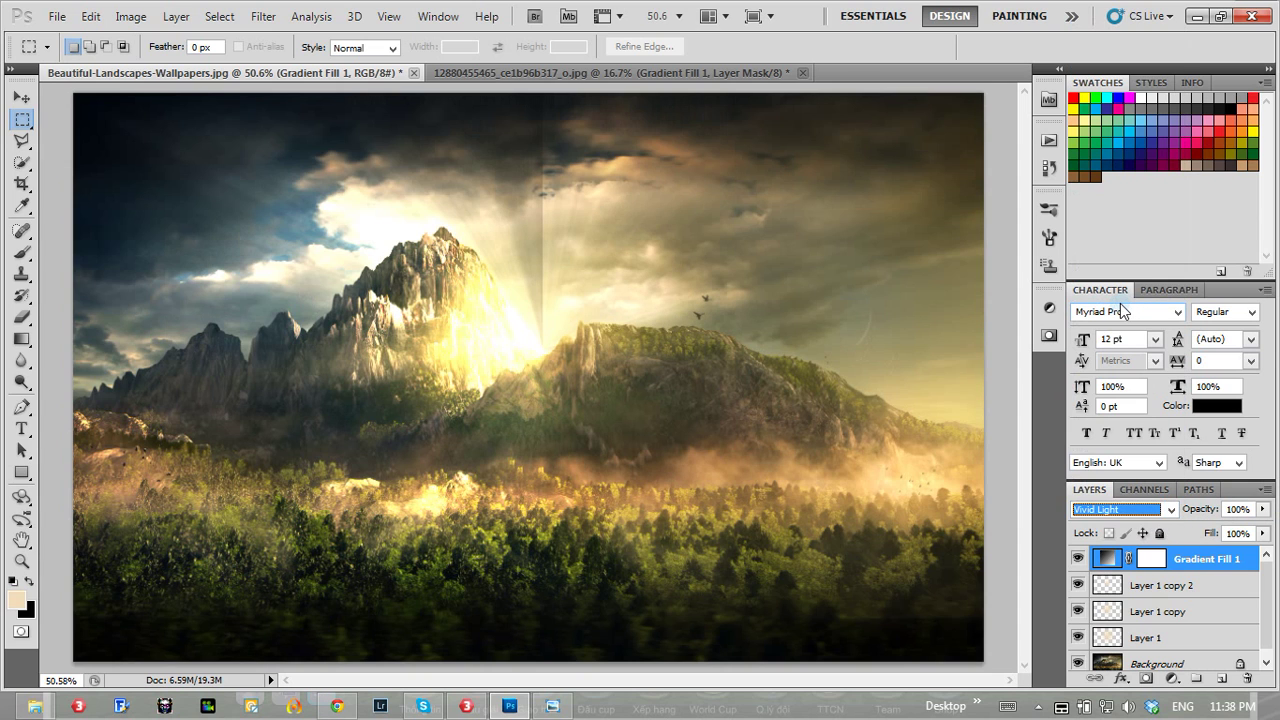
pyautogui.press('Up')
pyautogui.press('Down')
pyautogui.moveTo(1208, 510); pyautogui.dragTo(1174, 512)
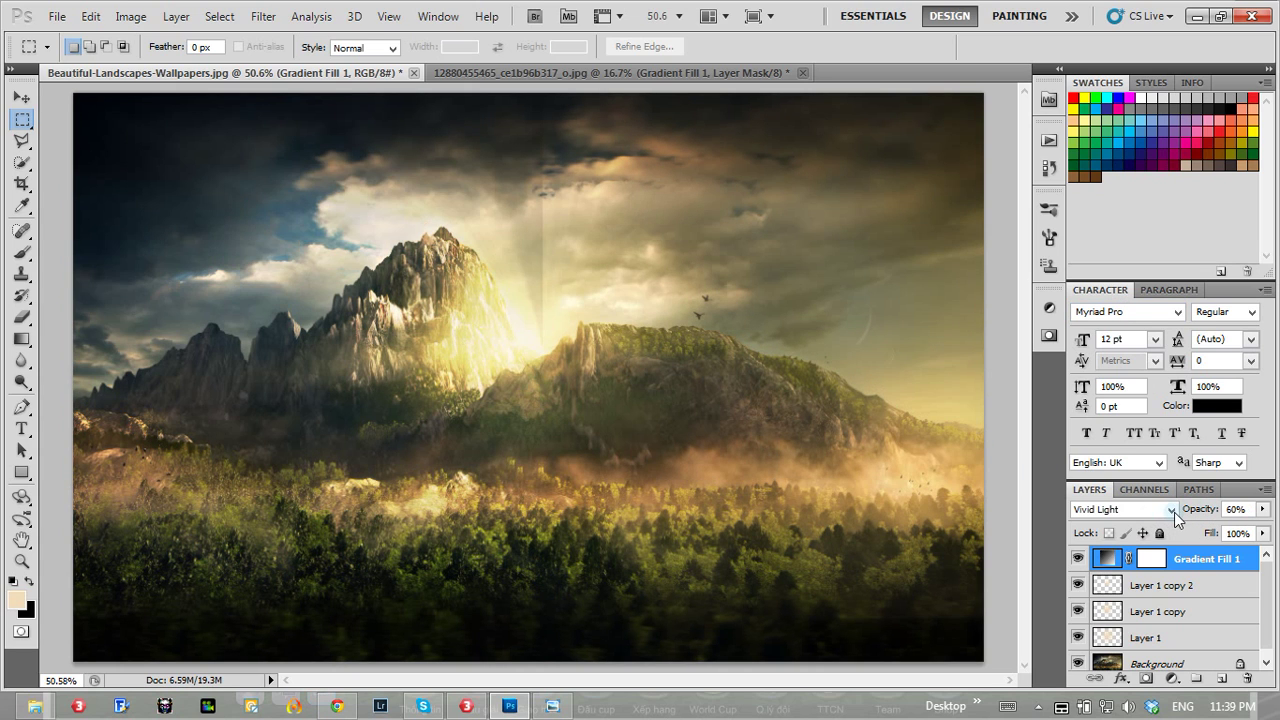
# Randomize a new noise ray pattern for Gradient Fill 1 and recentre the rays above the peak.
pyautogui.doubleClick(1106, 558)
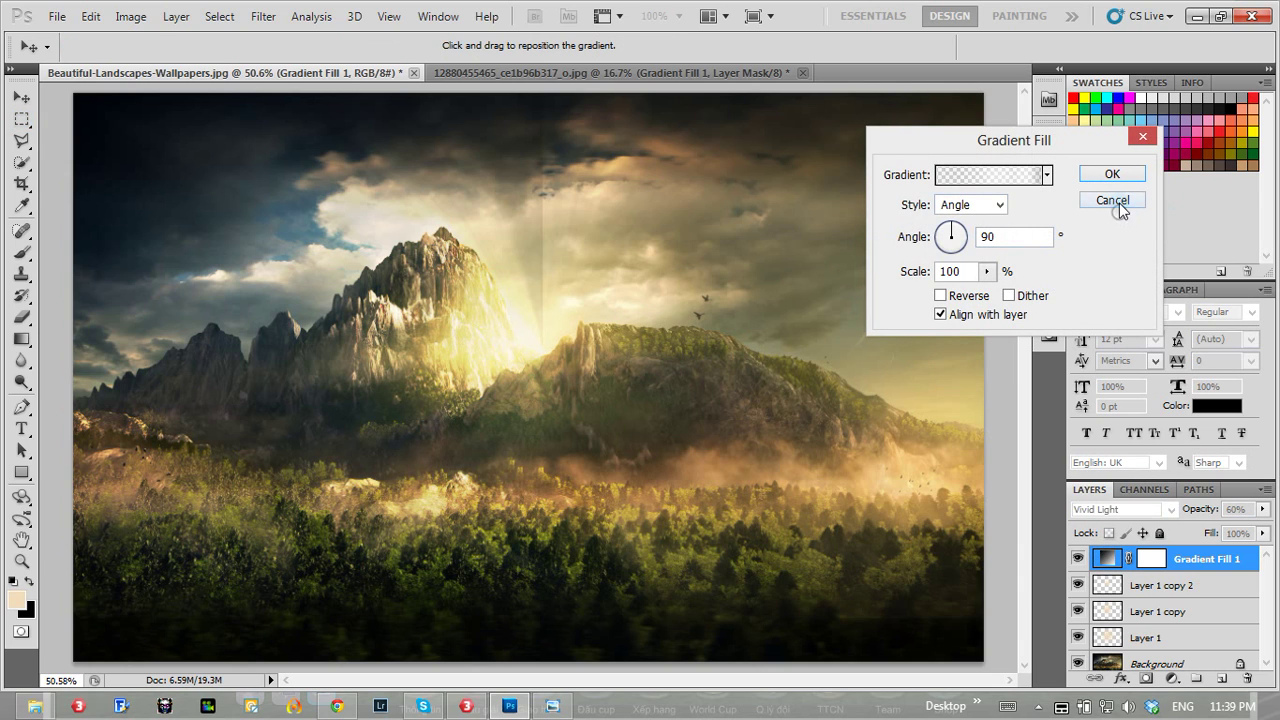
pyautogui.click(1112, 200)
pyautogui.doubleClick(1108, 562)
pyautogui.click(1005, 175)
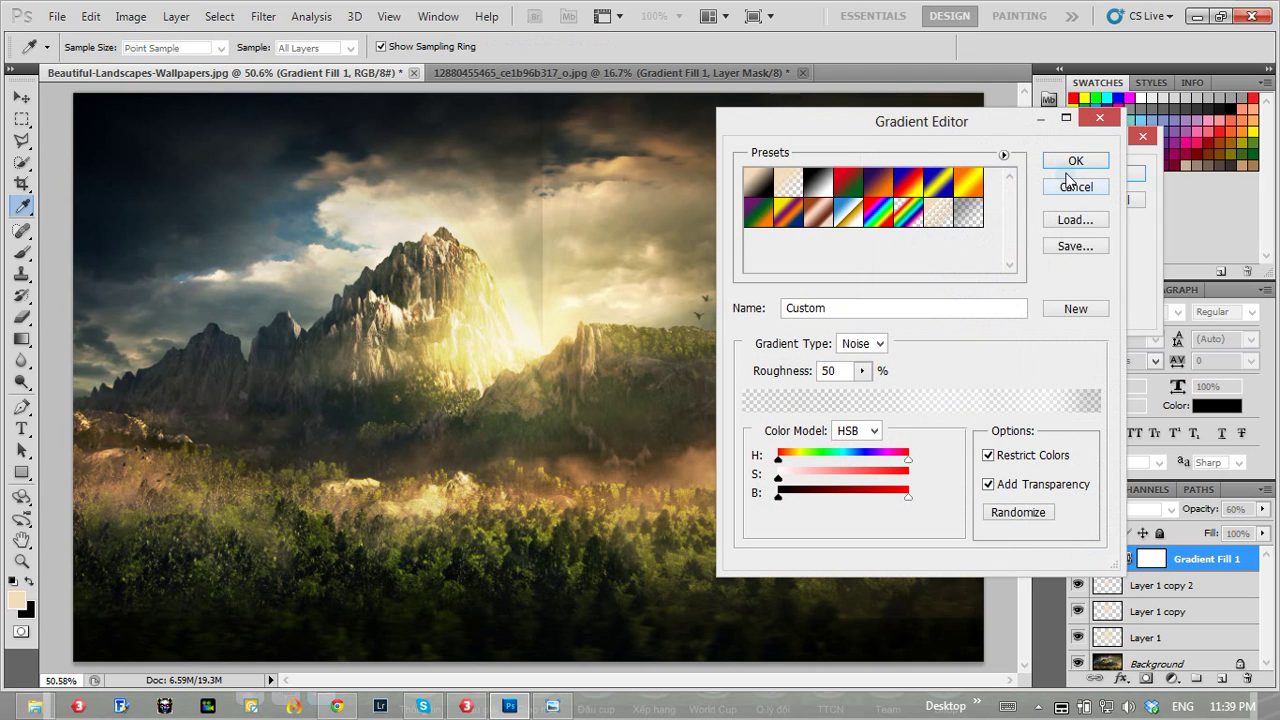
pyautogui.click(1026, 513)
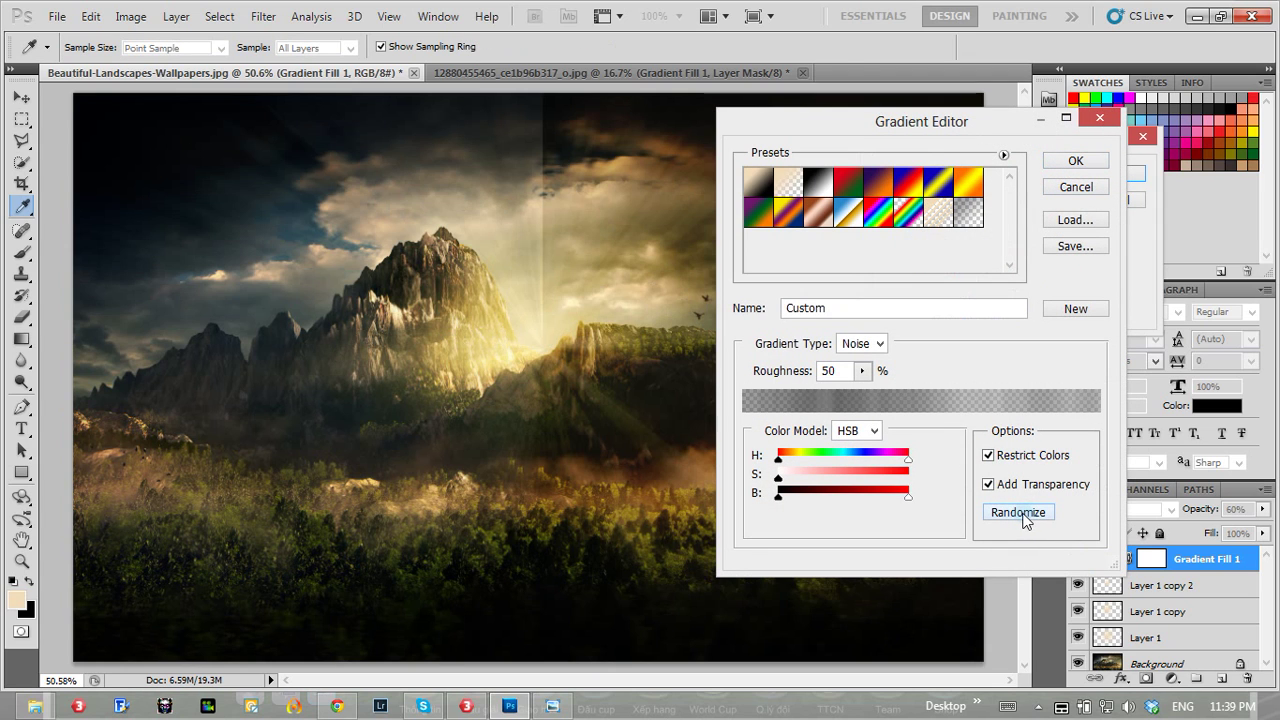
pyautogui.click(1024, 514)
pyautogui.click(1019, 516)
pyautogui.click(1020, 518)
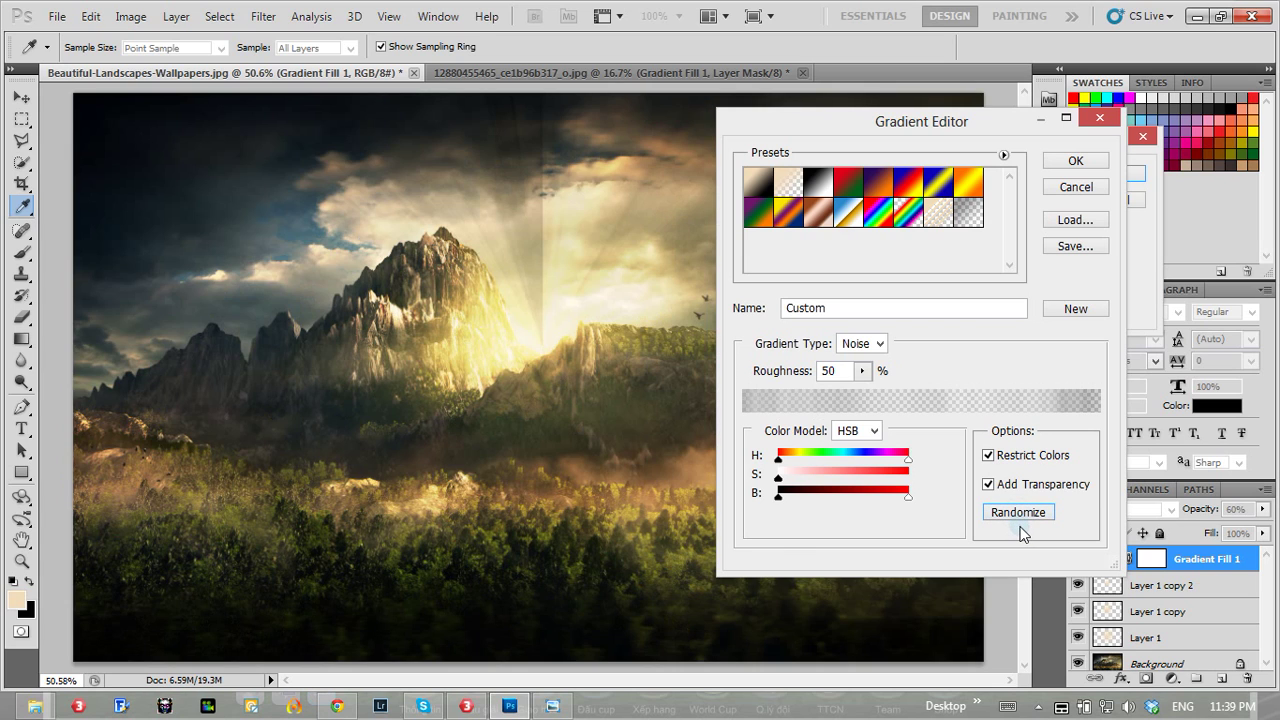
pyautogui.click(1080, 163)
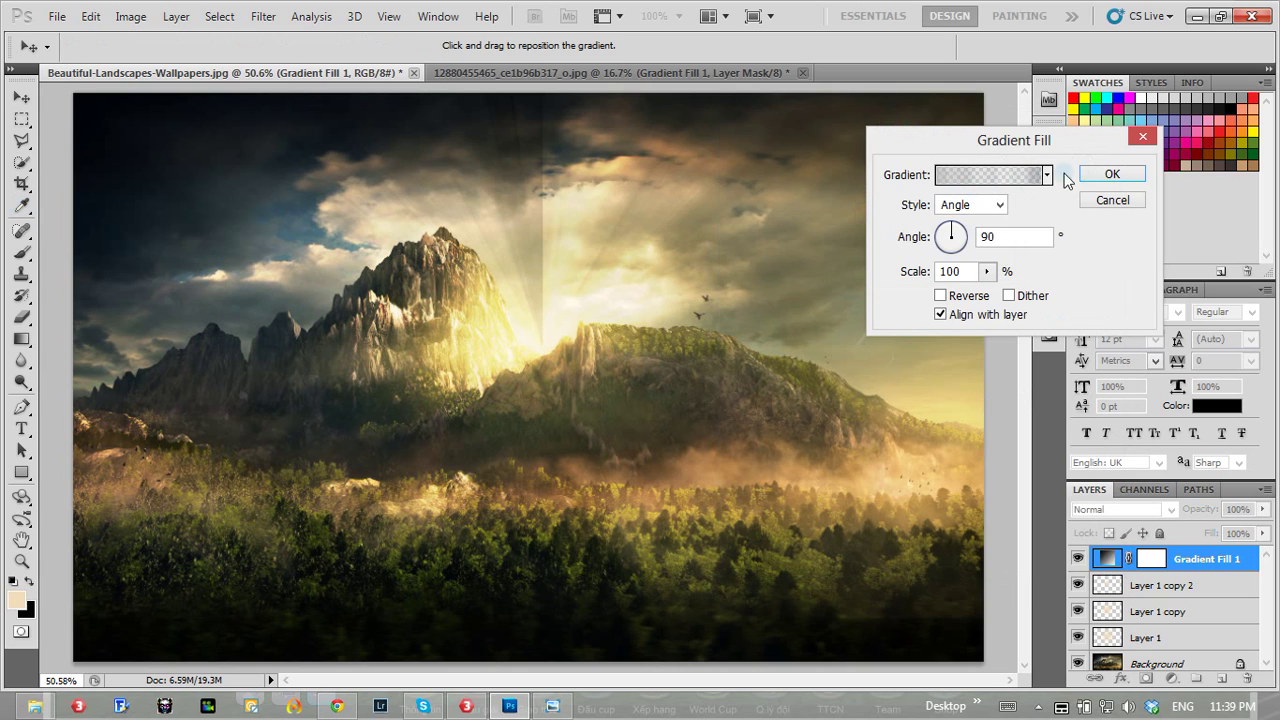
pyautogui.moveTo(551, 331)
pyautogui.mouseDown()
pyautogui.moveTo(616, 196)
pyautogui.moveTo(596, 226)
pyautogui.moveTo(608, 180)
pyautogui.moveTo(576, 311)
pyautogui.mouseUp()
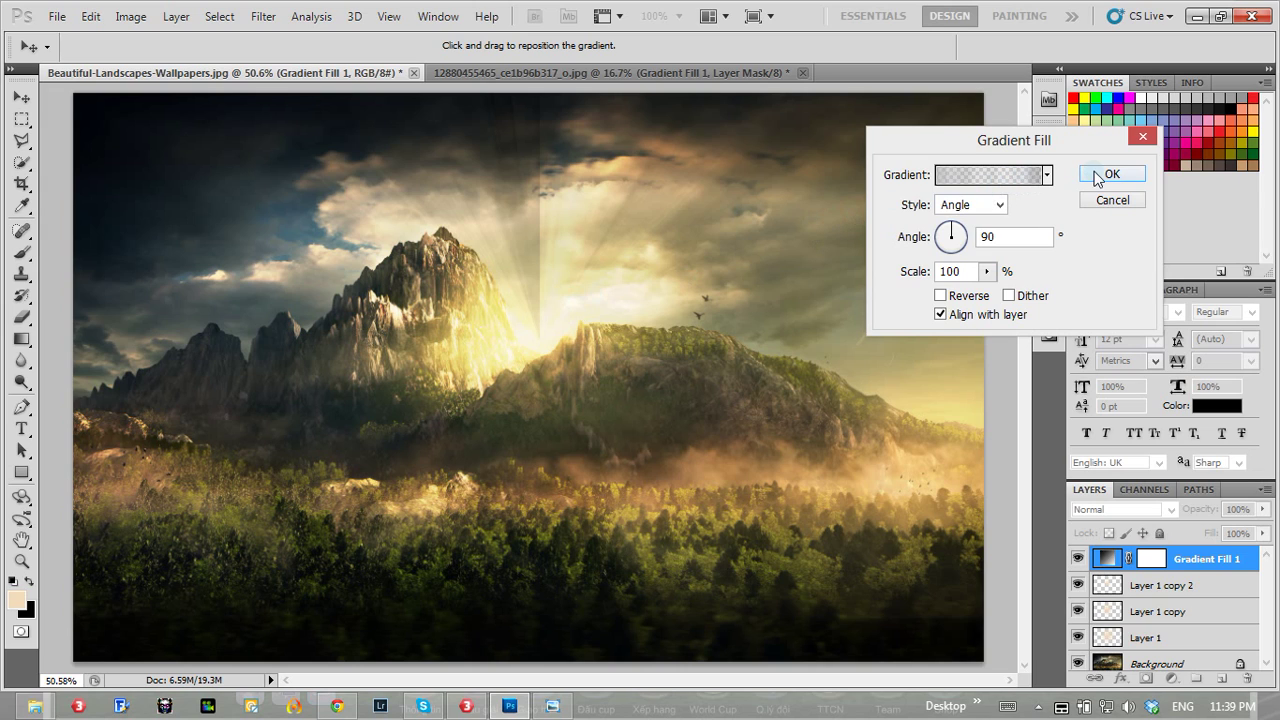
pyautogui.click(1130, 176)
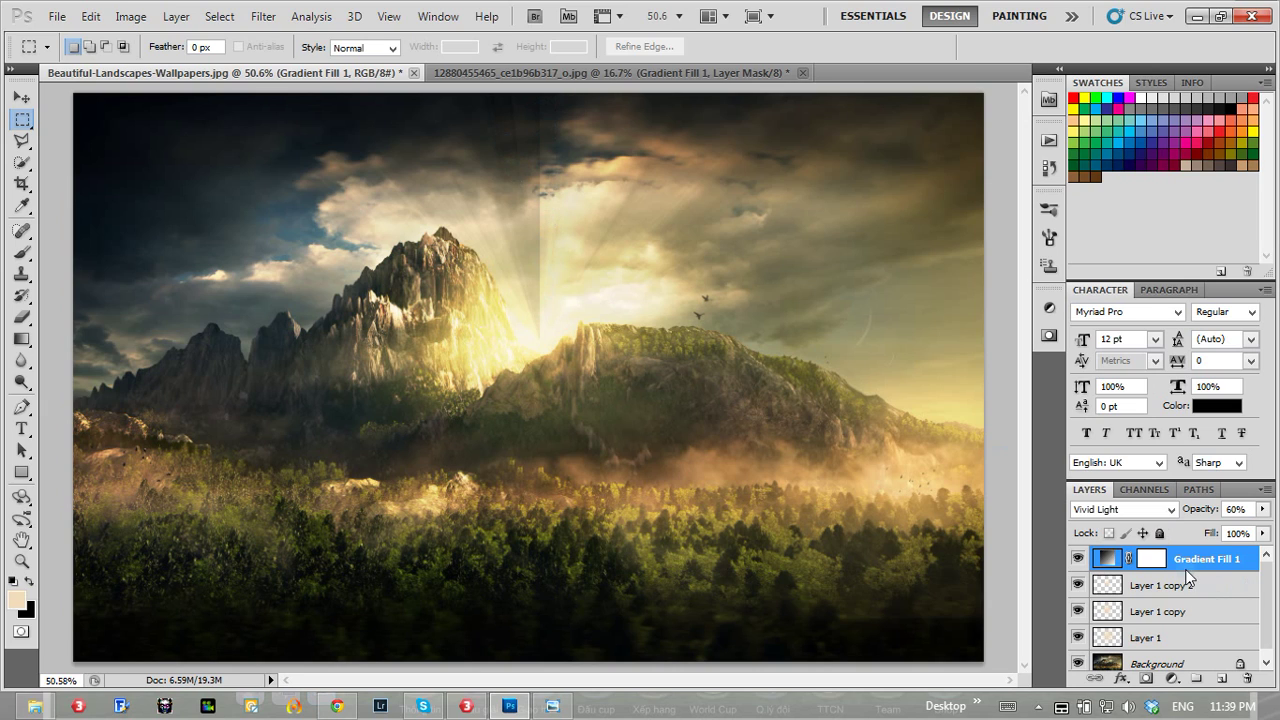
# Target the Gradient Fill 1 mask with a 329 px Brush.
pyautogui.click(1152, 560)
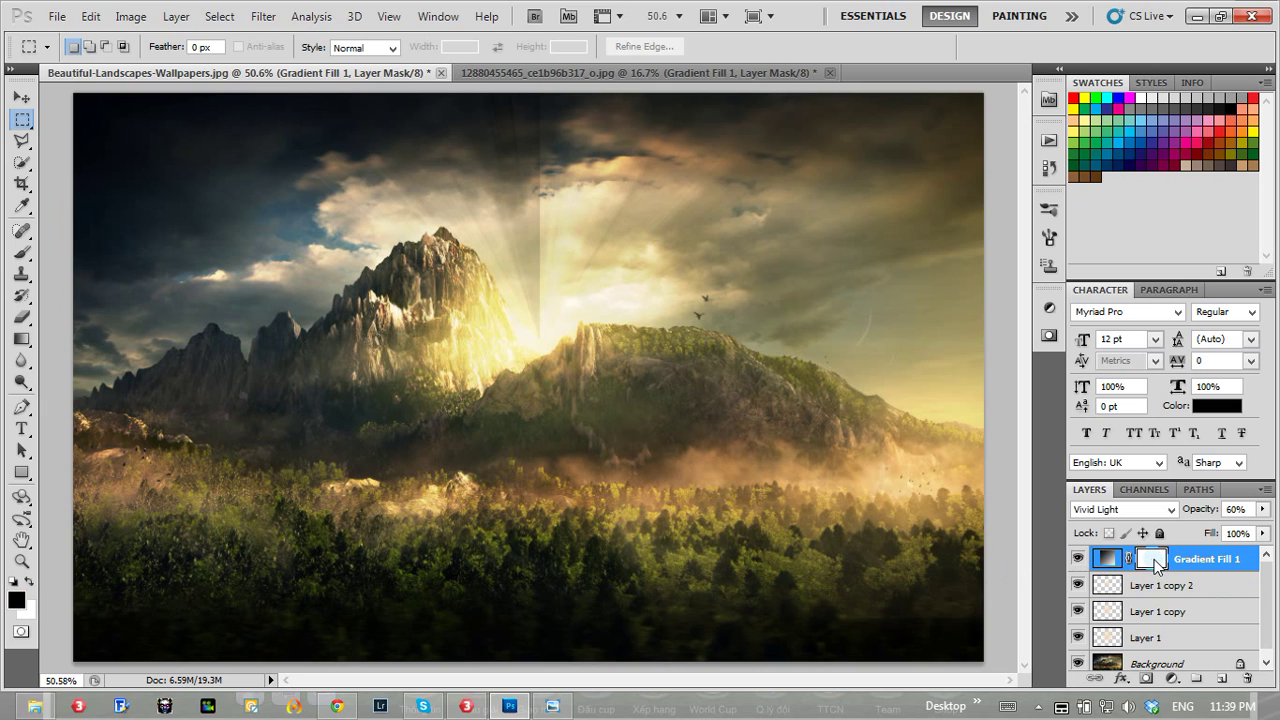
pyautogui.click(22, 252)
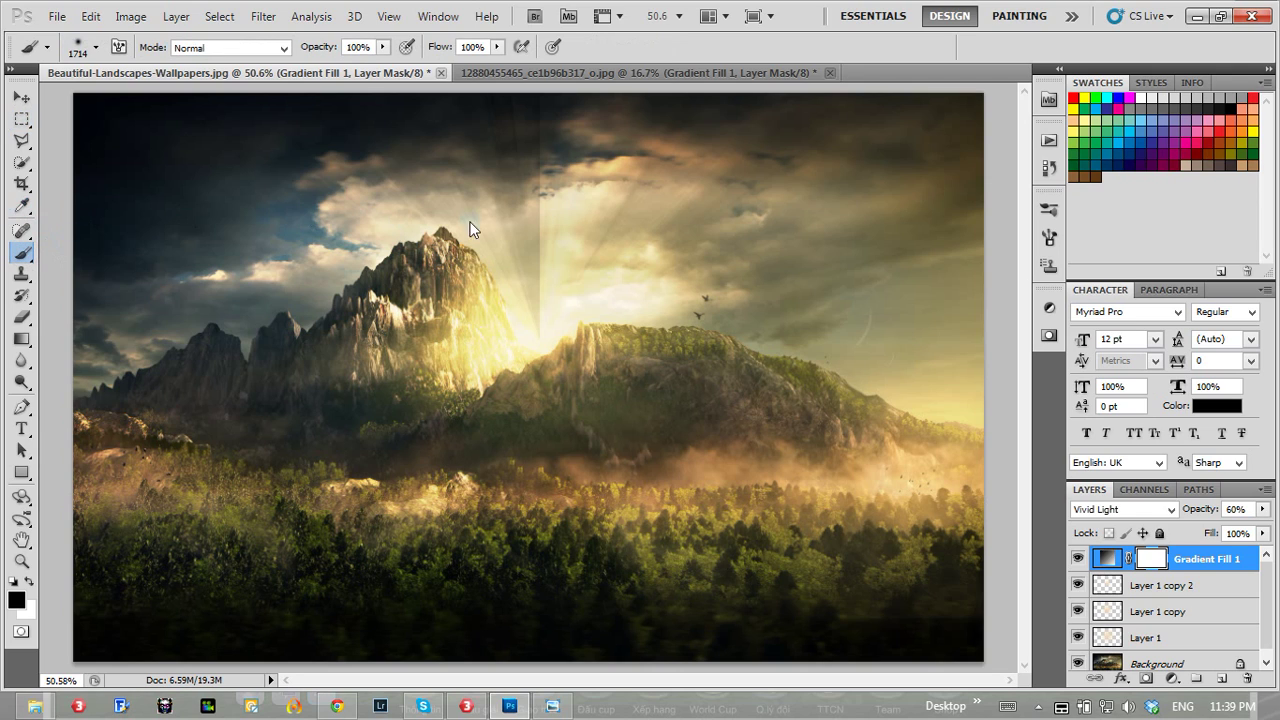
pyautogui.rightClick(699, 231)
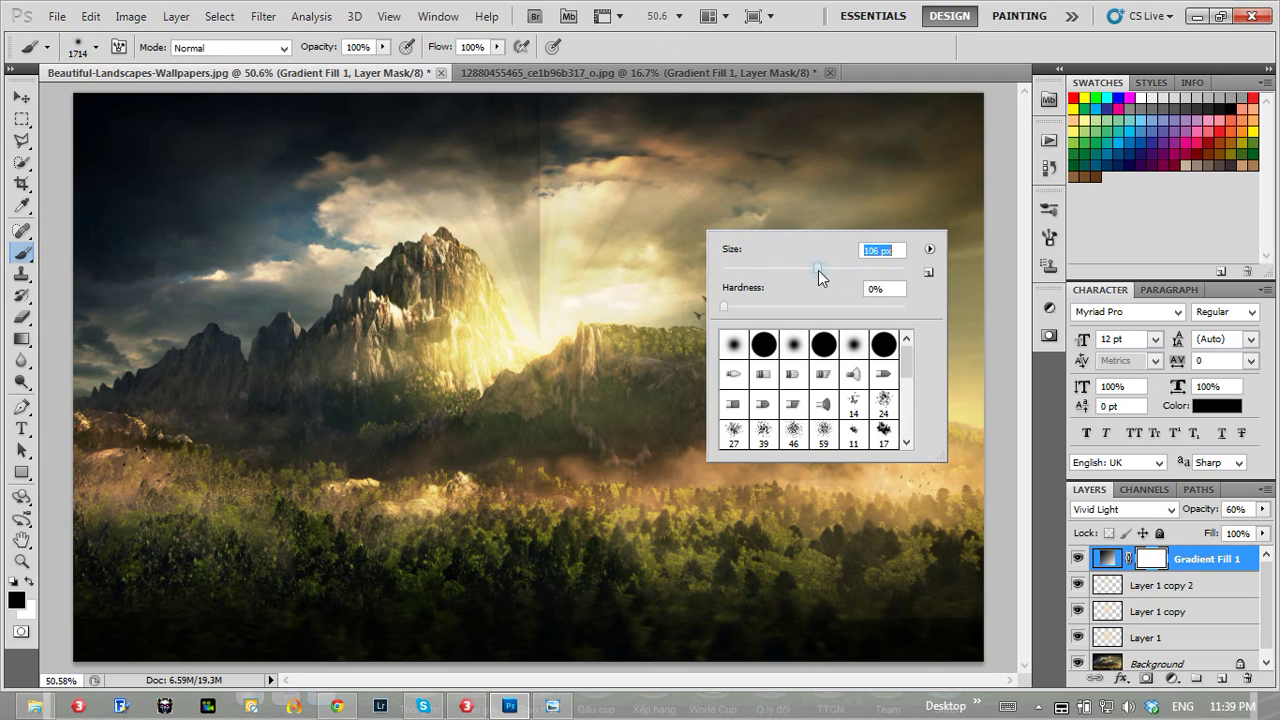
pyautogui.moveTo(902, 268); pyautogui.dragTo(790, 268)
pyautogui.click(871, 269)
pyautogui.press('Return')
# Paint black on the mask to hide rays in the upper sky, slope and forest.
pyautogui.moveTo(556, 133); pyautogui.dragTo(550, 276)
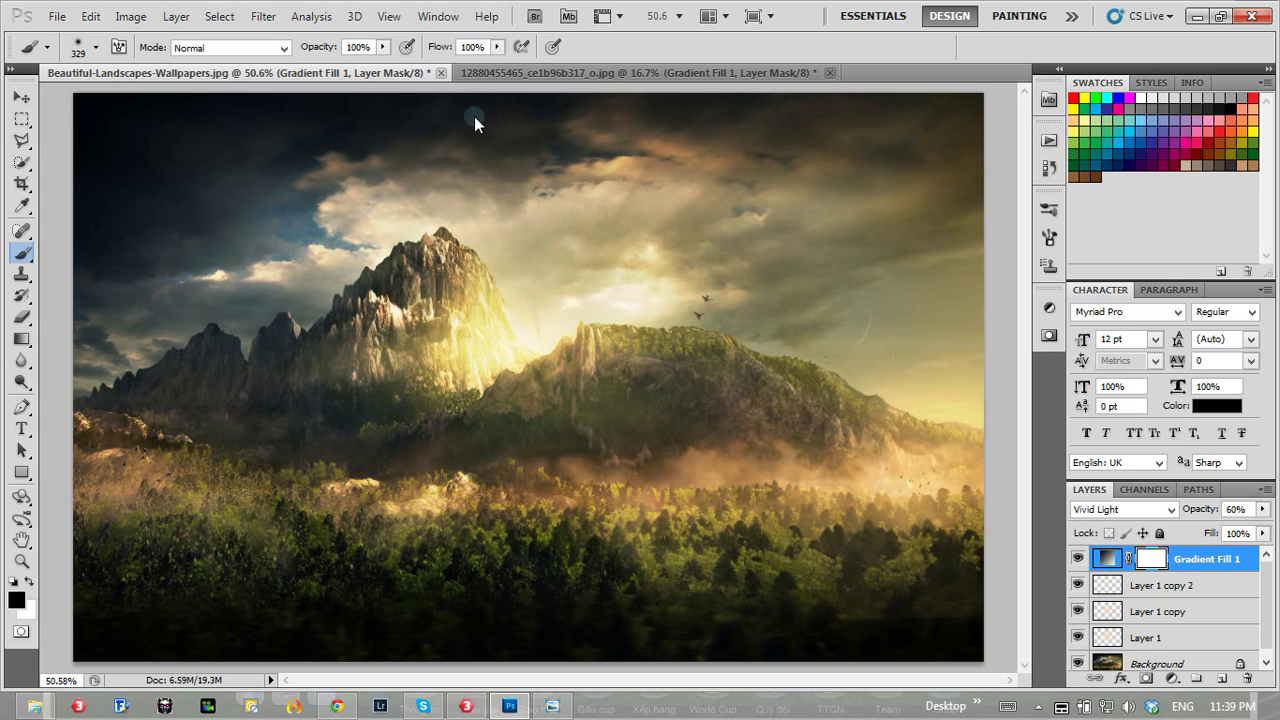
pyautogui.moveTo(474, 116)
pyautogui.mouseDown()
pyautogui.moveTo(604, 188)
pyautogui.moveTo(740, 107)
pyautogui.mouseUp()
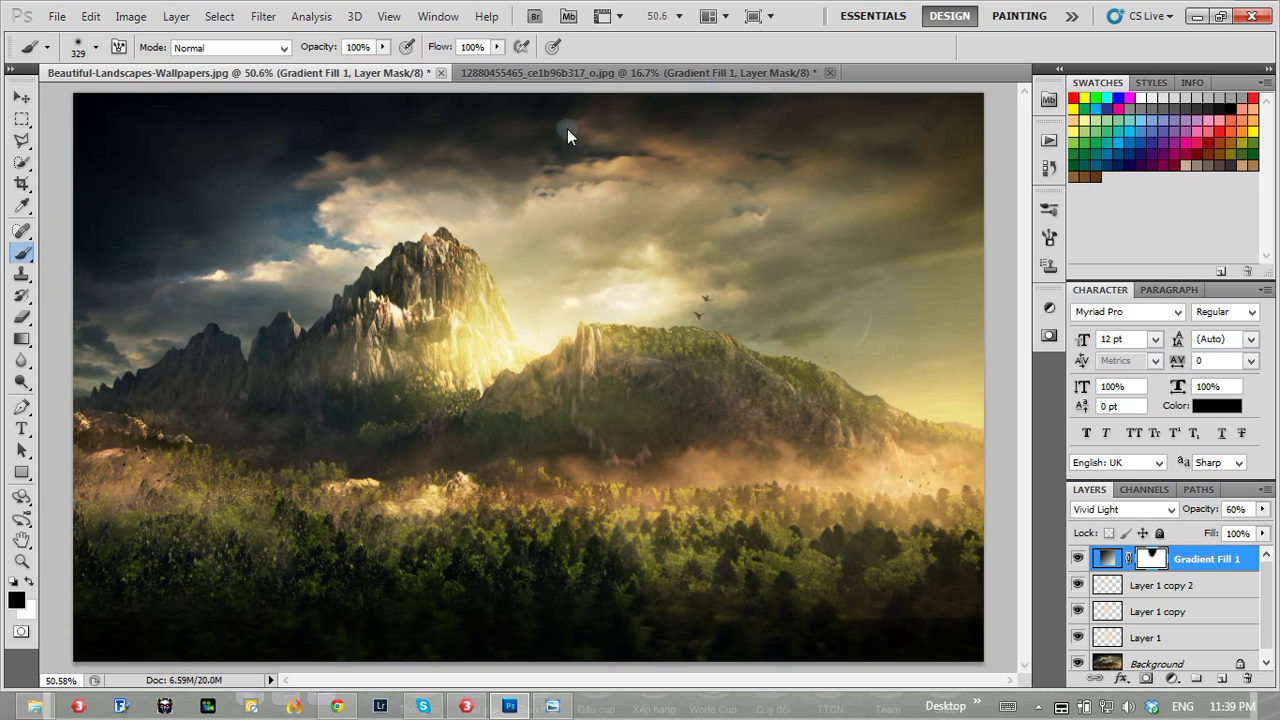
pyautogui.moveTo(628, 401)
pyautogui.mouseDown()
pyautogui.moveTo(545, 446)
pyautogui.moveTo(674, 415)
pyautogui.moveTo(726, 427)
pyautogui.moveTo(534, 470)
pyautogui.moveTo(746, 485)
pyautogui.moveTo(668, 541)
pyautogui.mouseUp()
pyautogui.moveTo(920, 575)
pyautogui.mouseDown()
pyautogui.moveTo(799, 474)
pyautogui.moveTo(814, 467)
pyautogui.moveTo(579, 456)
pyautogui.moveTo(504, 515)
pyautogui.moveTo(465, 488)
pyautogui.moveTo(524, 451)
pyautogui.moveTo(566, 486)
pyautogui.mouseUp()
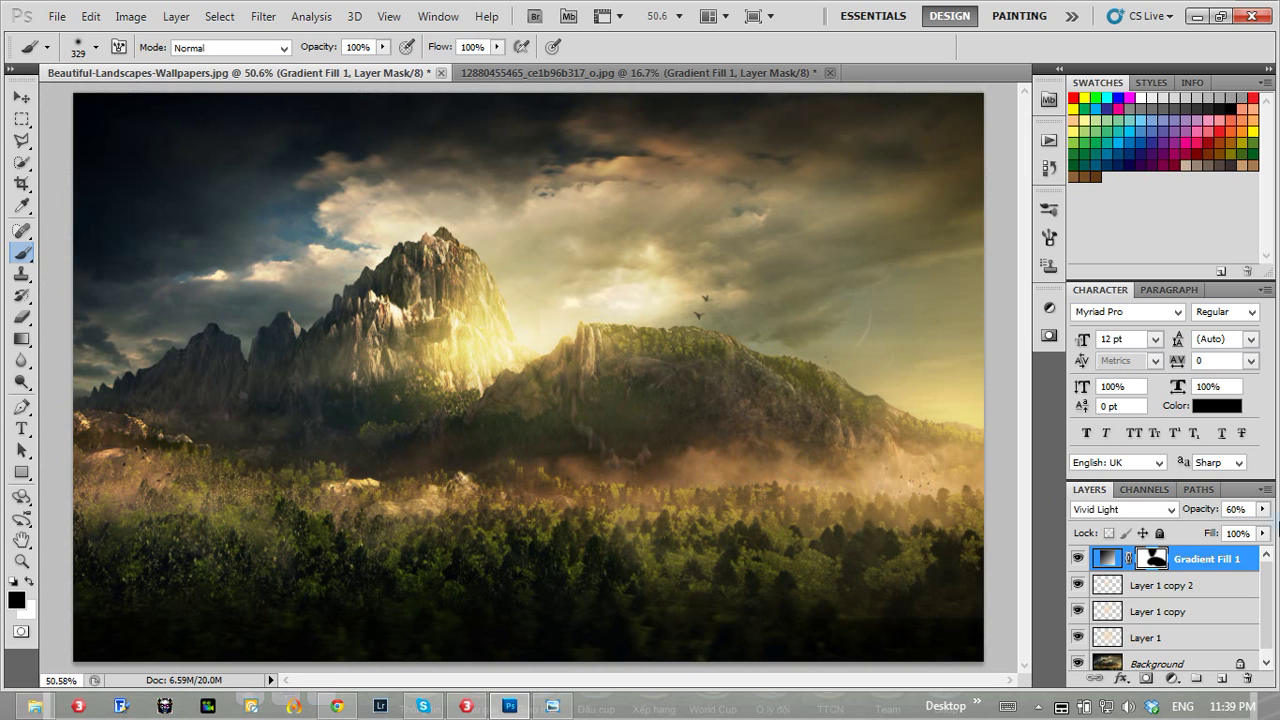
# Compare the landscape with and without the rays, then raise the rays layer to 82% opacity.
pyautogui.click(1123, 509)
pyautogui.press('Escape')
pyautogui.click(1077, 558)
pyautogui.click(1078, 560)
pyautogui.click(1078, 560)
pyautogui.click(1078, 560)
pyautogui.click(1078, 560)
pyautogui.click(1078, 560)
pyautogui.click(1078, 560)
pyautogui.click(1078, 560)
pyautogui.moveTo(1201, 509); pyautogui.dragTo(1222, 509)
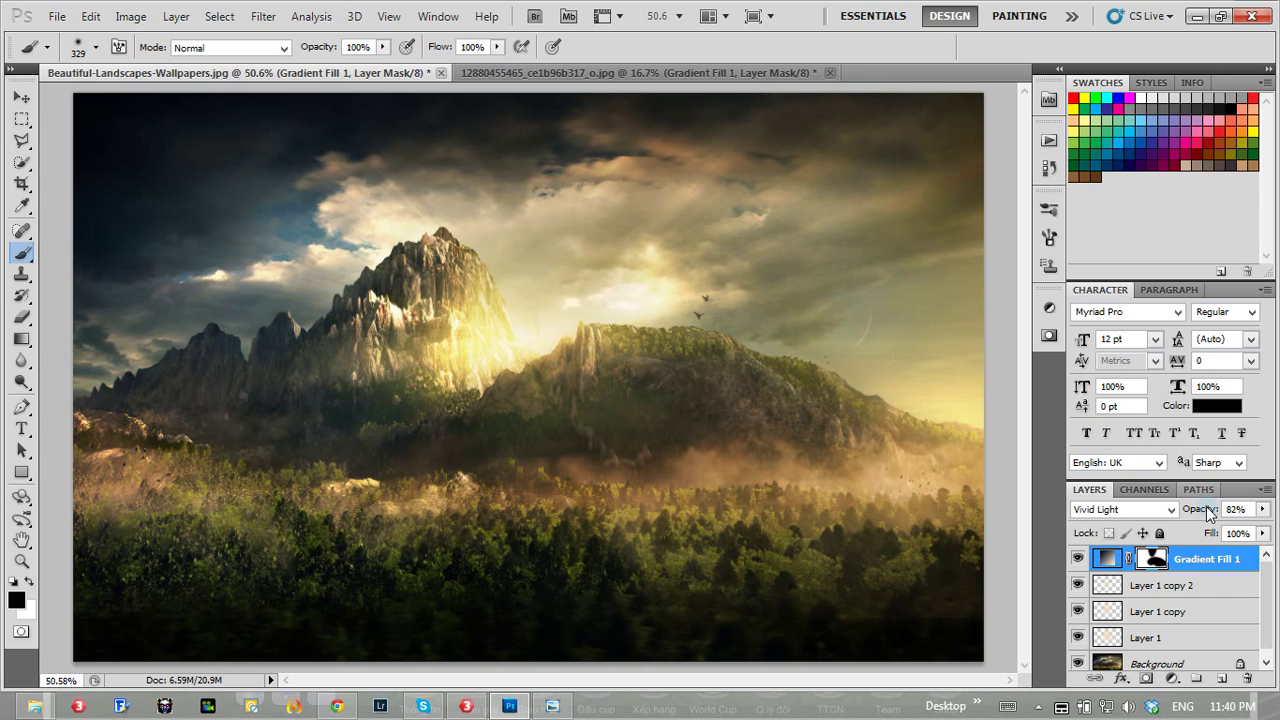
# Hide and delete the Layer 1 copy 2 glow layer.
pyautogui.click(1078, 585)
pyautogui.click(1167, 588)
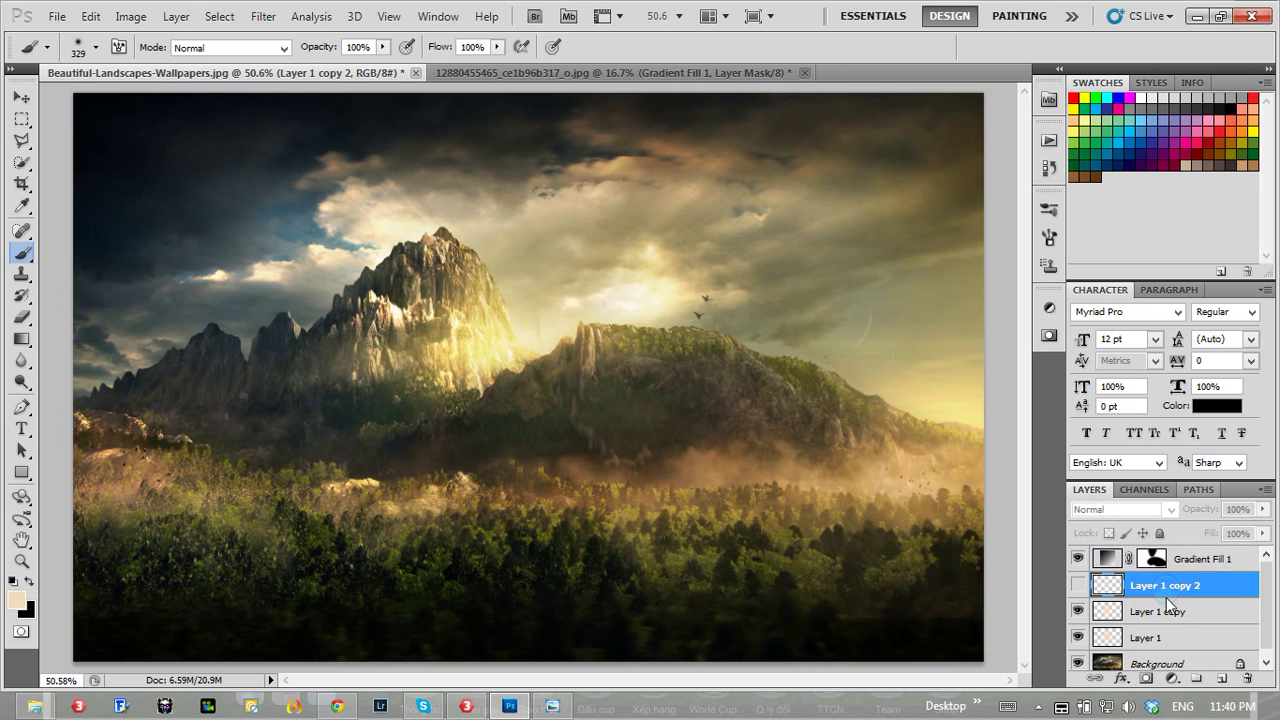
pyautogui.press('Delete')
# Reselect the Gradient Fill 1 mask with brush opacity 61% and flow 54%, then compare the rays.
pyautogui.click(1149, 559)
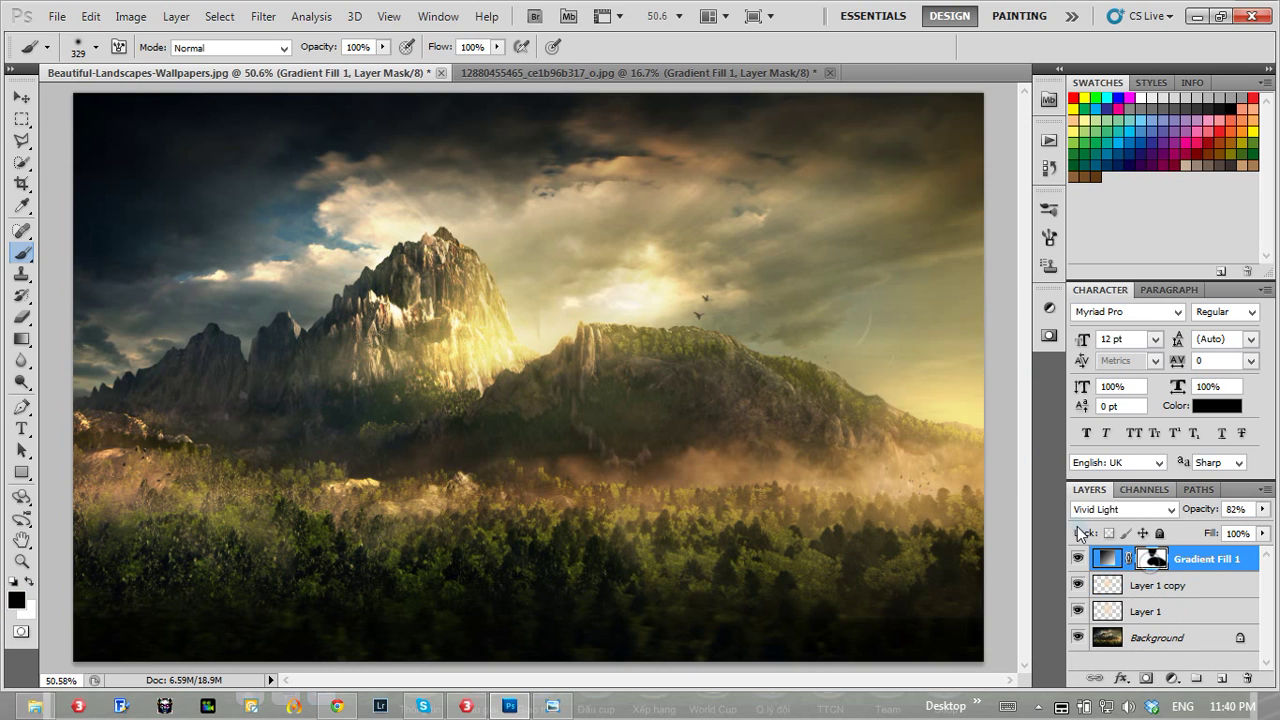
pyautogui.hotkey('shift', '5')
pyautogui.hotkey('shift', '4')
pyautogui.write('61')
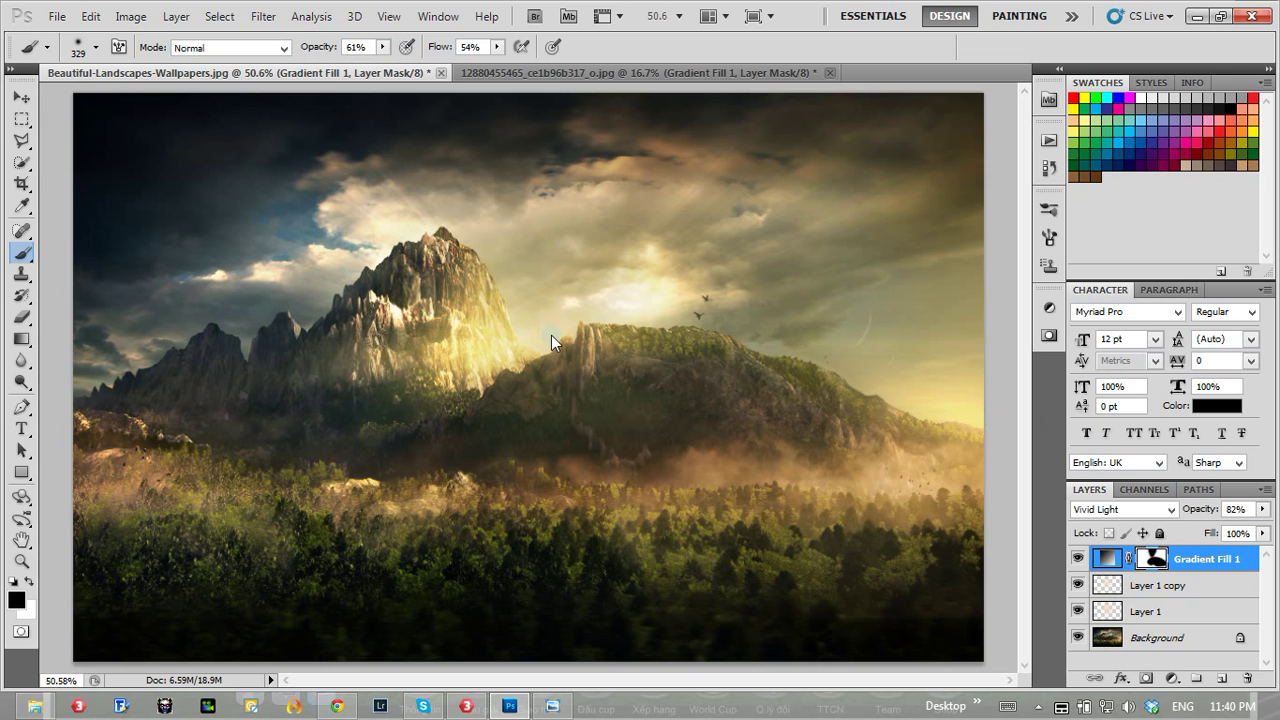
pyautogui.click(1077, 558)
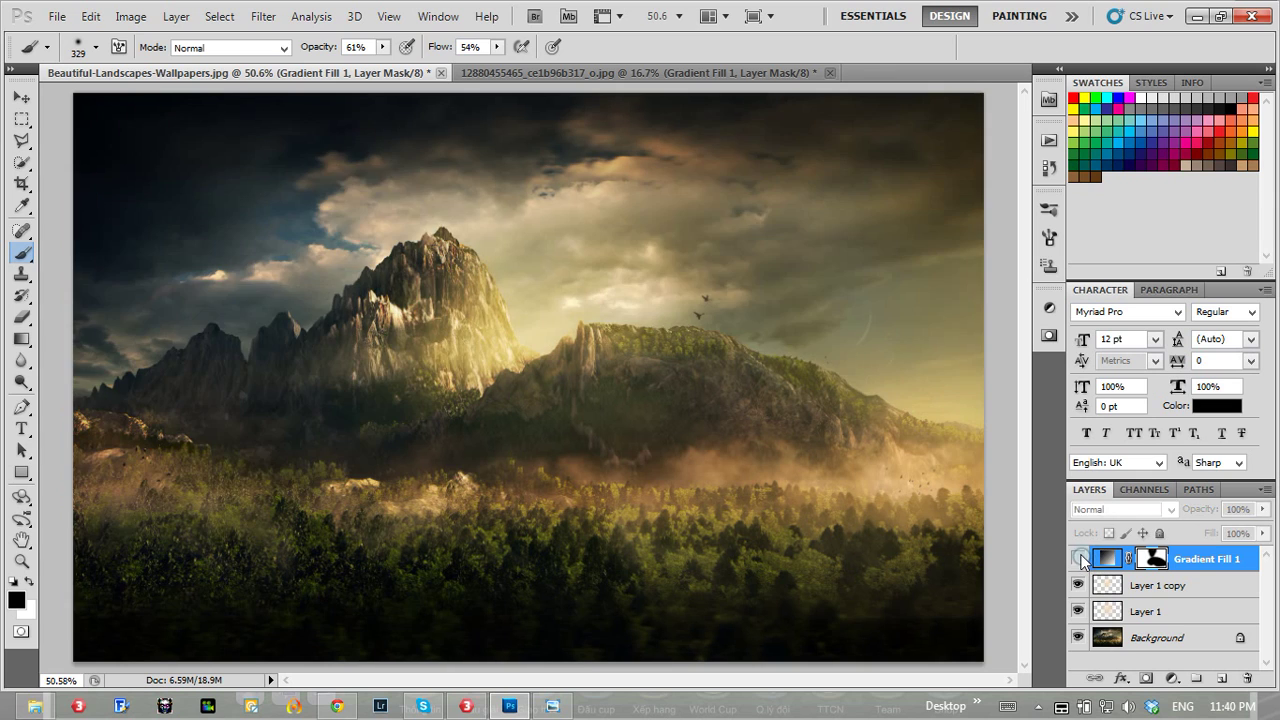
pyautogui.click(1077, 558)
pyautogui.click(1077, 558)
pyautogui.click(1077, 558)
pyautogui.click(1077, 558)
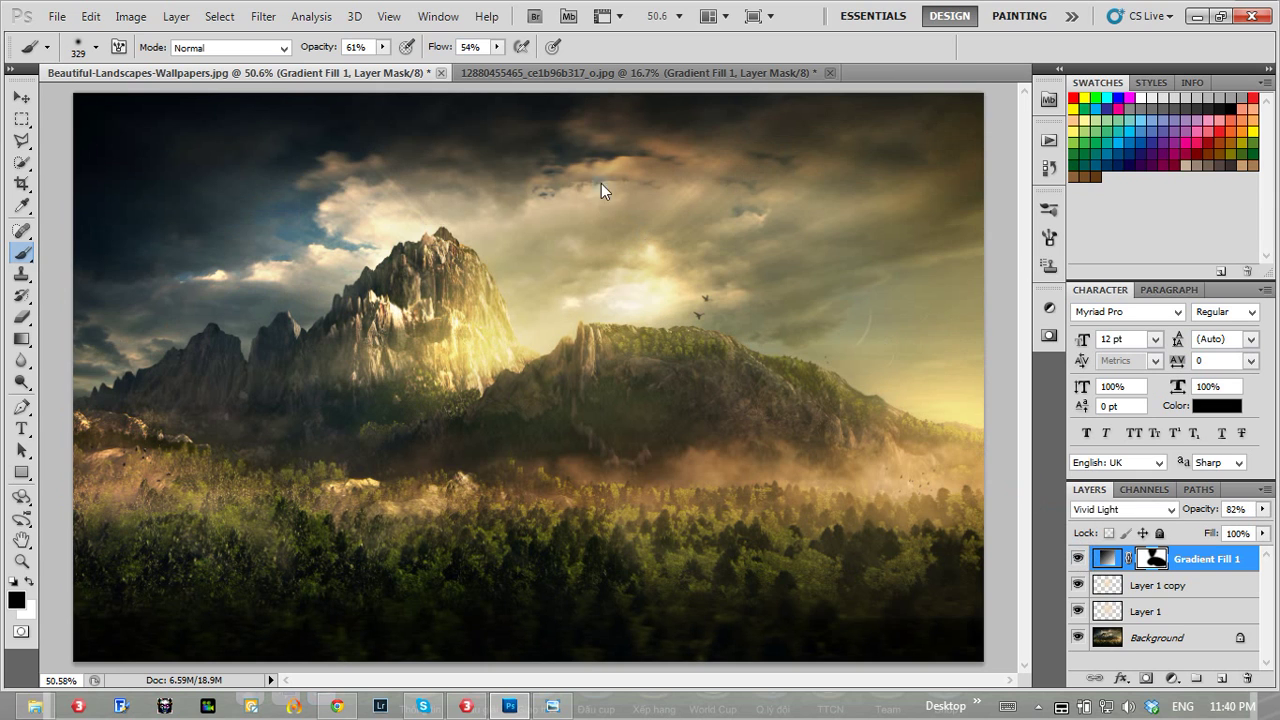
# Switch to the wedding photo and compare it with and without the Gradient Fill 1 rays.
pyautogui.click(560, 72)
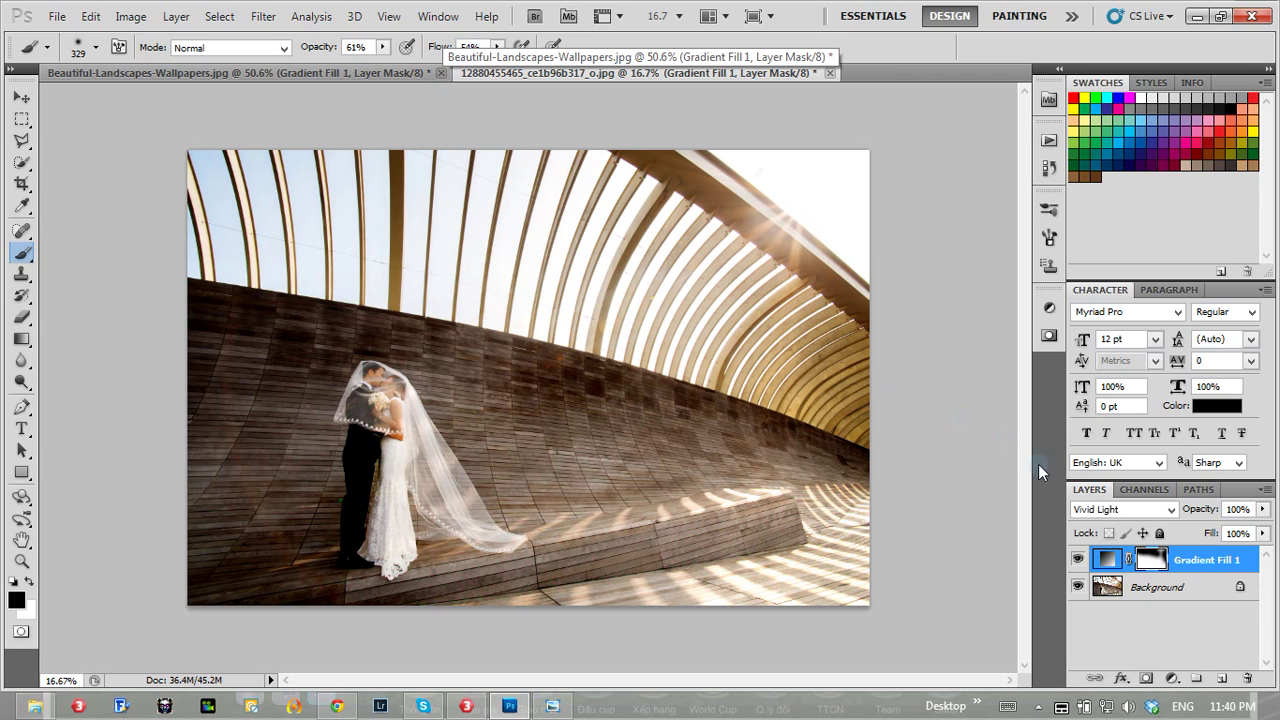
pyautogui.click(1080, 558)
pyautogui.click(1080, 558)
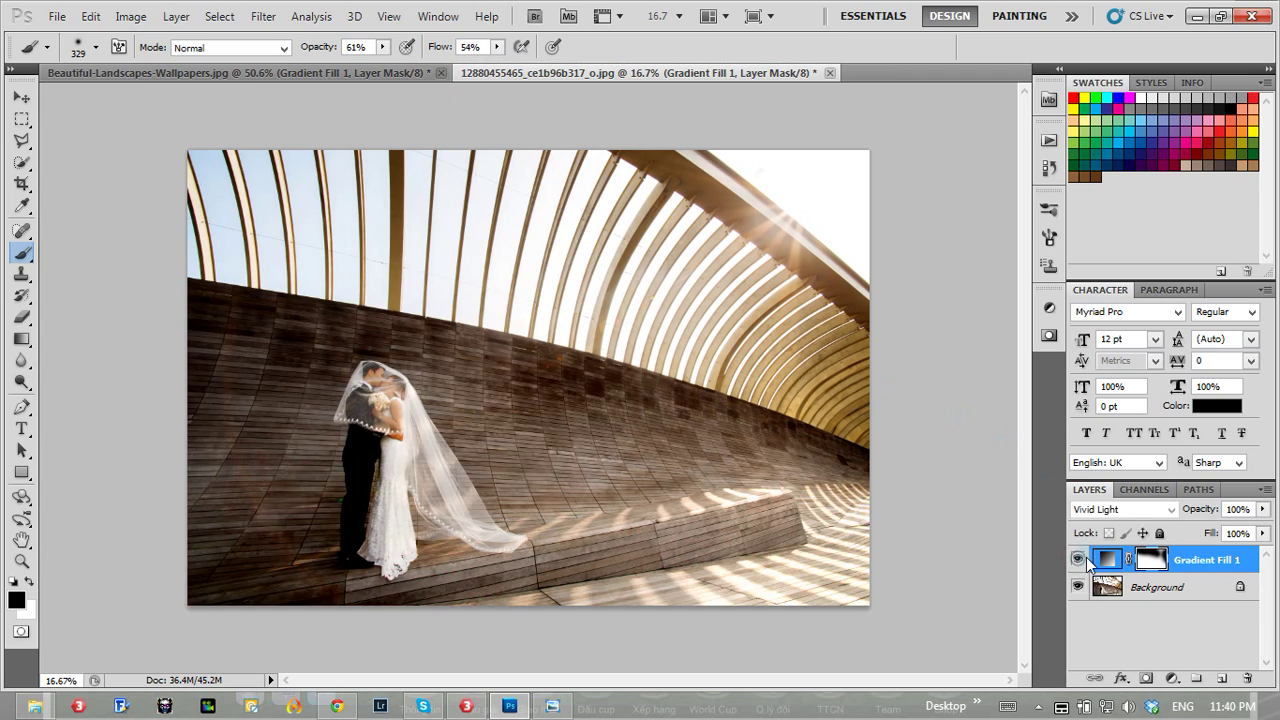
pyautogui.click(1086, 557)
pyautogui.click(1087, 558)
pyautogui.click(1088, 560)
pyautogui.click(1088, 560)
pyautogui.click(1079, 563)
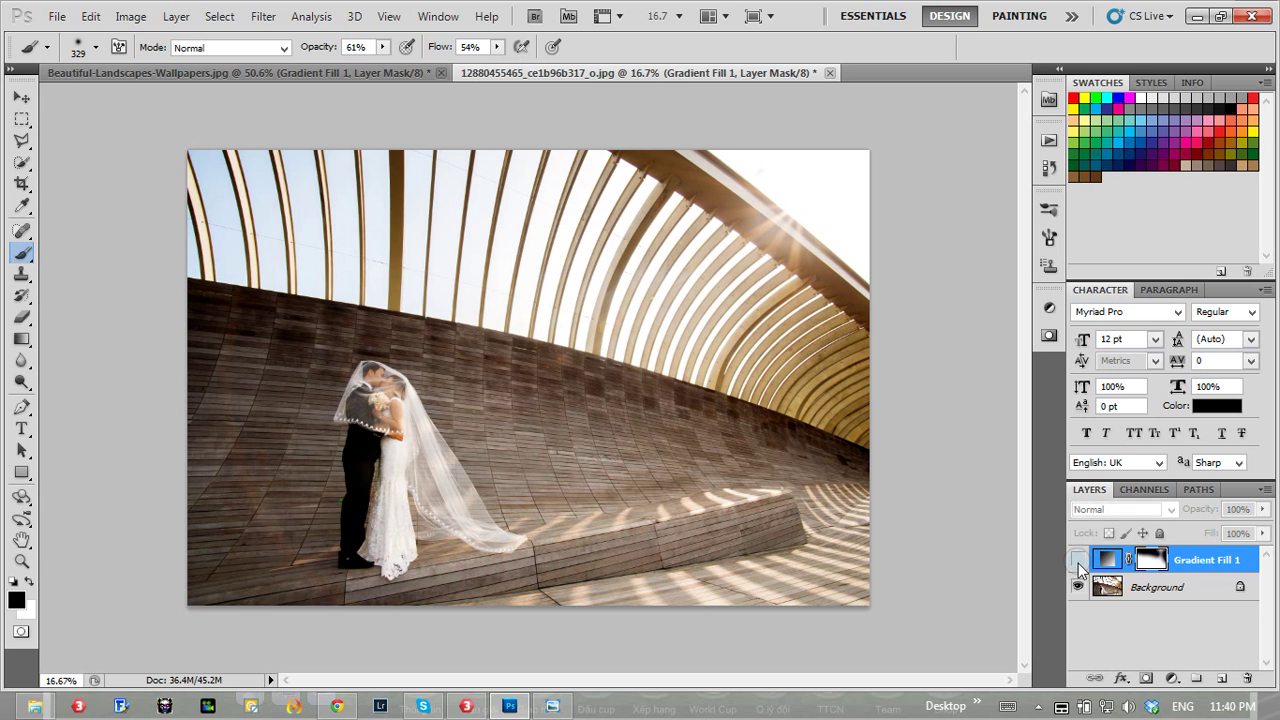
pyautogui.click(1078, 560)
# Review the wedding photo's noise gradient, nudge the rays' centre, and recommit the fill.
pyautogui.doubleClick(1114, 562)
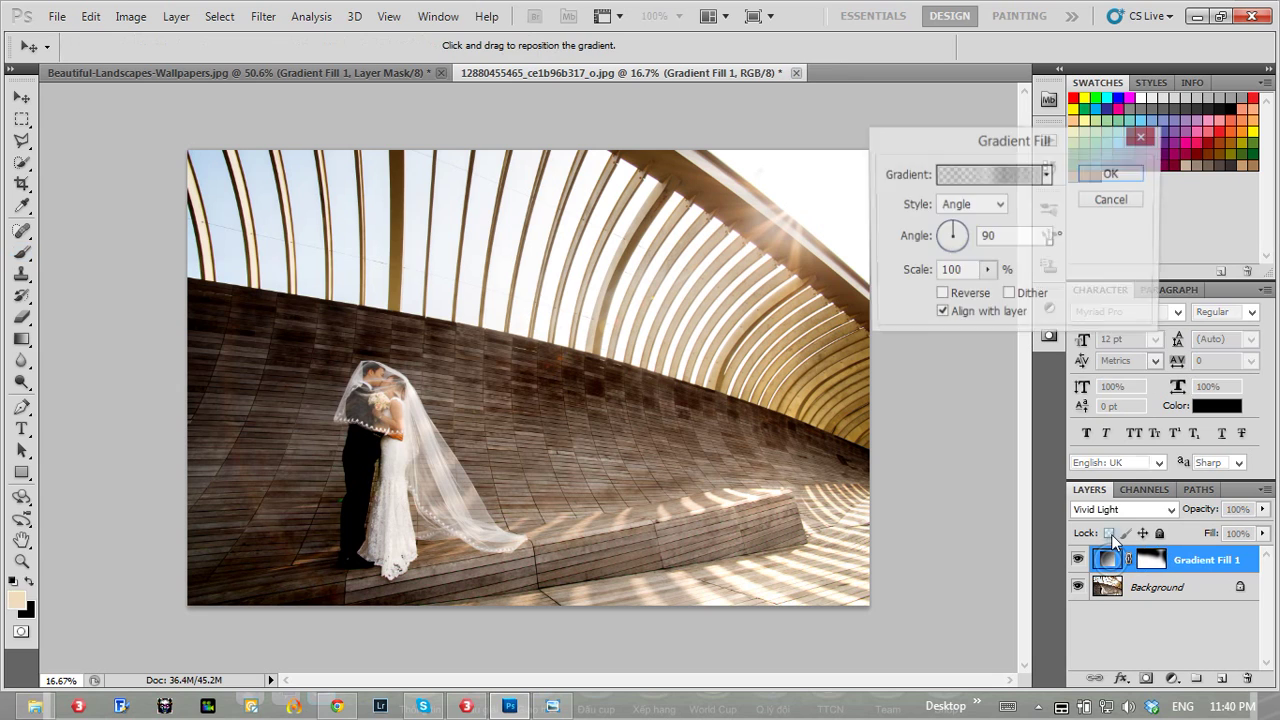
pyautogui.click(982, 180)
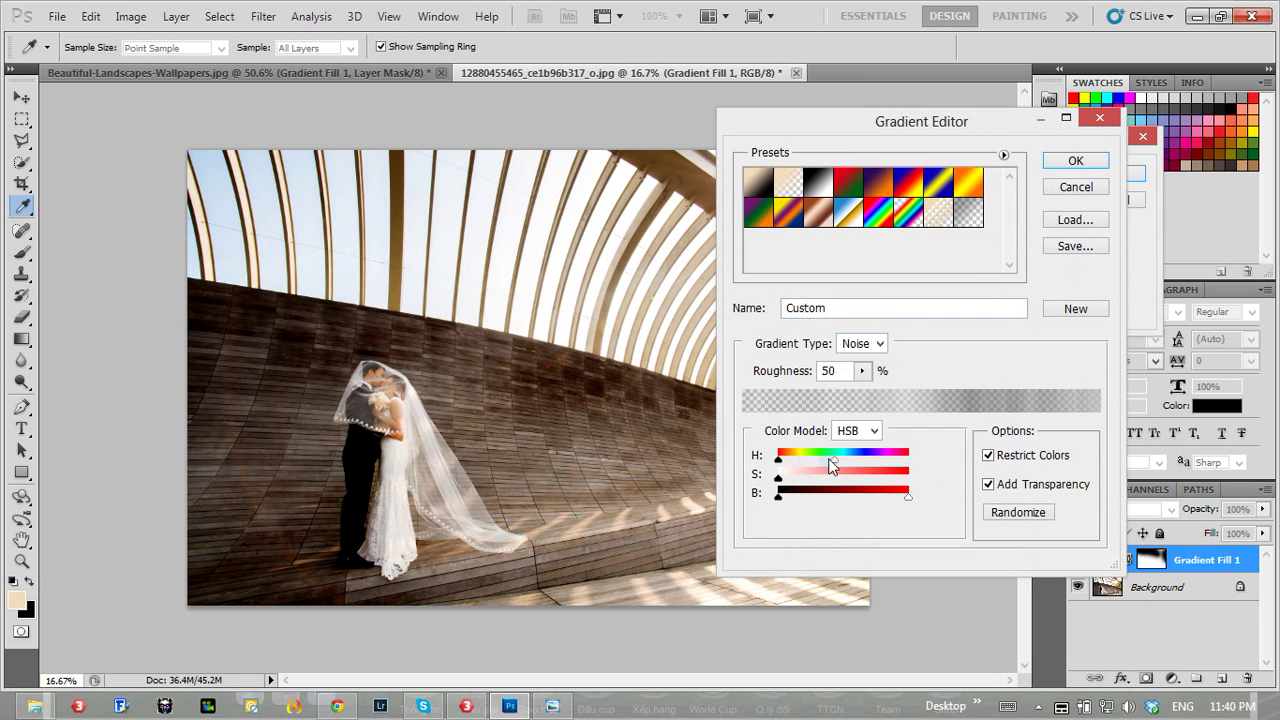
pyautogui.click(1075, 161)
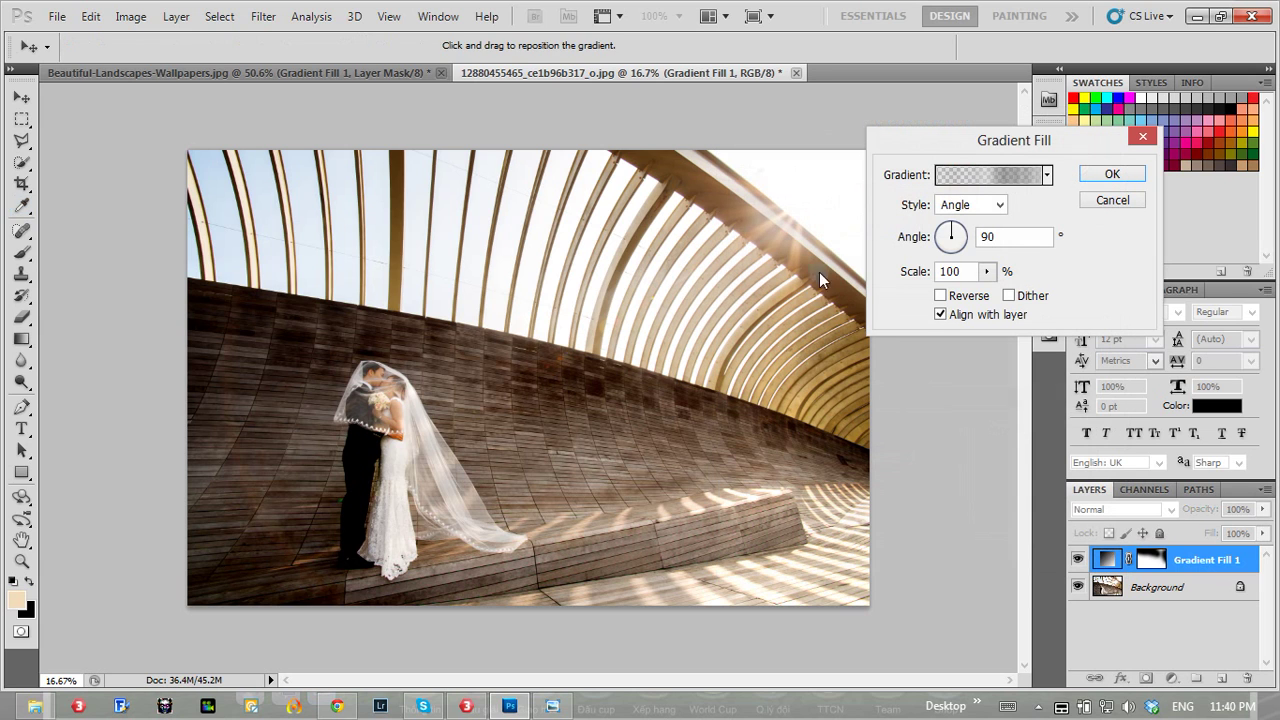
pyautogui.moveTo(803, 206); pyautogui.dragTo(807, 220)
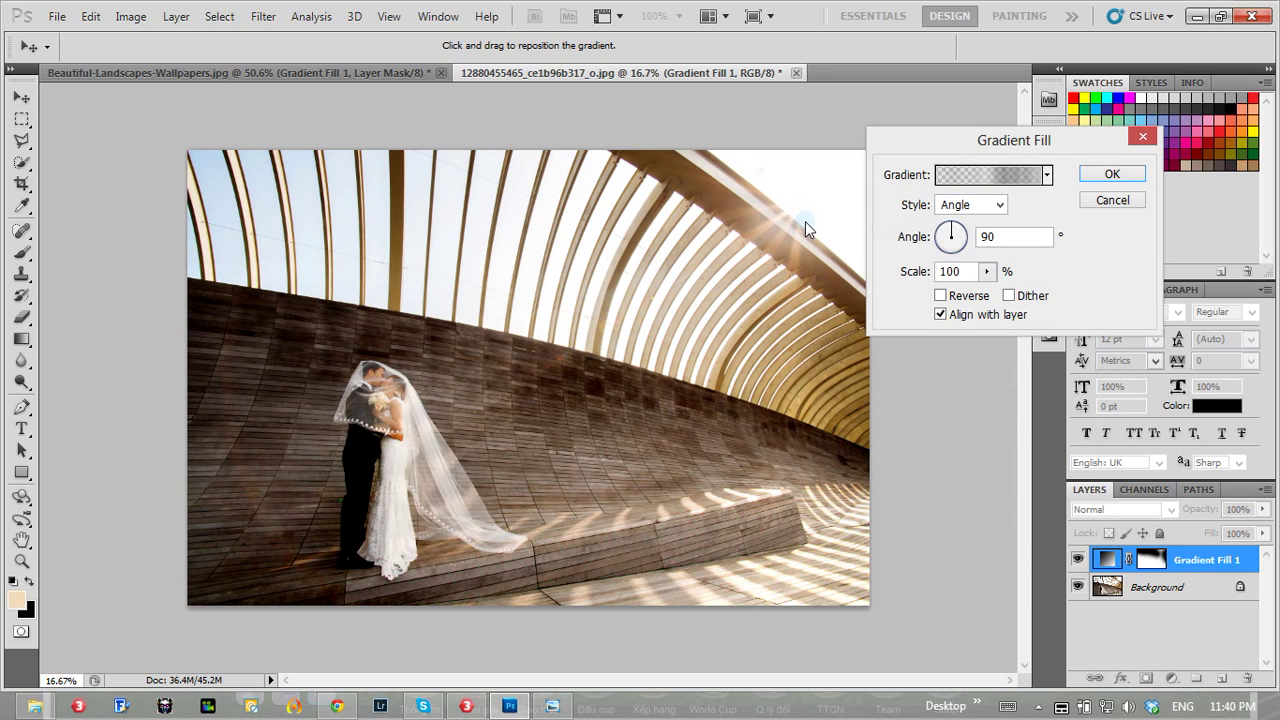
pyautogui.click(1106, 174)
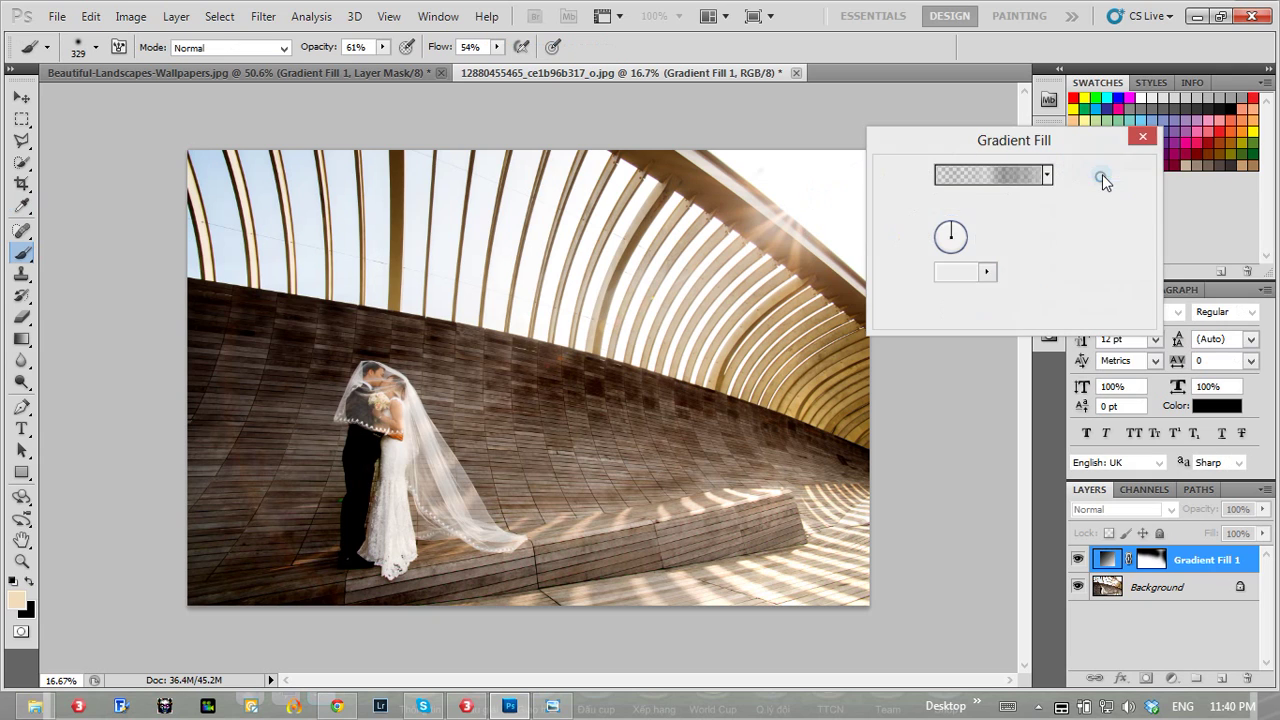
# Compare the wedding photo with and without the rays, ending with them visible.
pyautogui.click(1080, 559)
pyautogui.click(1080, 559)
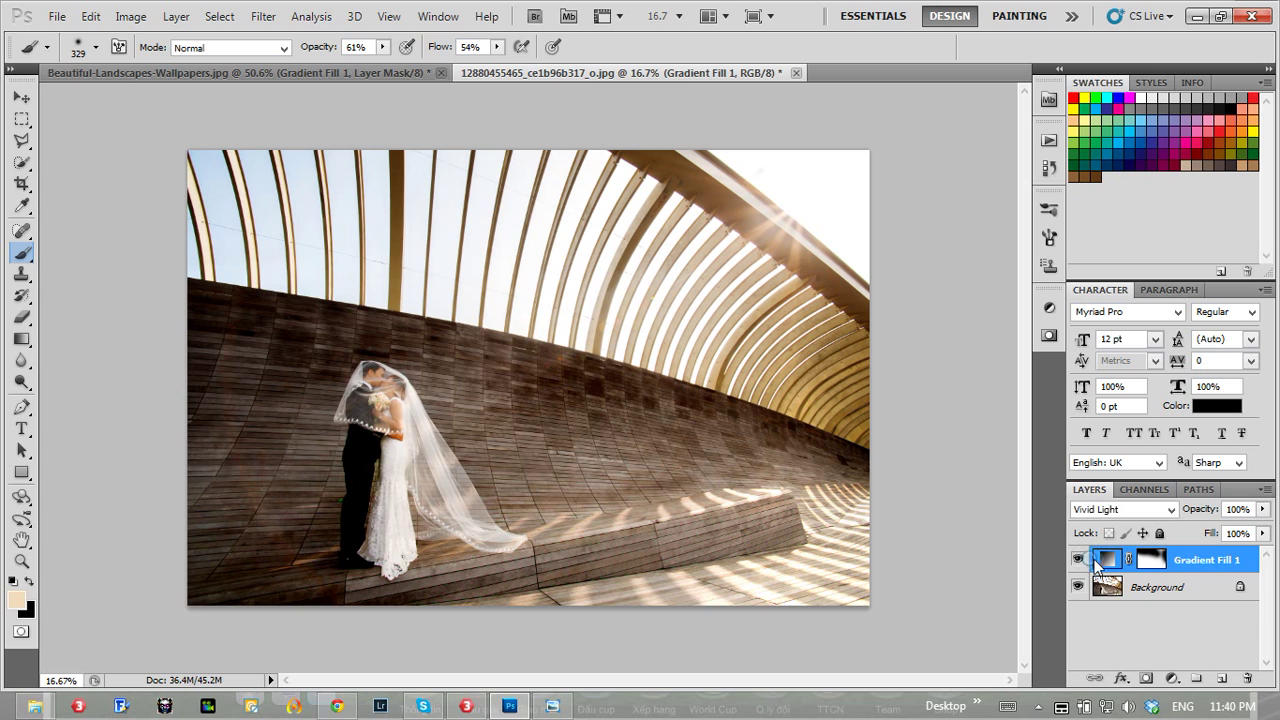
pyautogui.click(1079, 560)
pyautogui.click(1079, 560)
pyautogui.click(1079, 560)
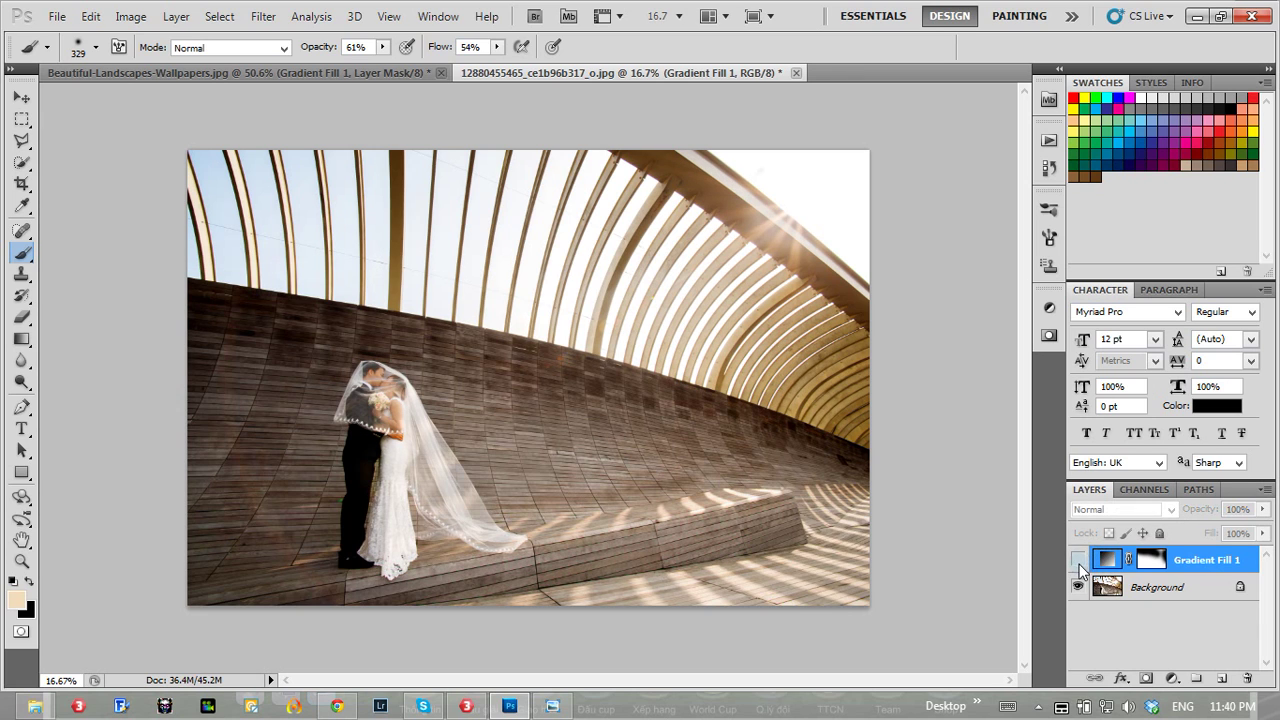
pyautogui.click(1080, 560)
pyautogui.click(1079, 560)
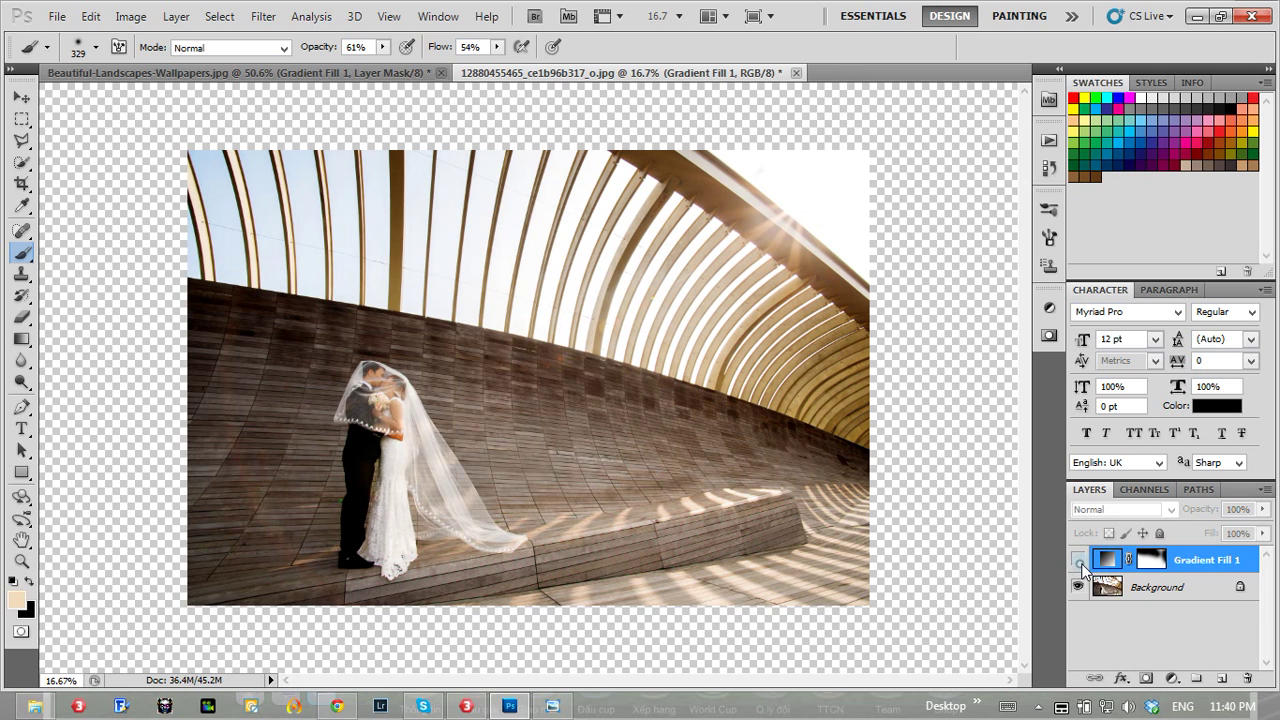
pyautogui.click(1079, 560)
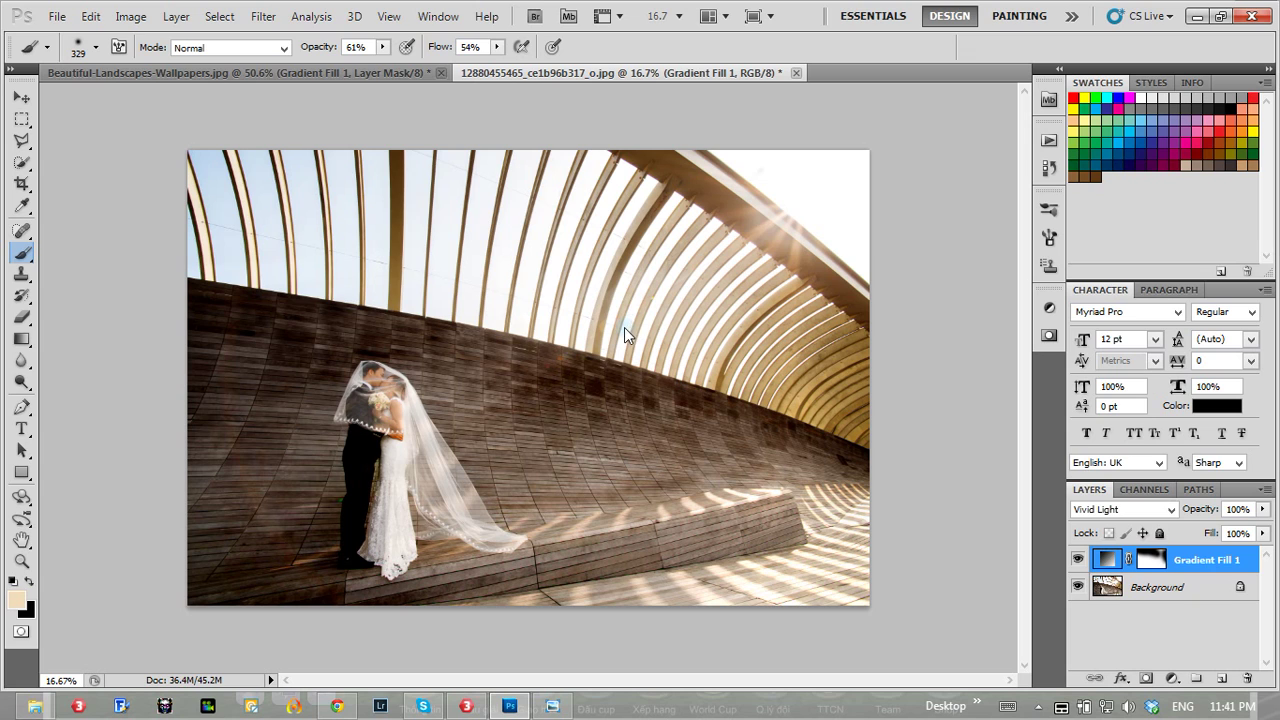
# View the mountain landscape, return to the wedding photo, and show the hidden tray icons.
pyautogui.click(366, 70)
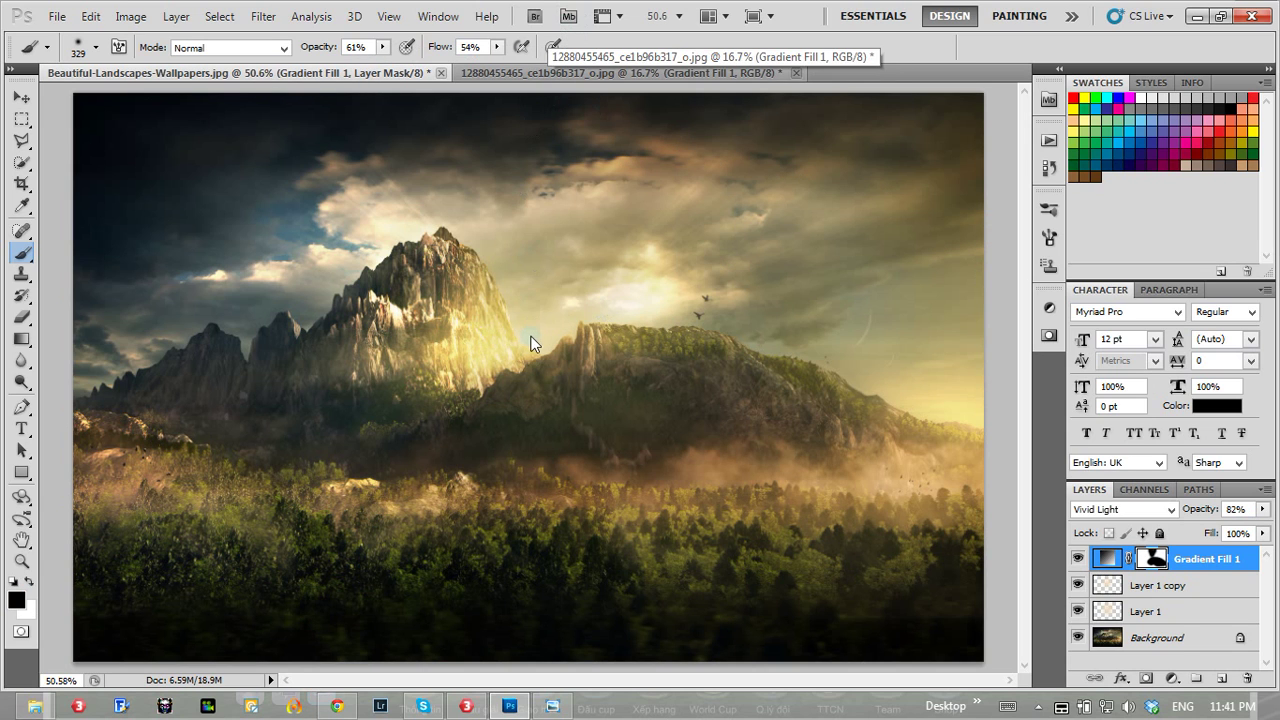
pyautogui.click(606, 73)
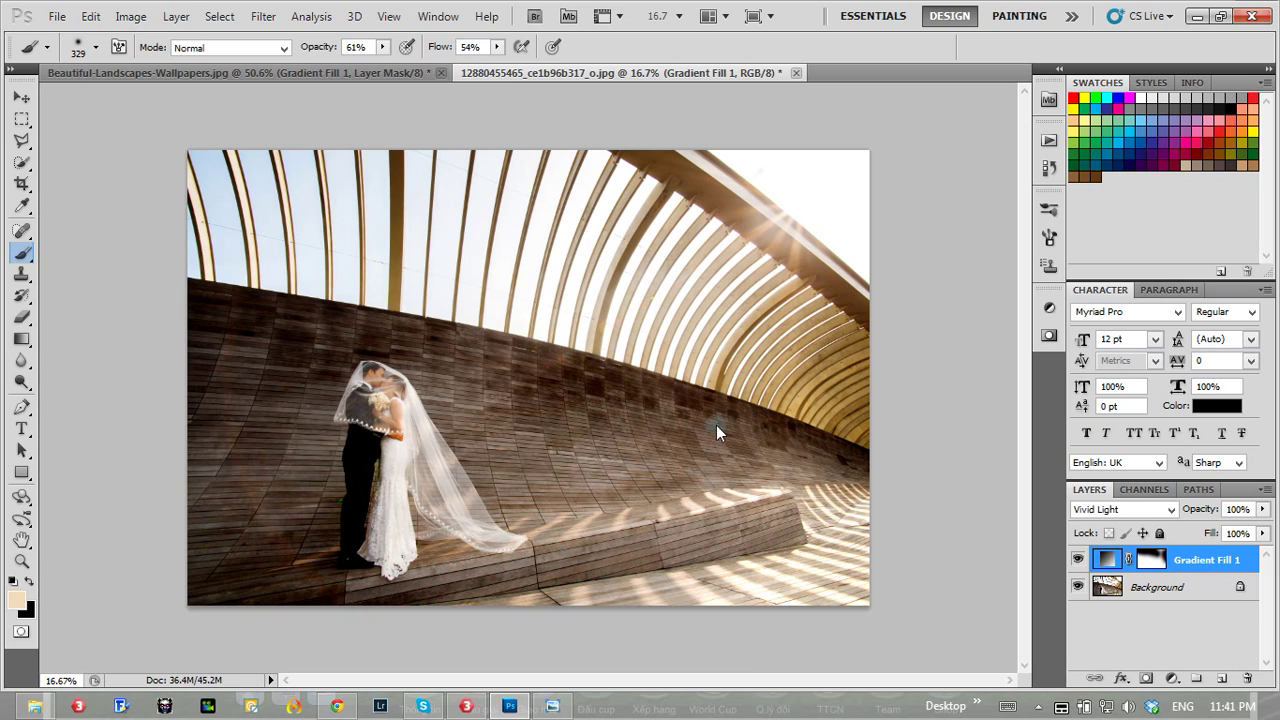
pyautogui.click(1038, 706)
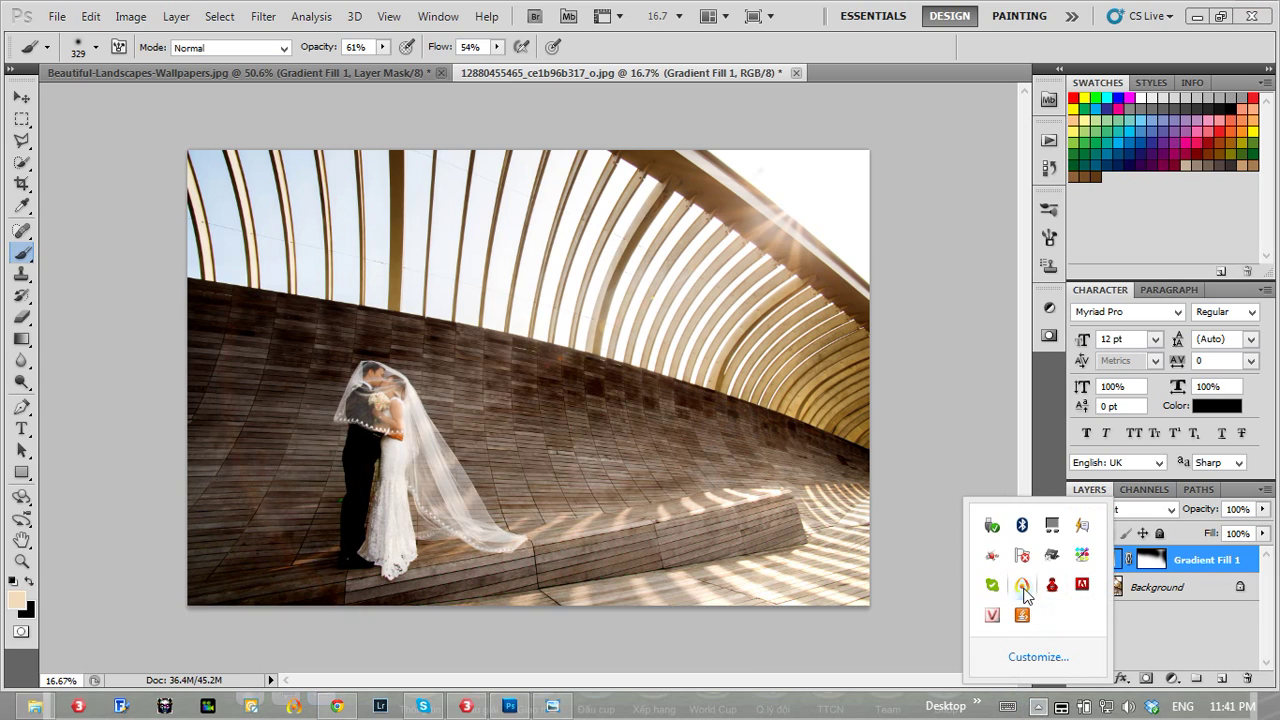